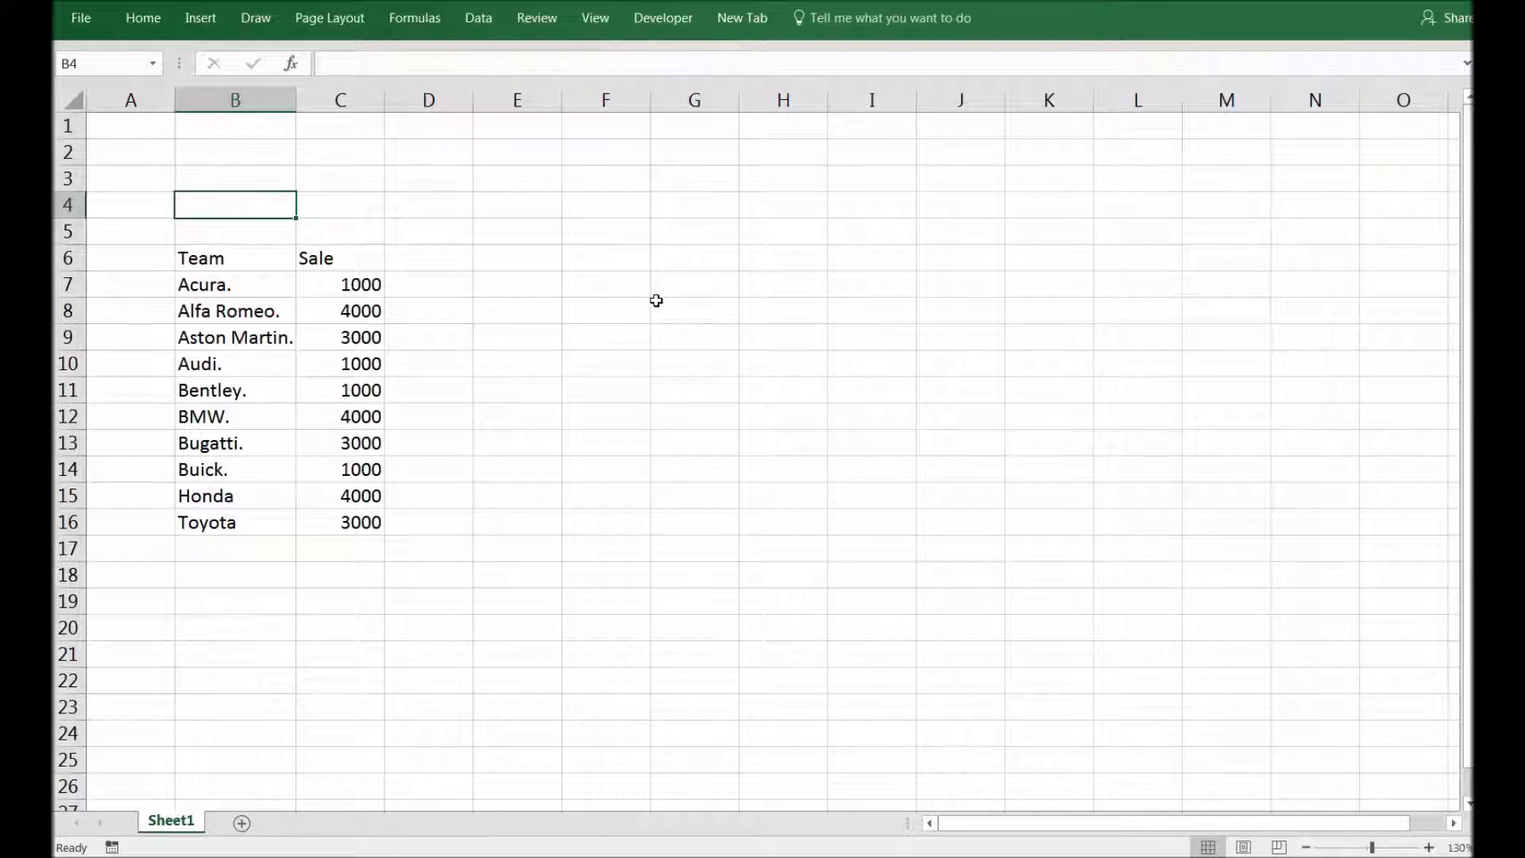
Select the Team and Sale table B6:C16 and insert a default column chart with Alt+F1
{"action": "left_click", "coordinate": [257, 265]}
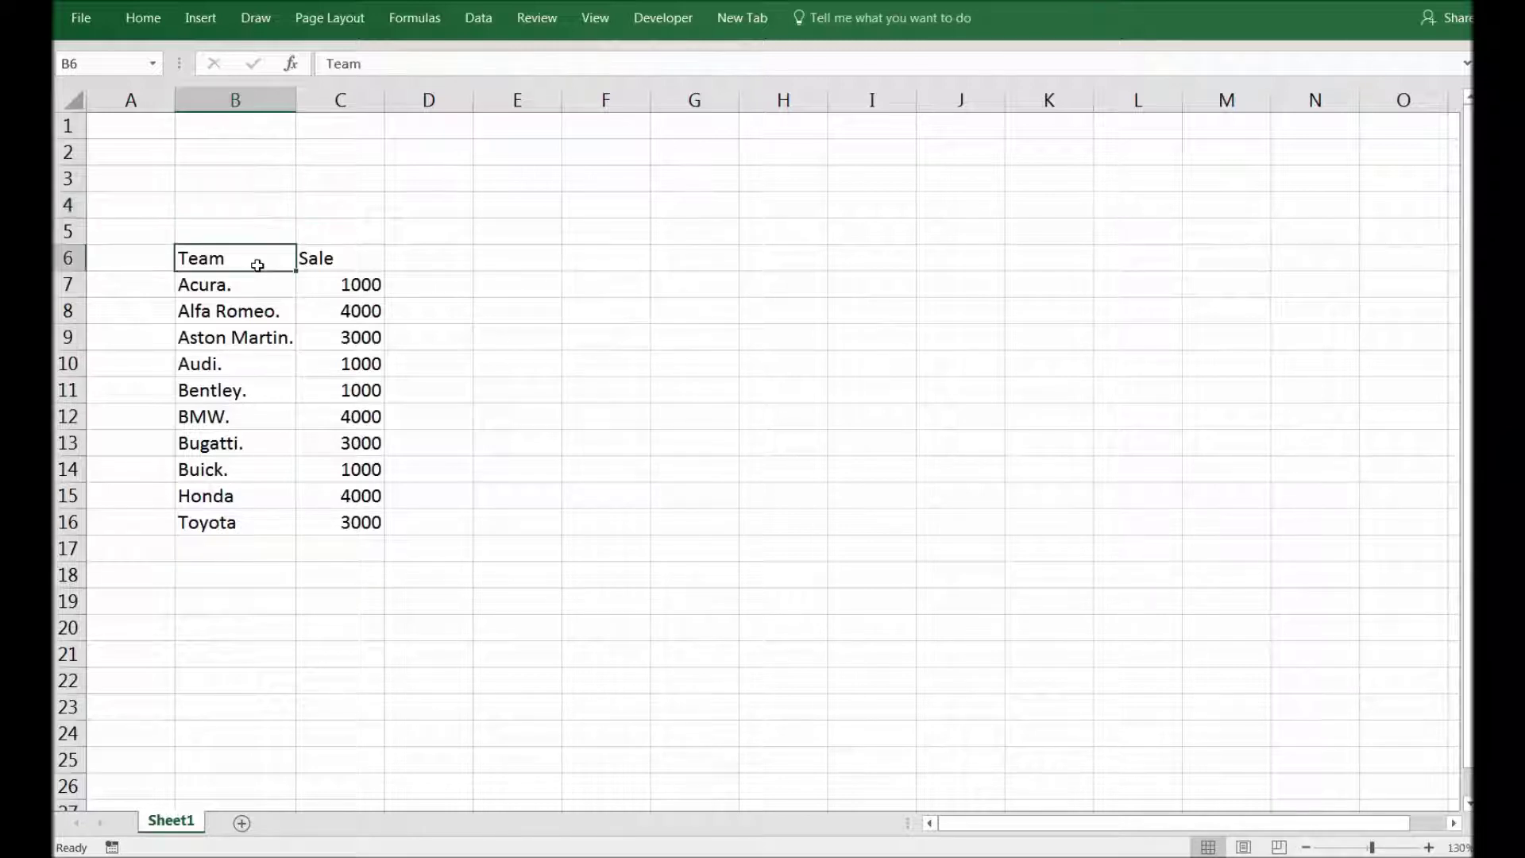
{"action": "key", "text": "ctrl+a"}
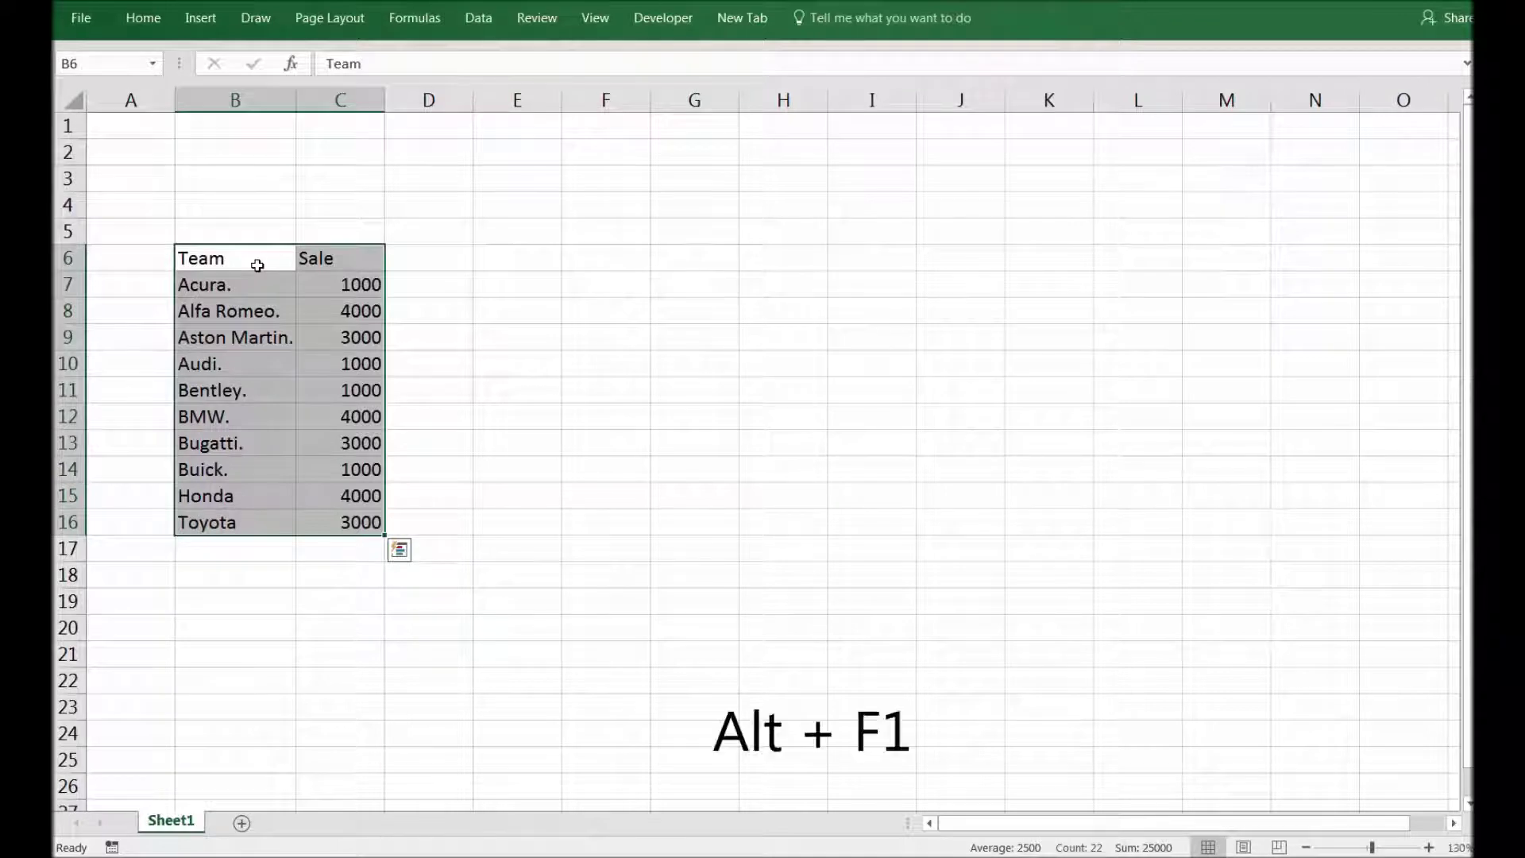
{"action": "key", "text": "alt+F1"}
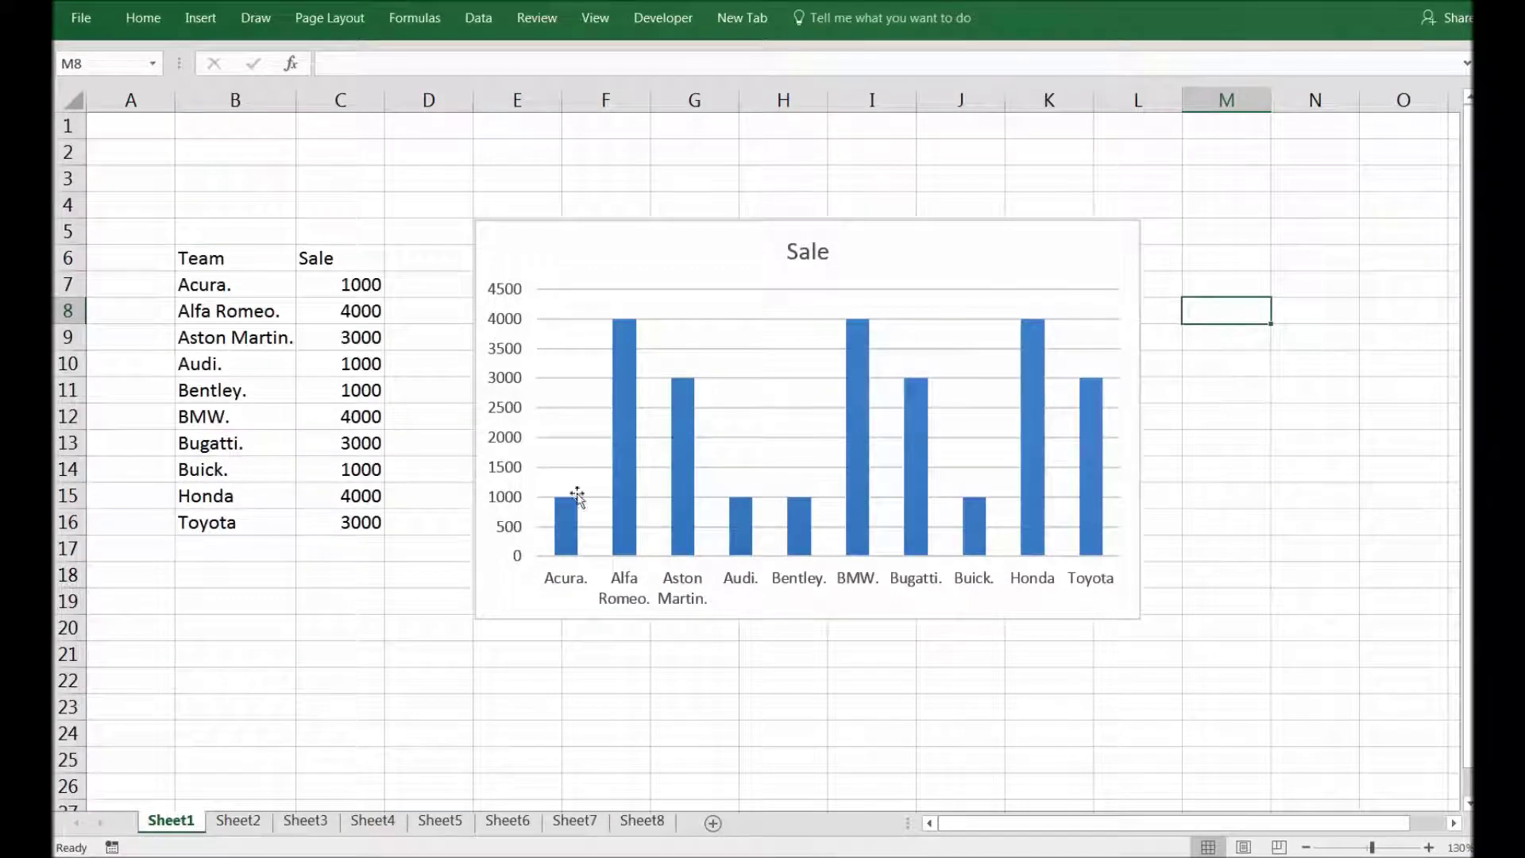
{"action": "left_click", "coordinate": [602, 288]}
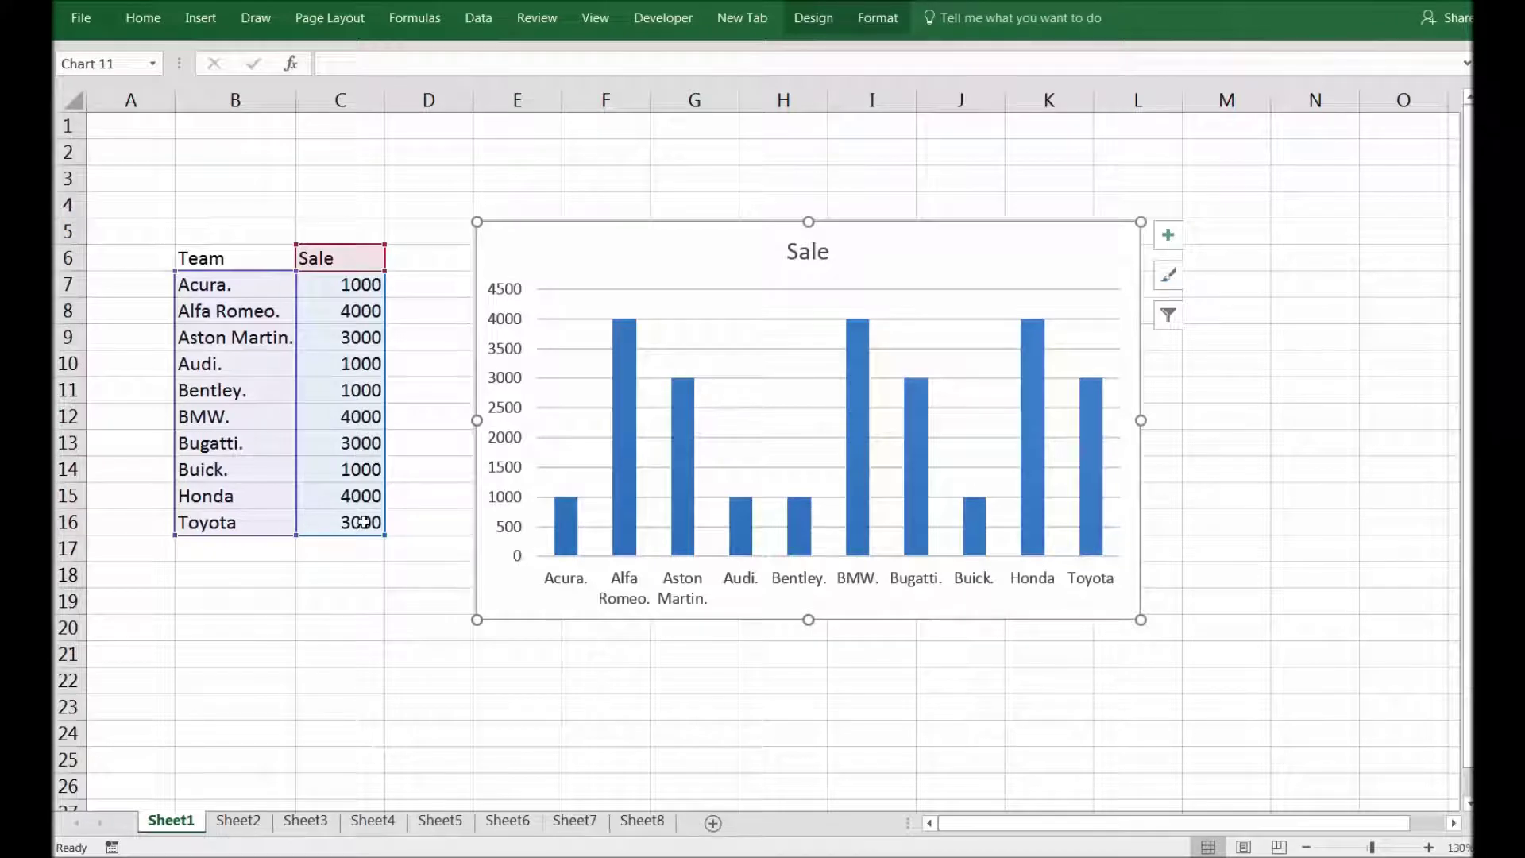
{"action": "left_click_drag", "start_coordinate": [363, 521], "coordinate": [249, 262]}
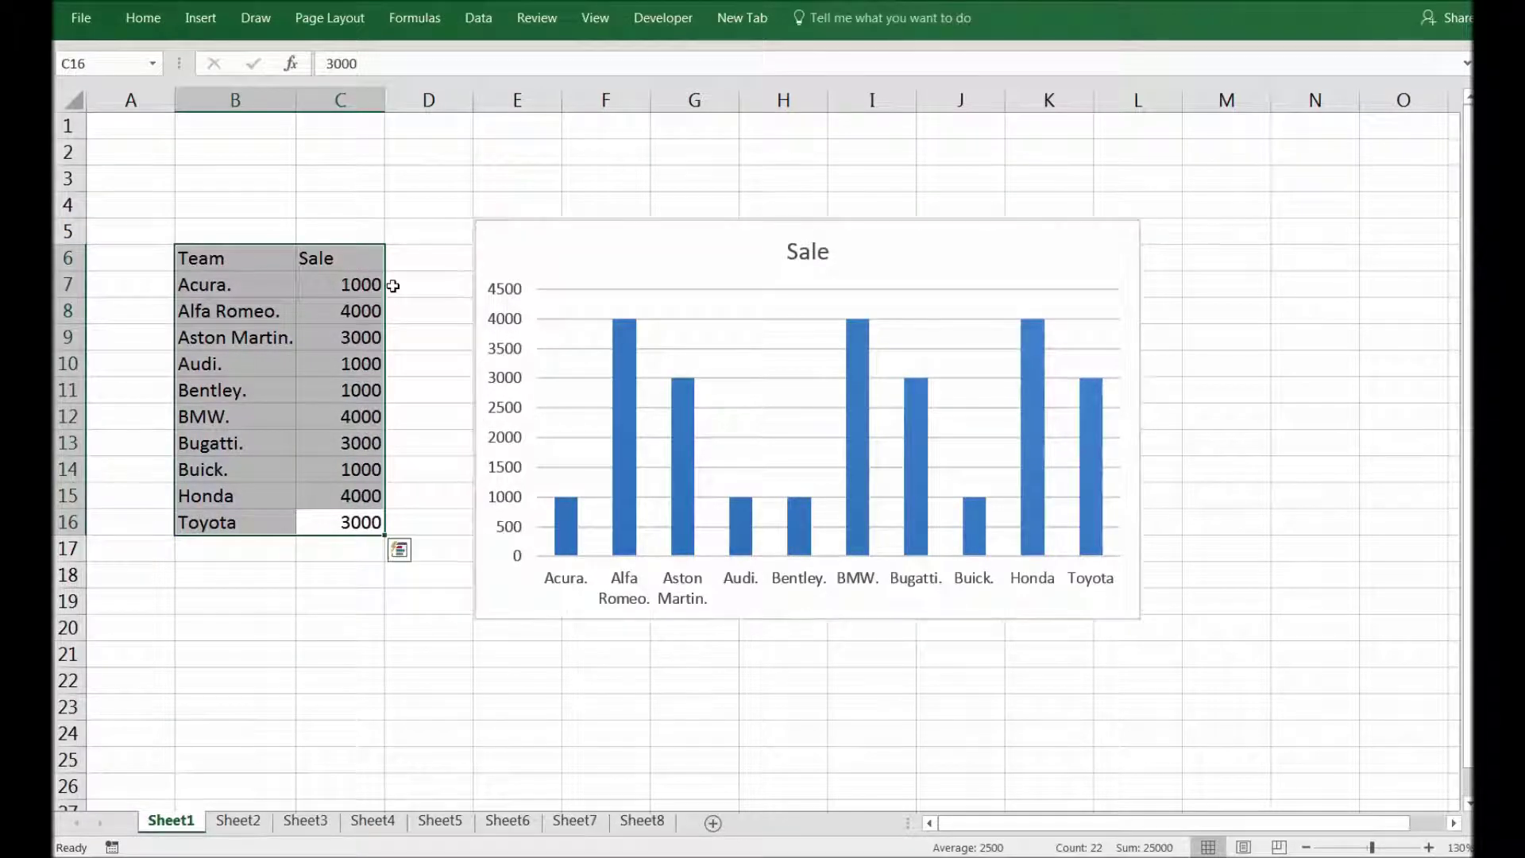
{"action": "key", "text": "alt+F1"}
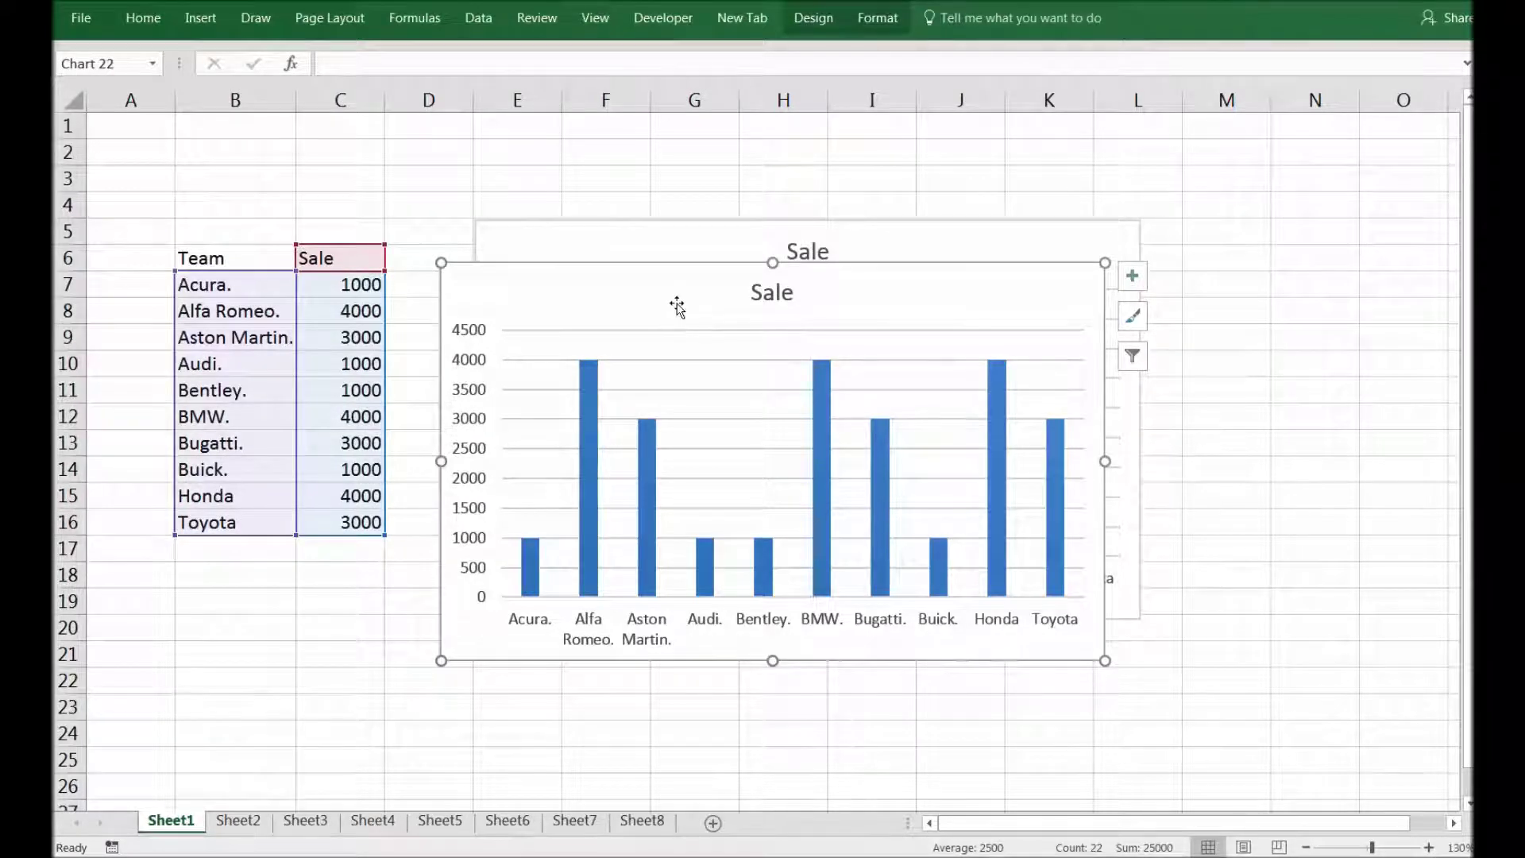
{"action": "key", "text": "Delete"}
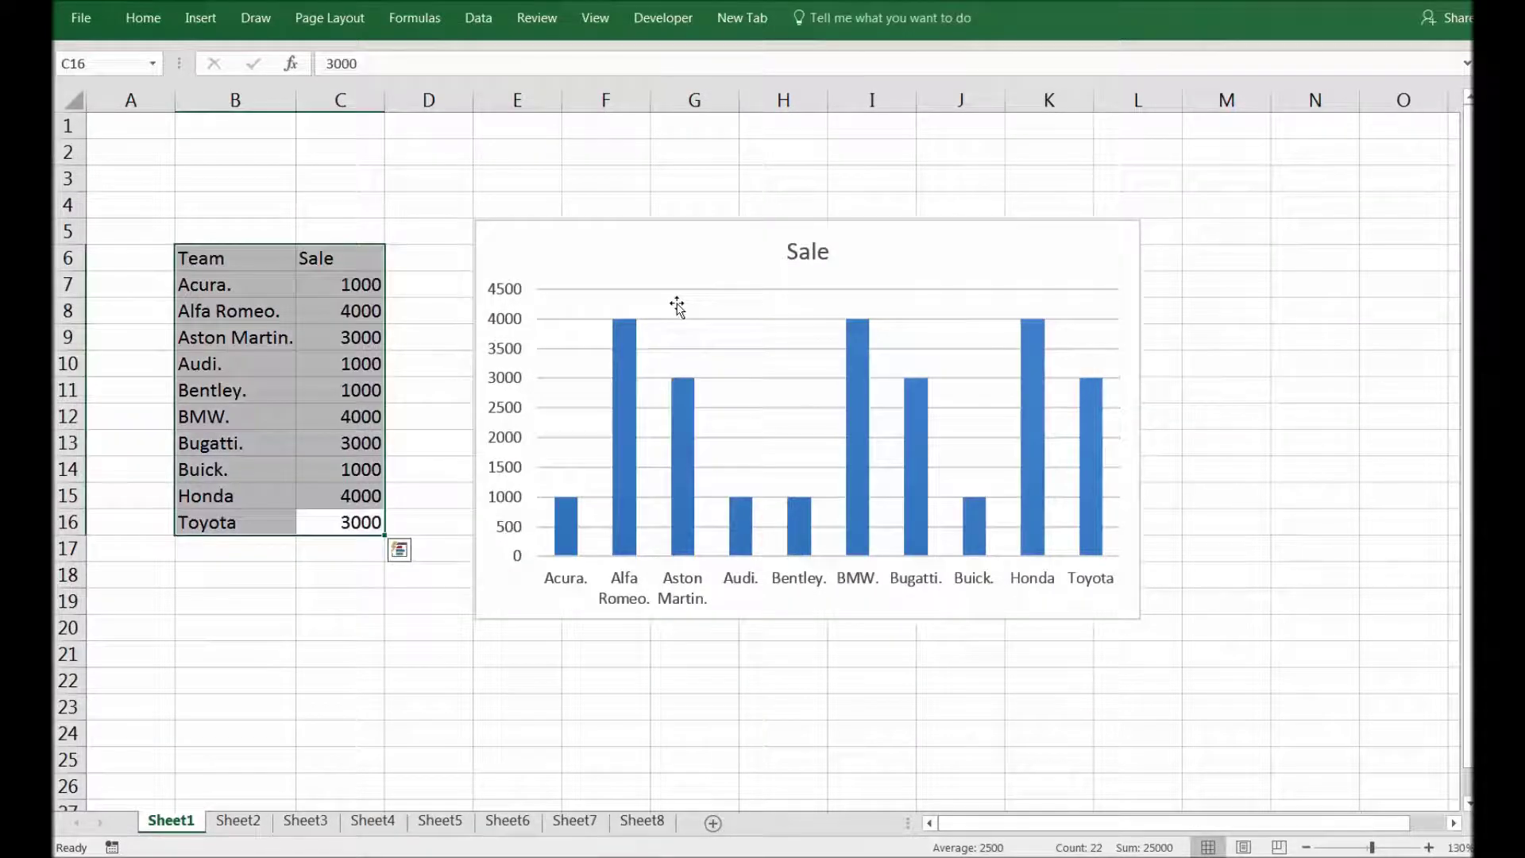
{"action": "left_click", "coordinate": [664, 265]}
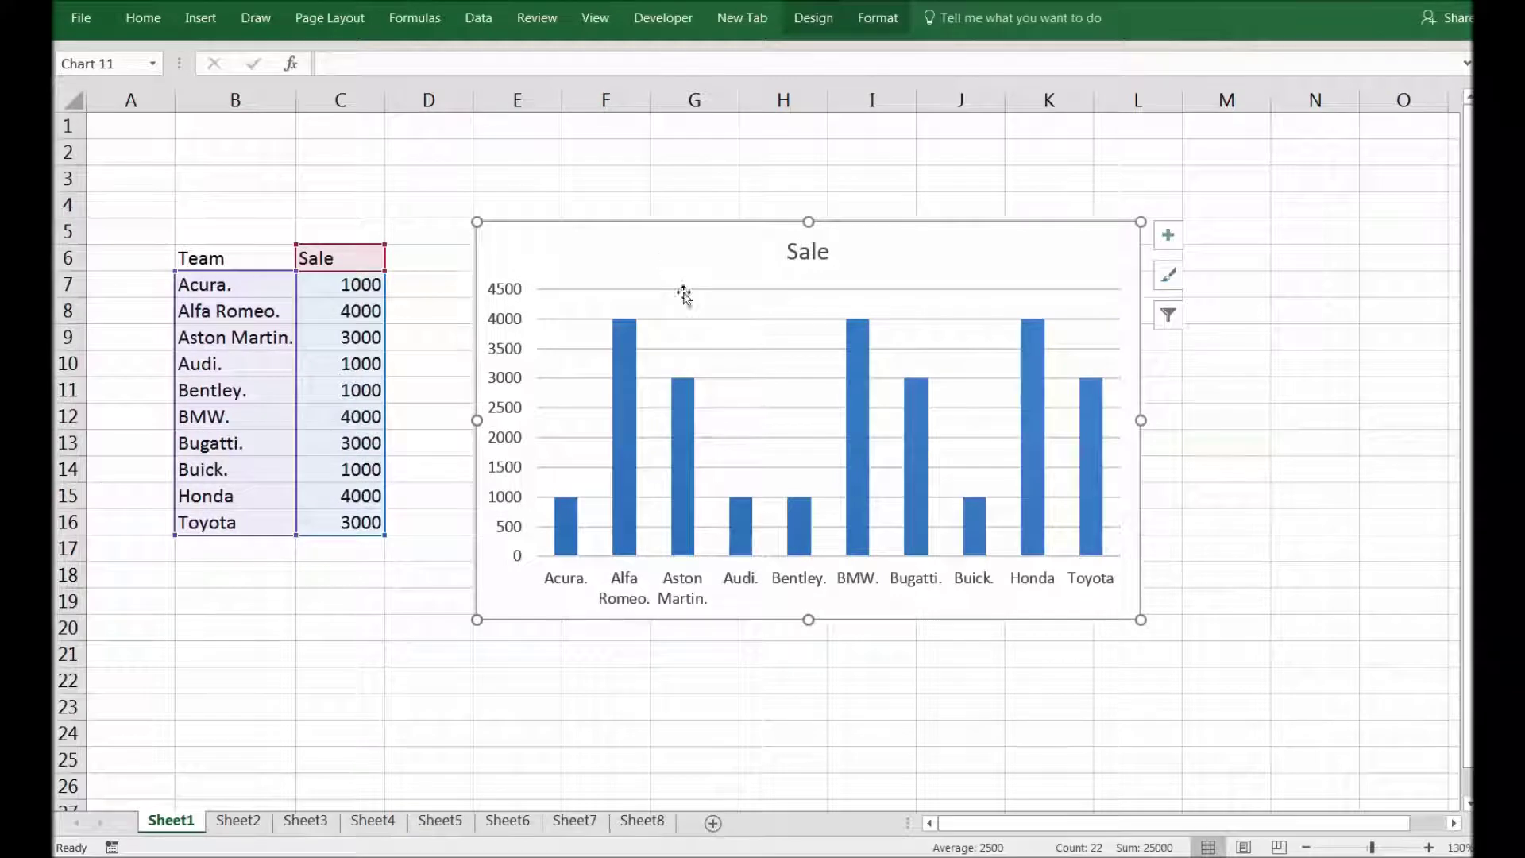
Convert the Sale chart to a basic line chart, make line the default type, and select B6:C16
{"action": "right_click", "coordinate": [661, 251]}
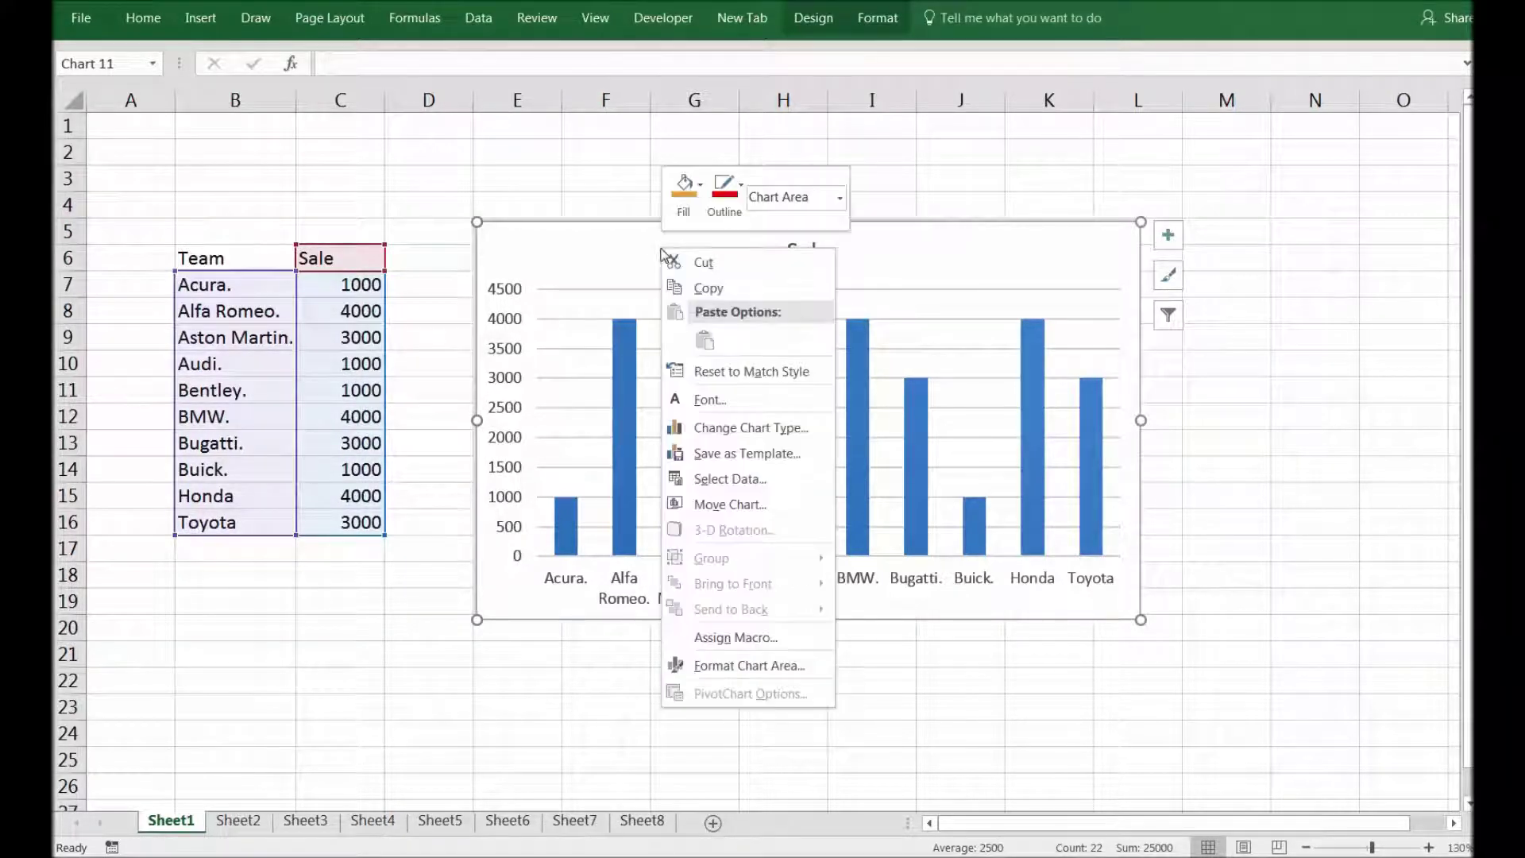
{"action": "left_click", "coordinate": [702, 429]}
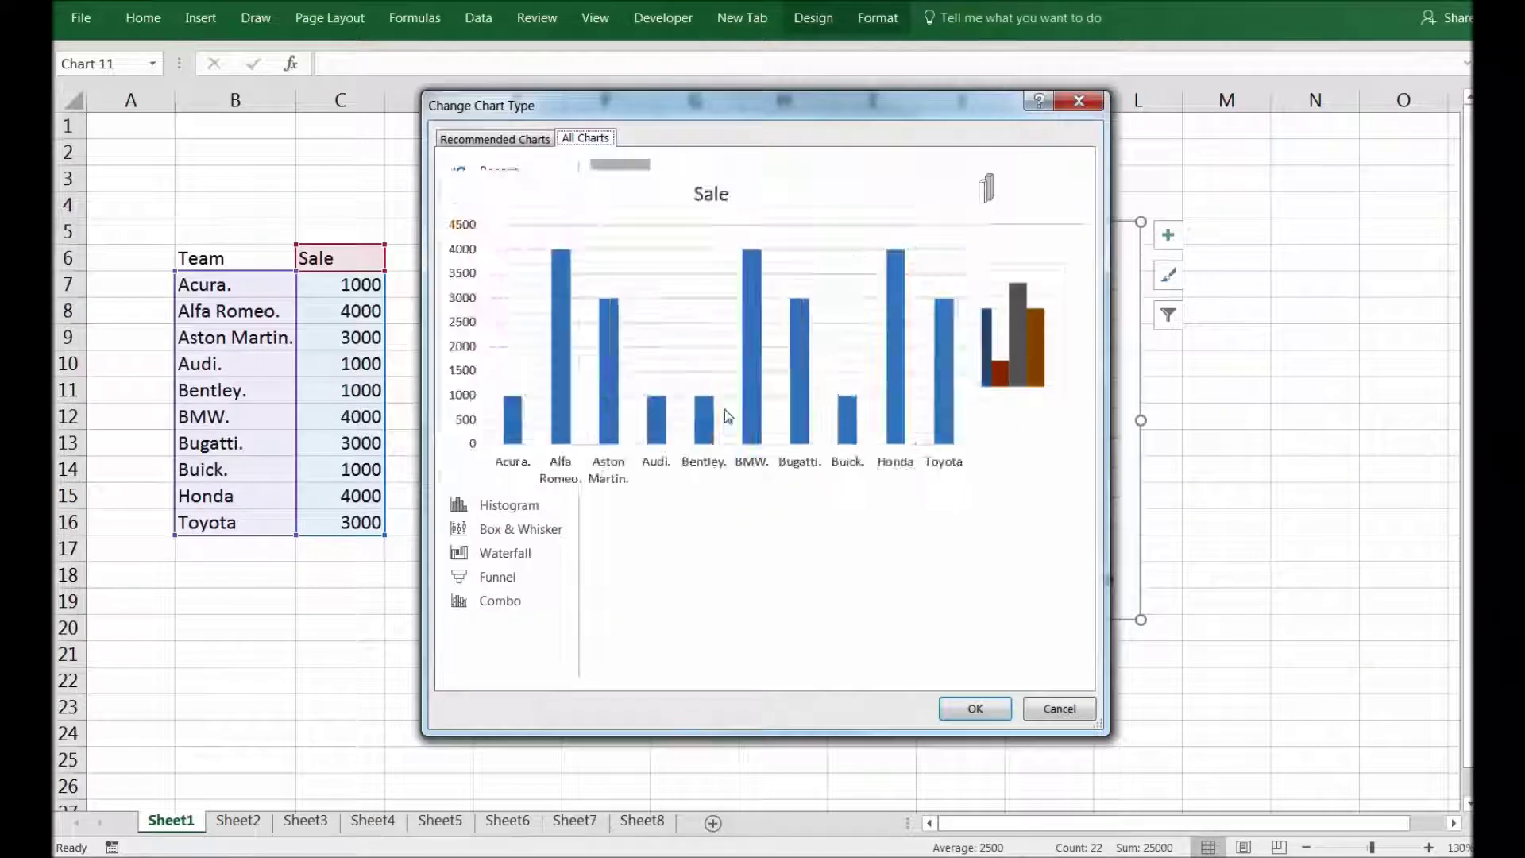
{"action": "left_click", "coordinate": [490, 242]}
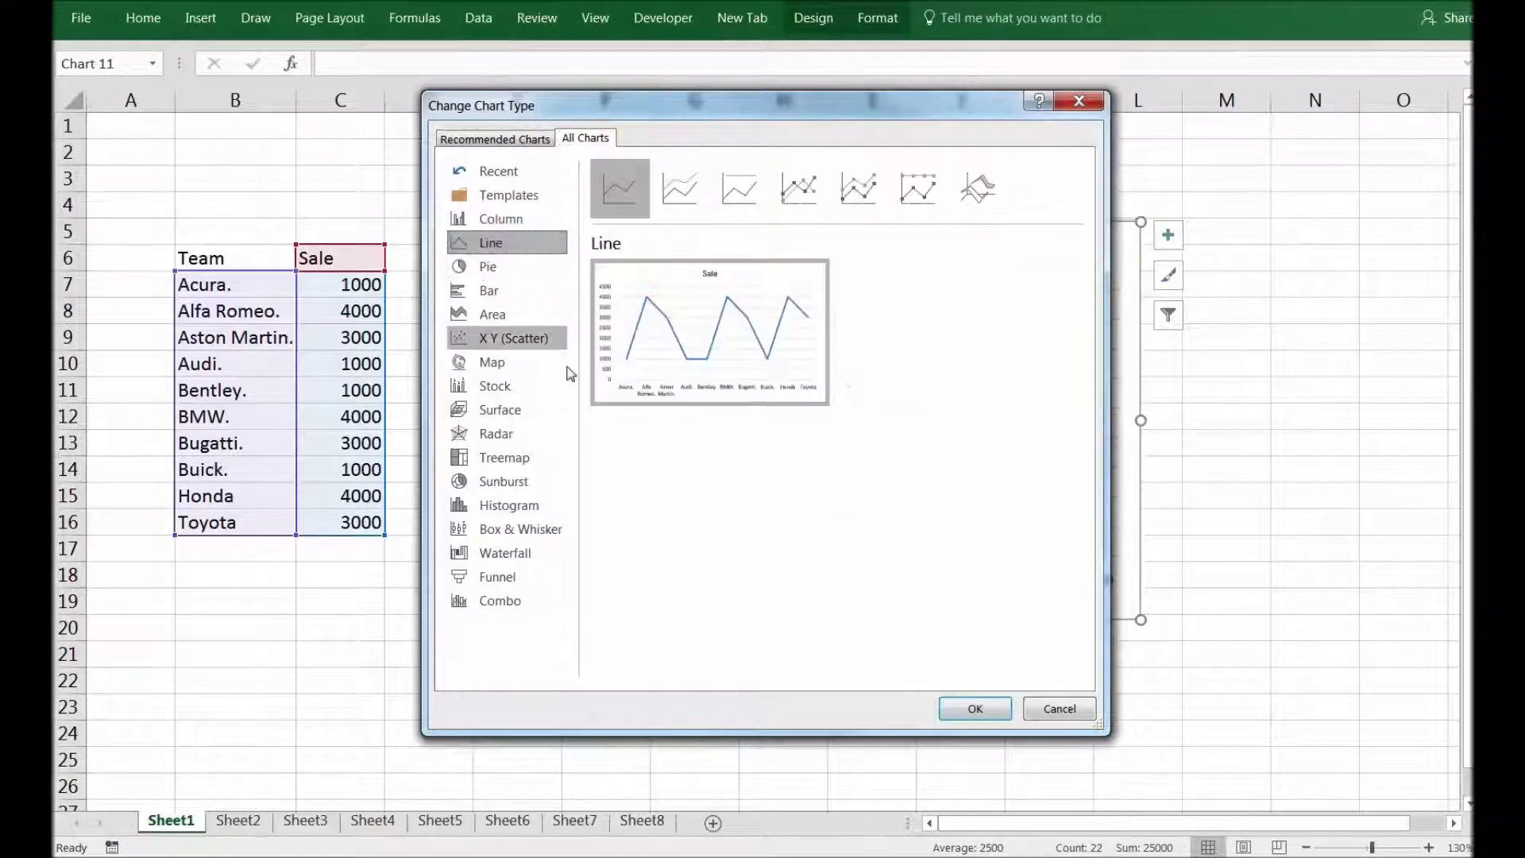
{"action": "right_click", "coordinate": [617, 184]}
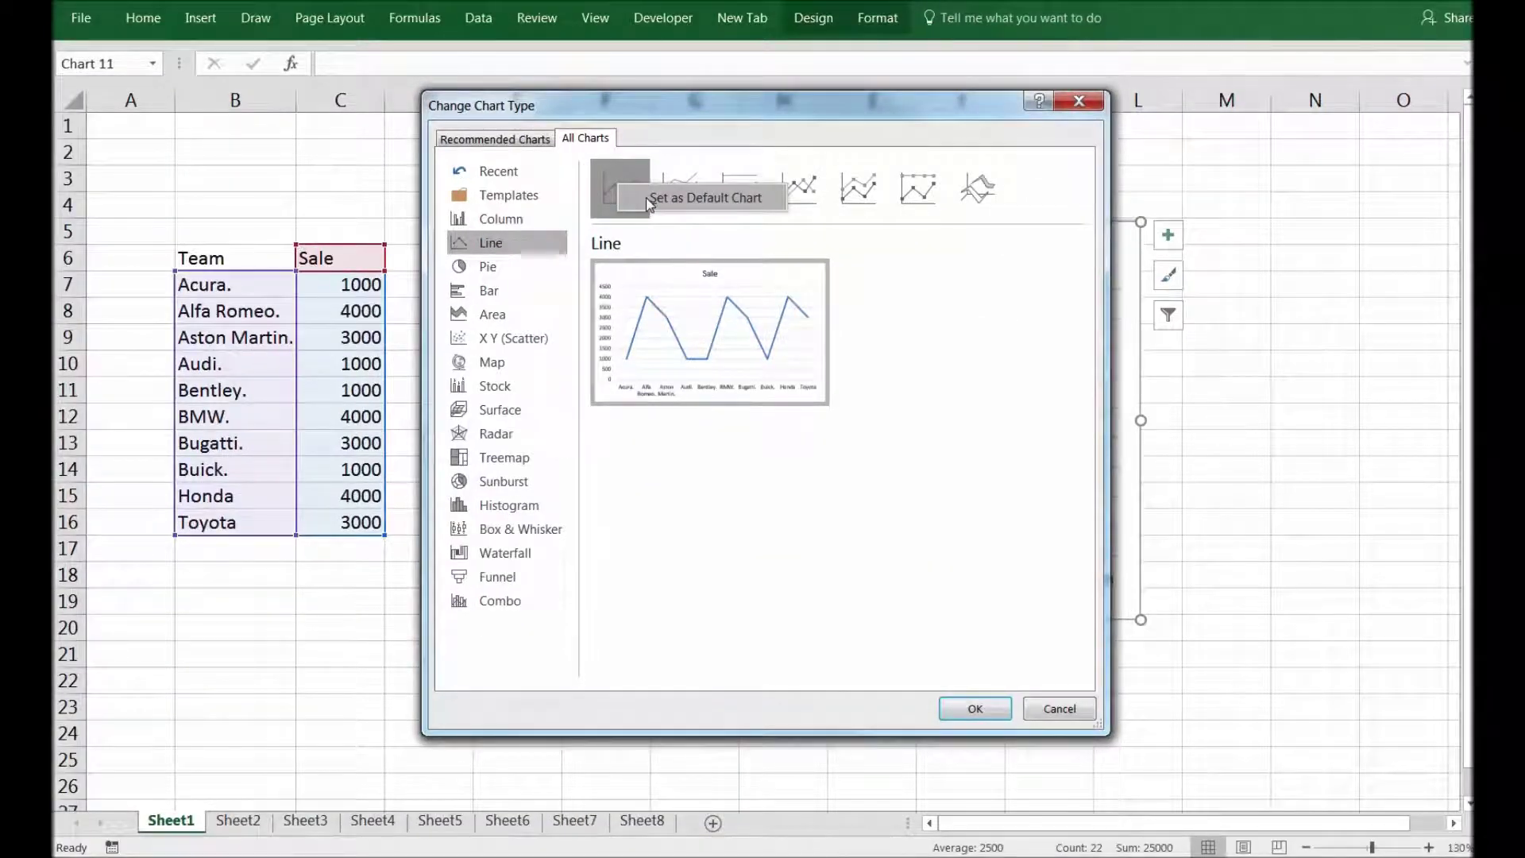
{"action": "left_click", "coordinate": [656, 208]}
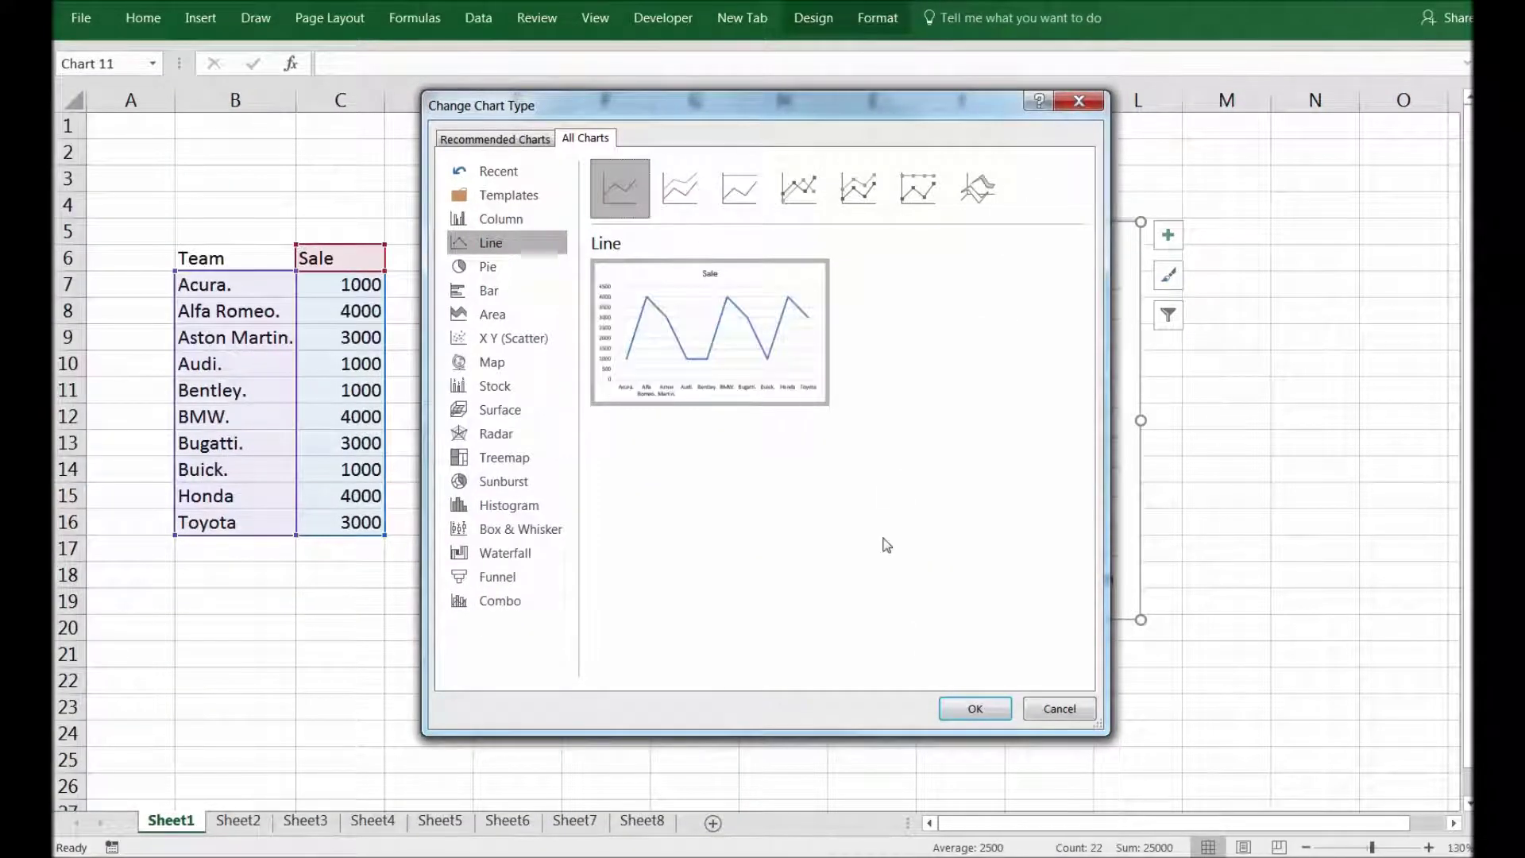
{"action": "left_click", "coordinate": [973, 707]}
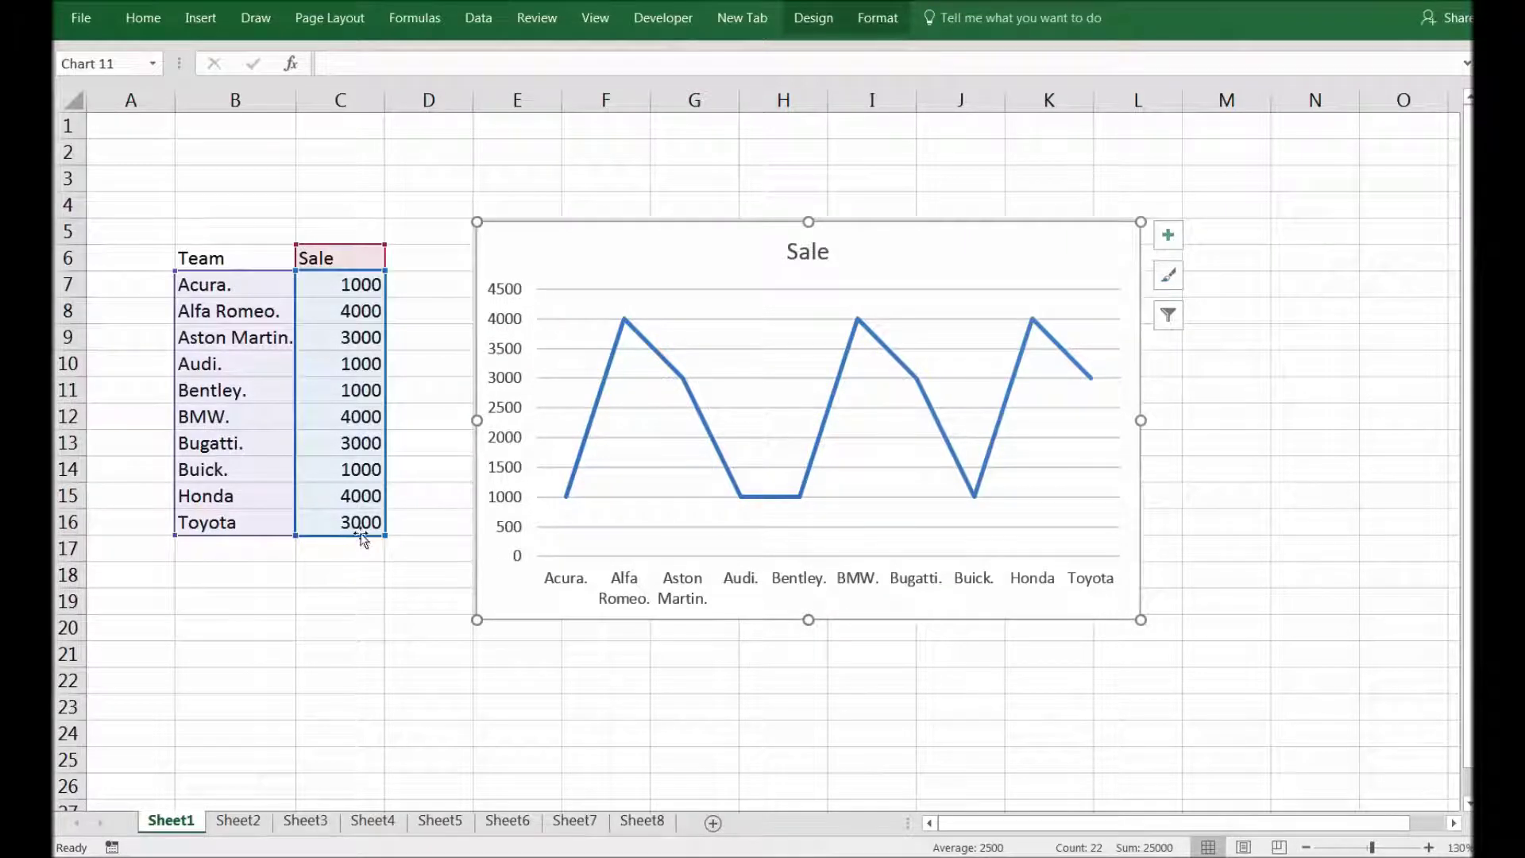
{"action": "left_click_drag", "start_coordinate": [363, 532], "coordinate": [279, 255]}
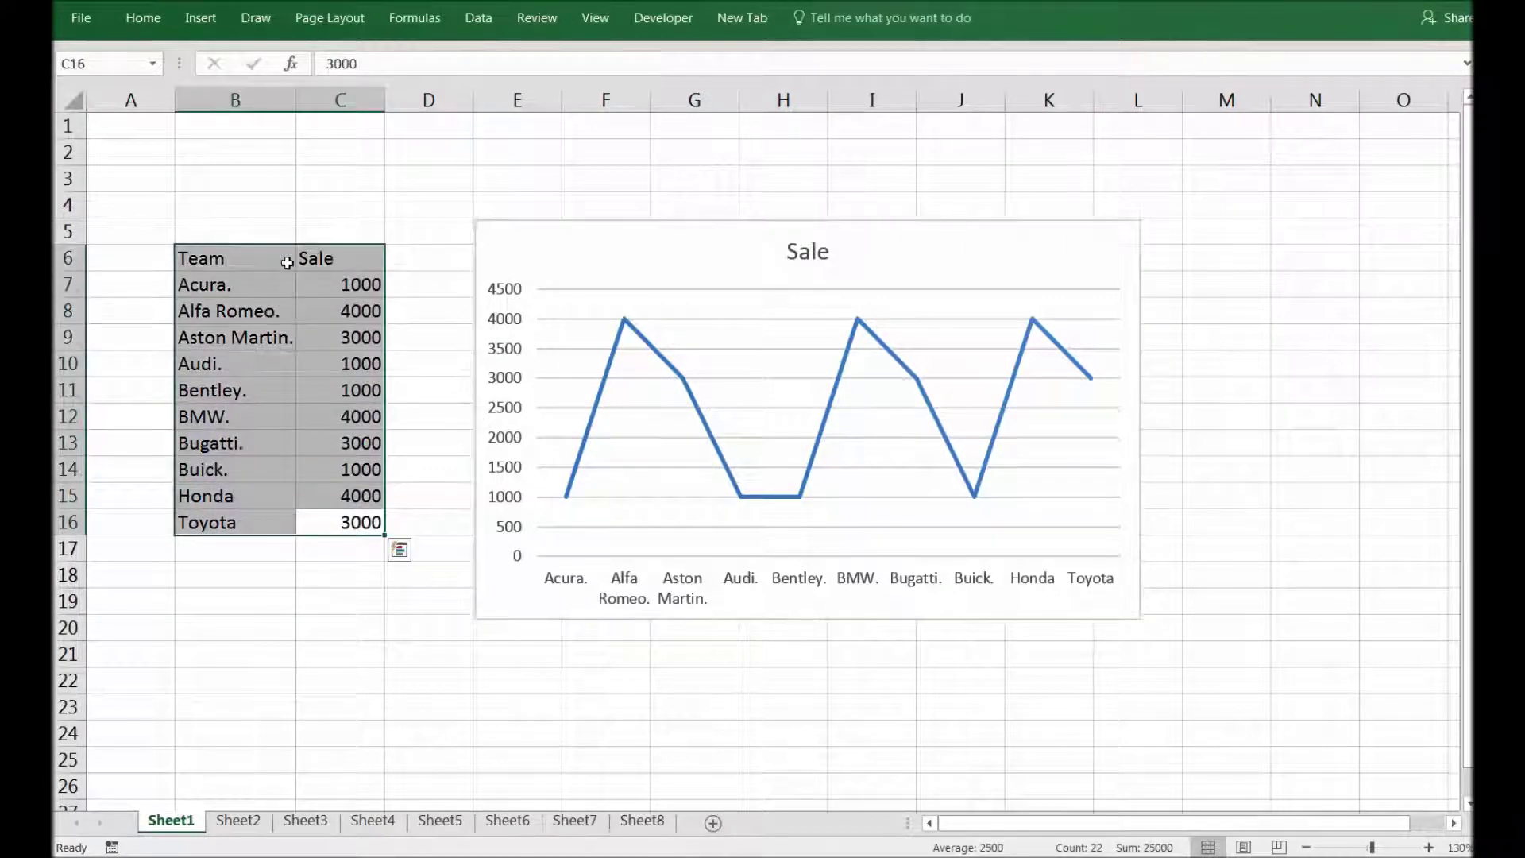
Change the Sale chart to a pie, make pie the default type, and insert another pie from B6:C16
{"action": "left_click_drag", "start_coordinate": [590, 322], "coordinate": [696, 259]}
{"action": "right_click", "coordinate": [697, 257]}
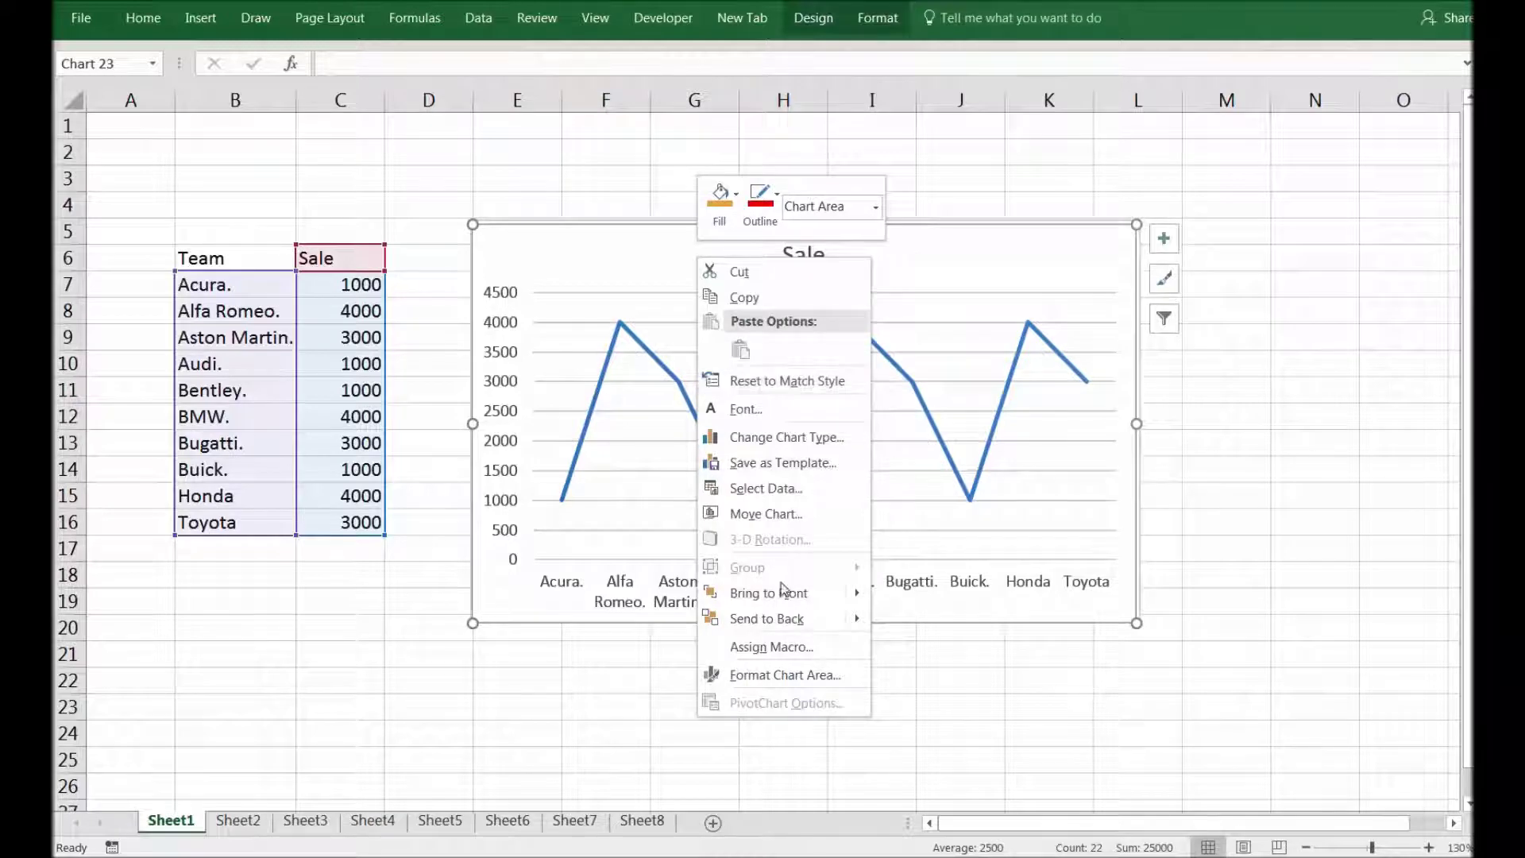
{"action": "left_click", "coordinate": [786, 440]}
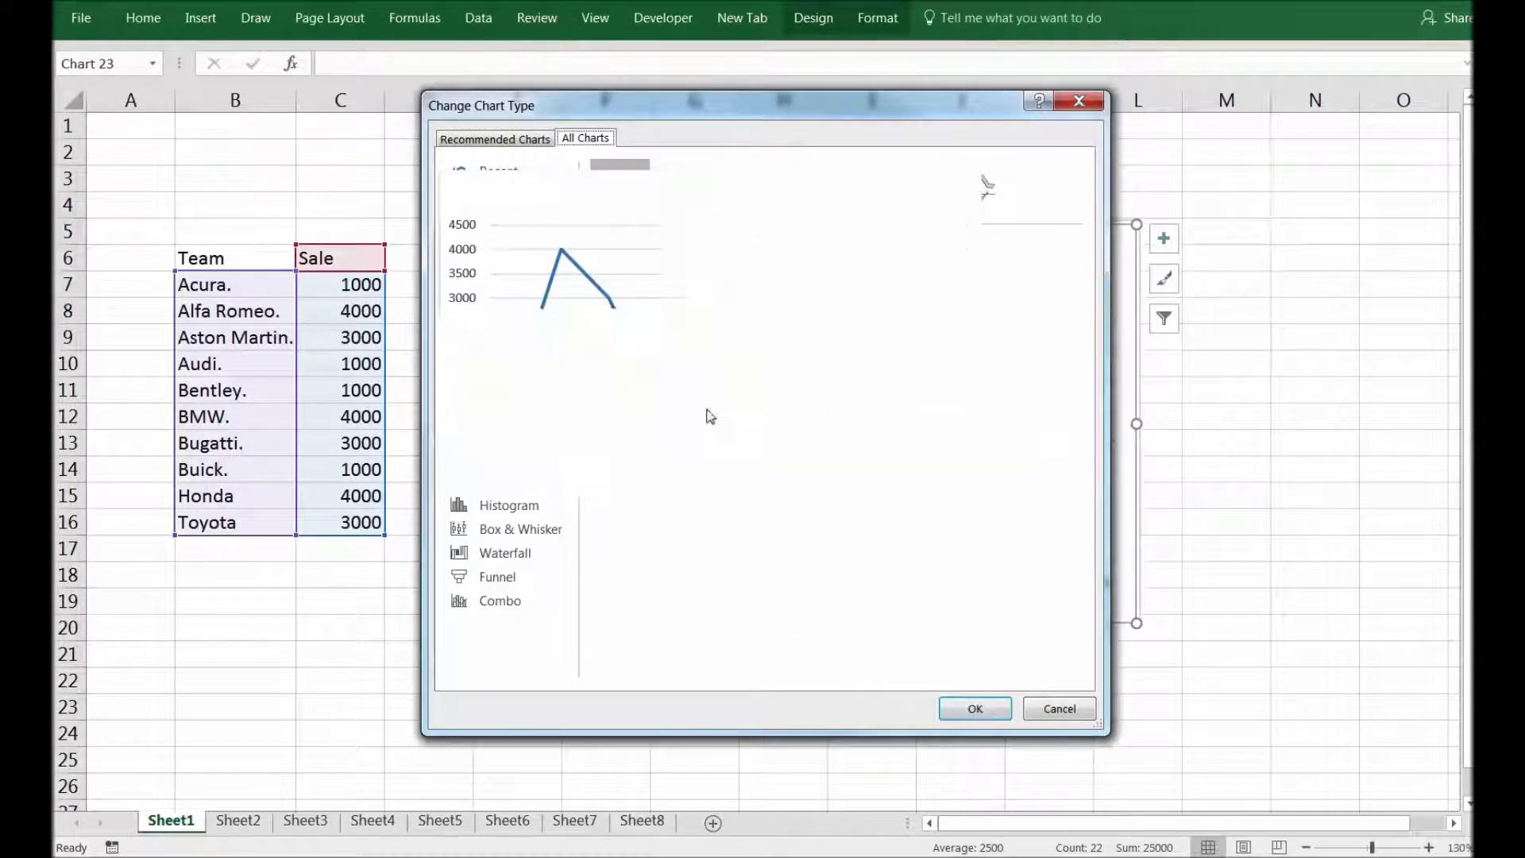
{"action": "left_click", "coordinate": [494, 268]}
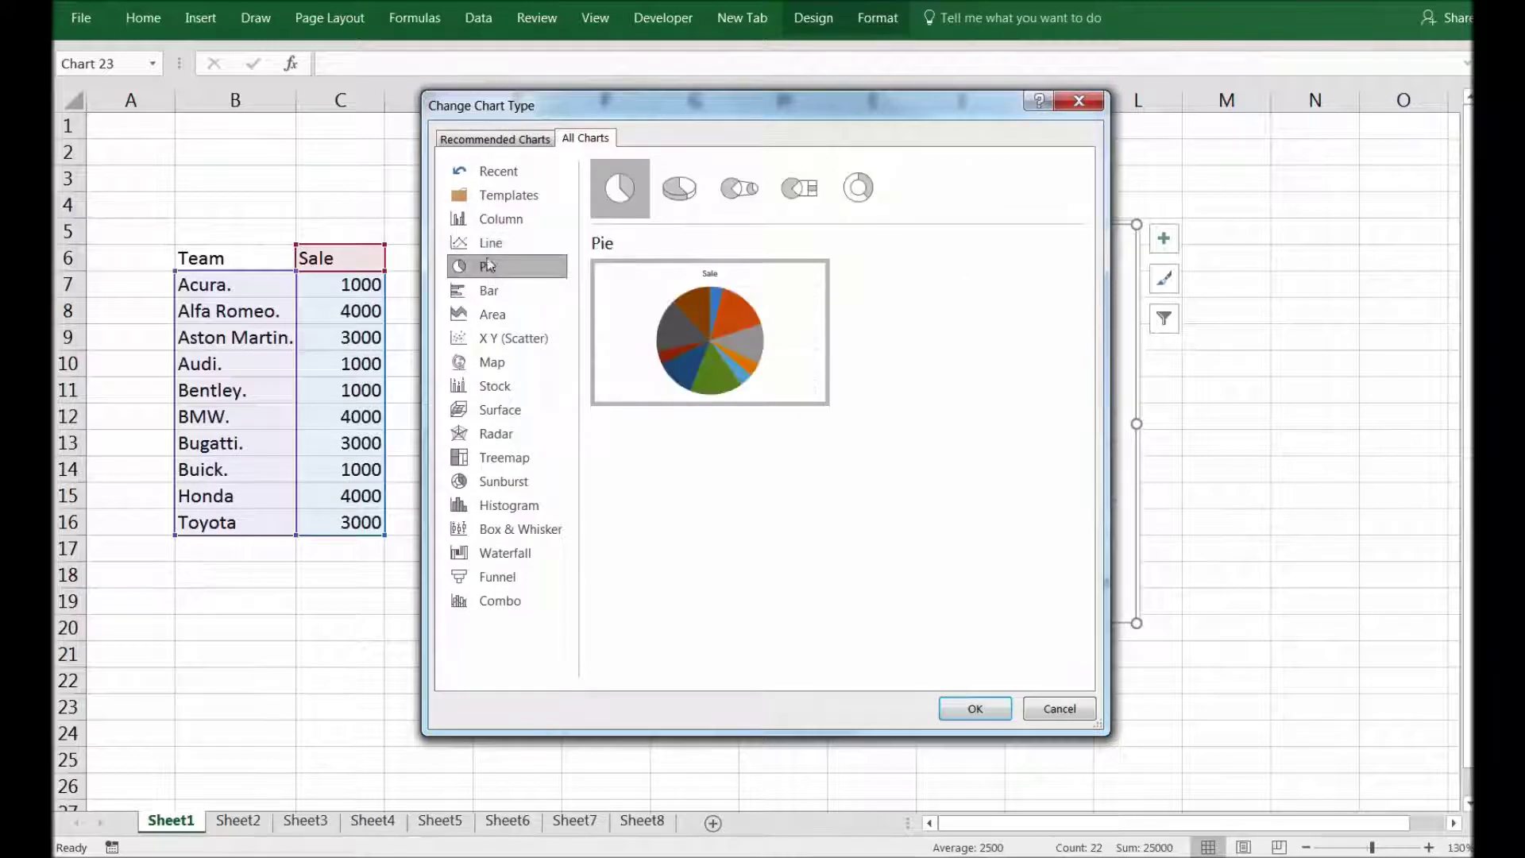
{"action": "right_click", "coordinate": [607, 193]}
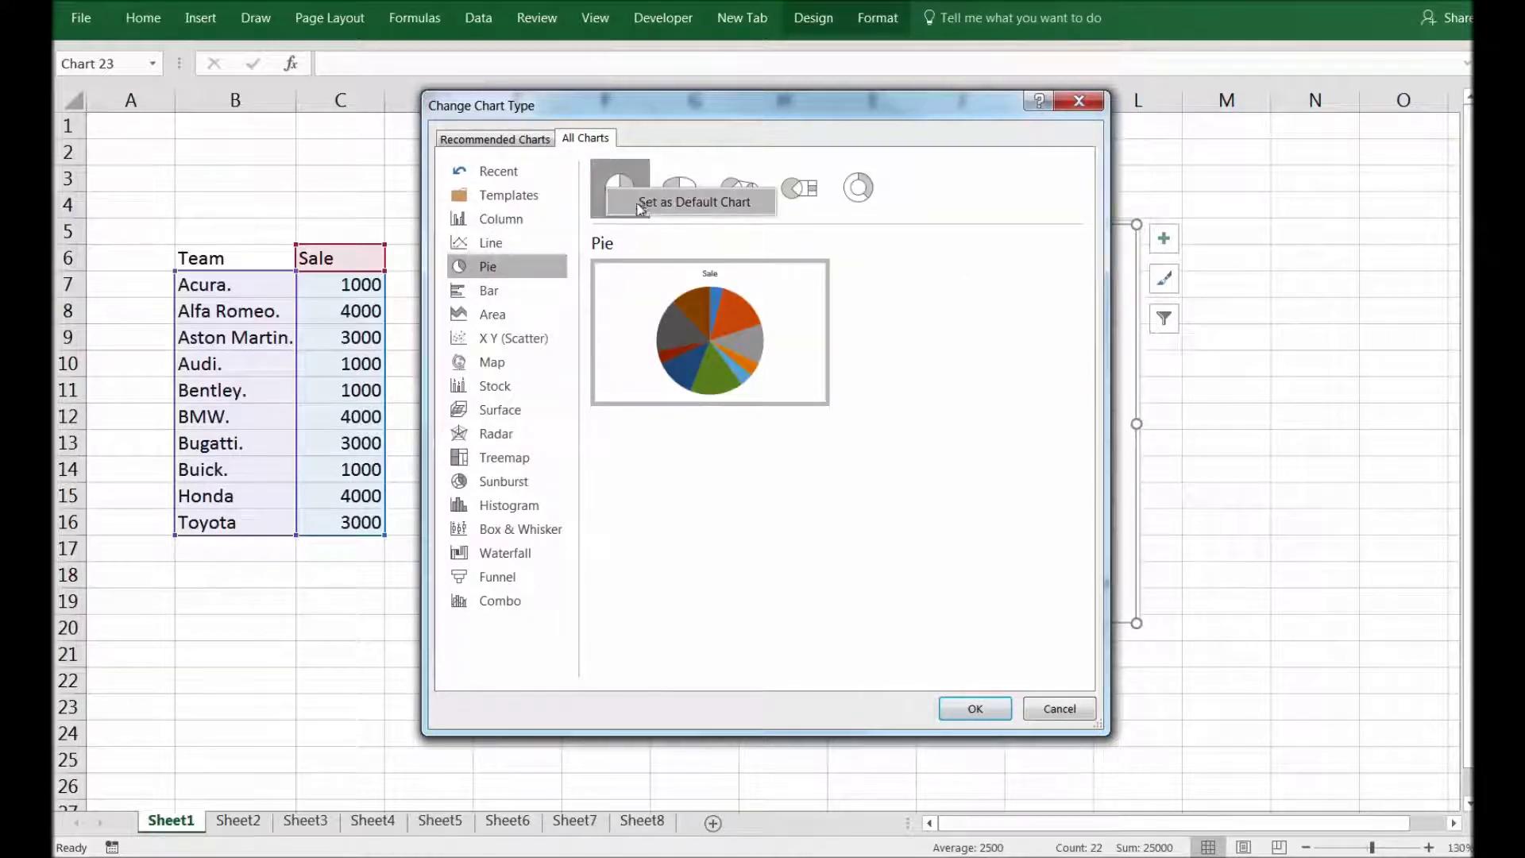
{"action": "left_click", "coordinate": [665, 204]}
{"action": "left_click", "coordinate": [973, 707]}
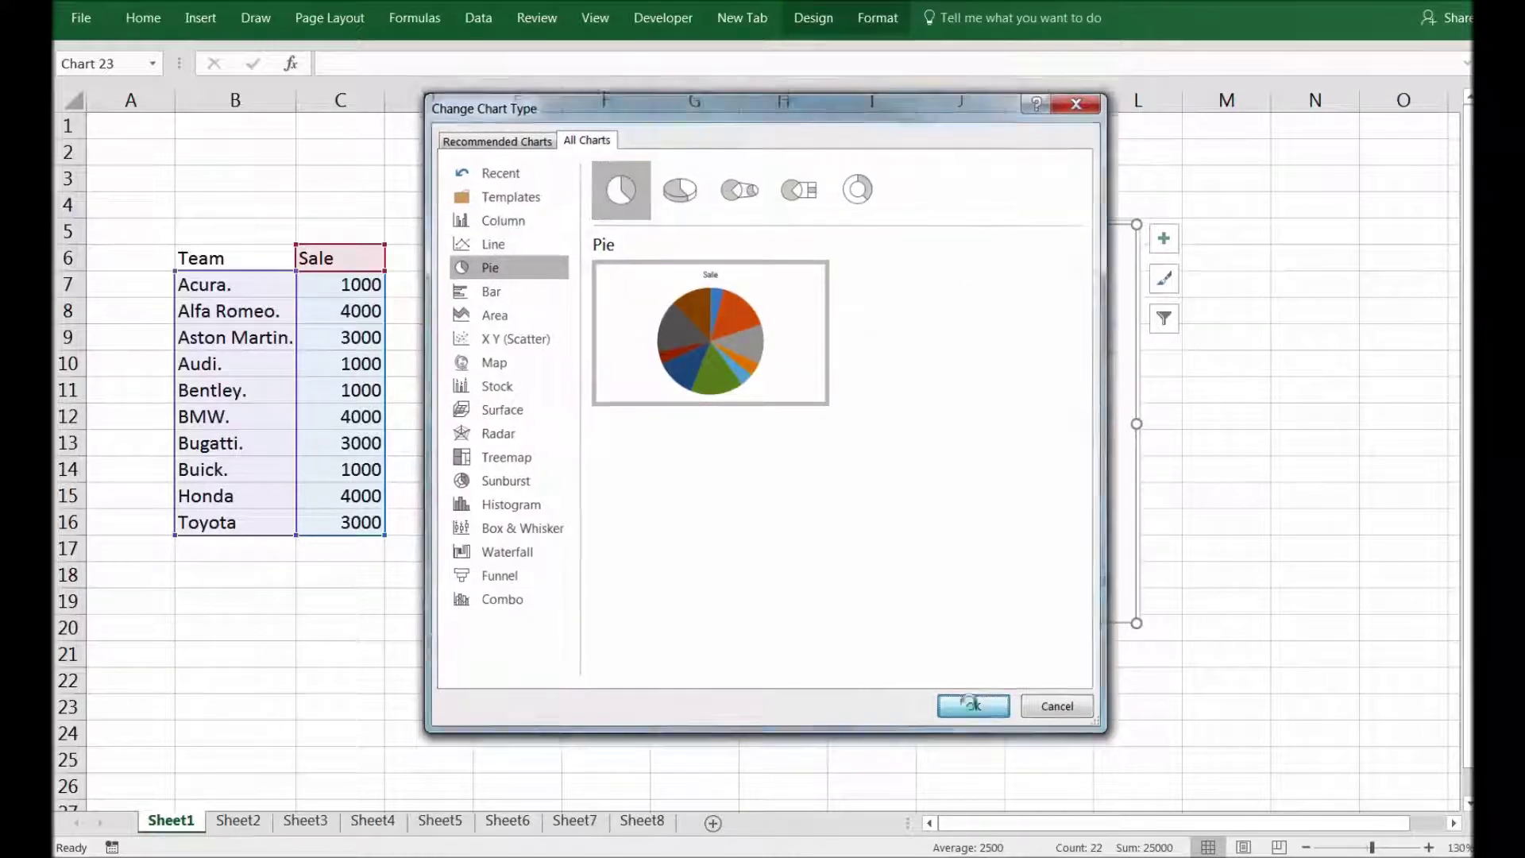
{"action": "left_click_drag", "start_coordinate": [358, 522], "coordinate": [235, 255]}
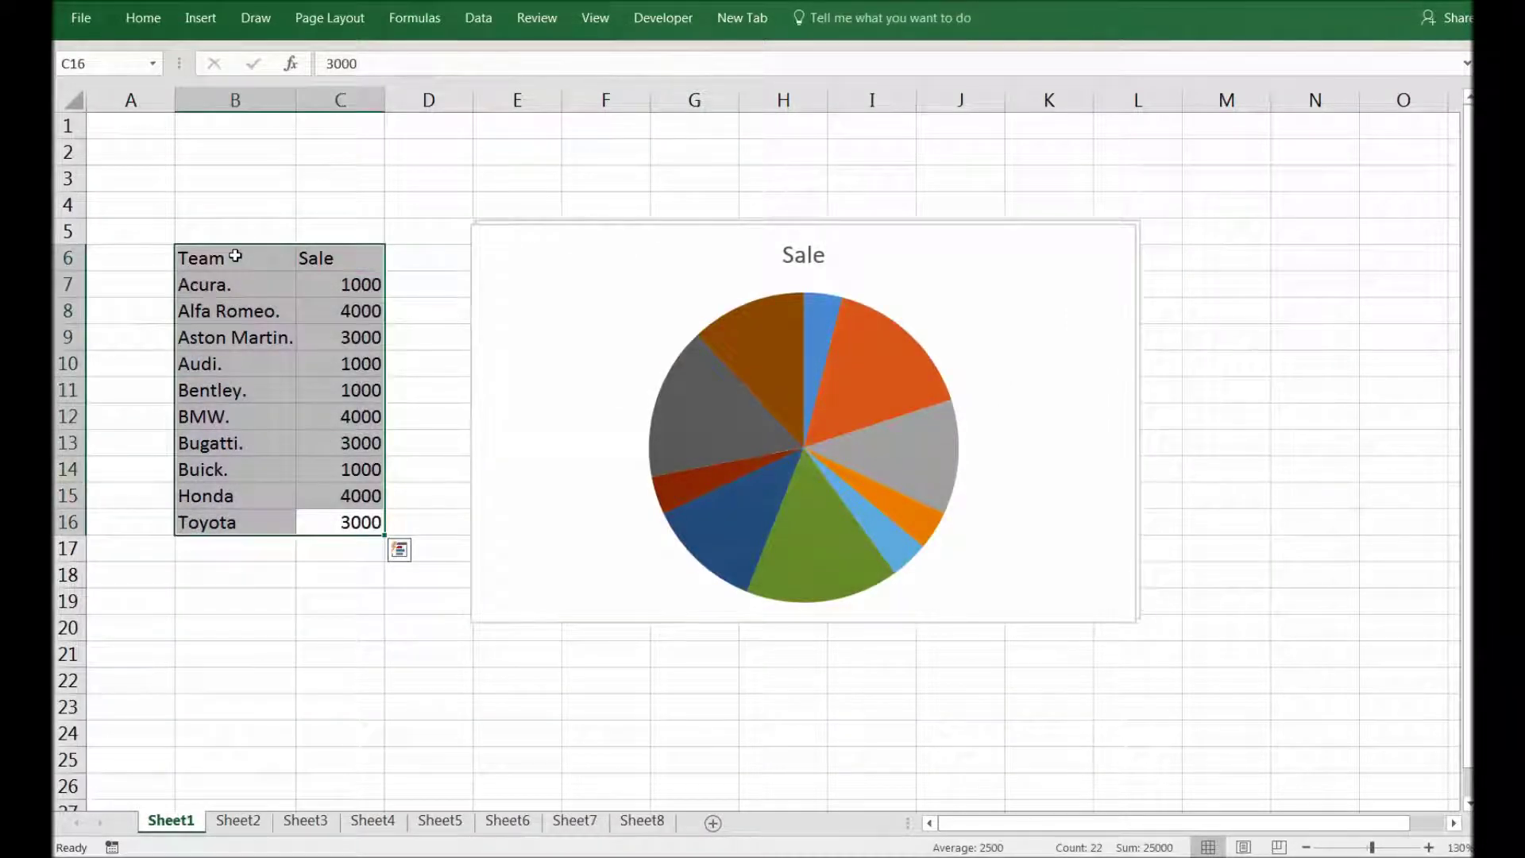
{"action": "key", "text": "alt+F1"}
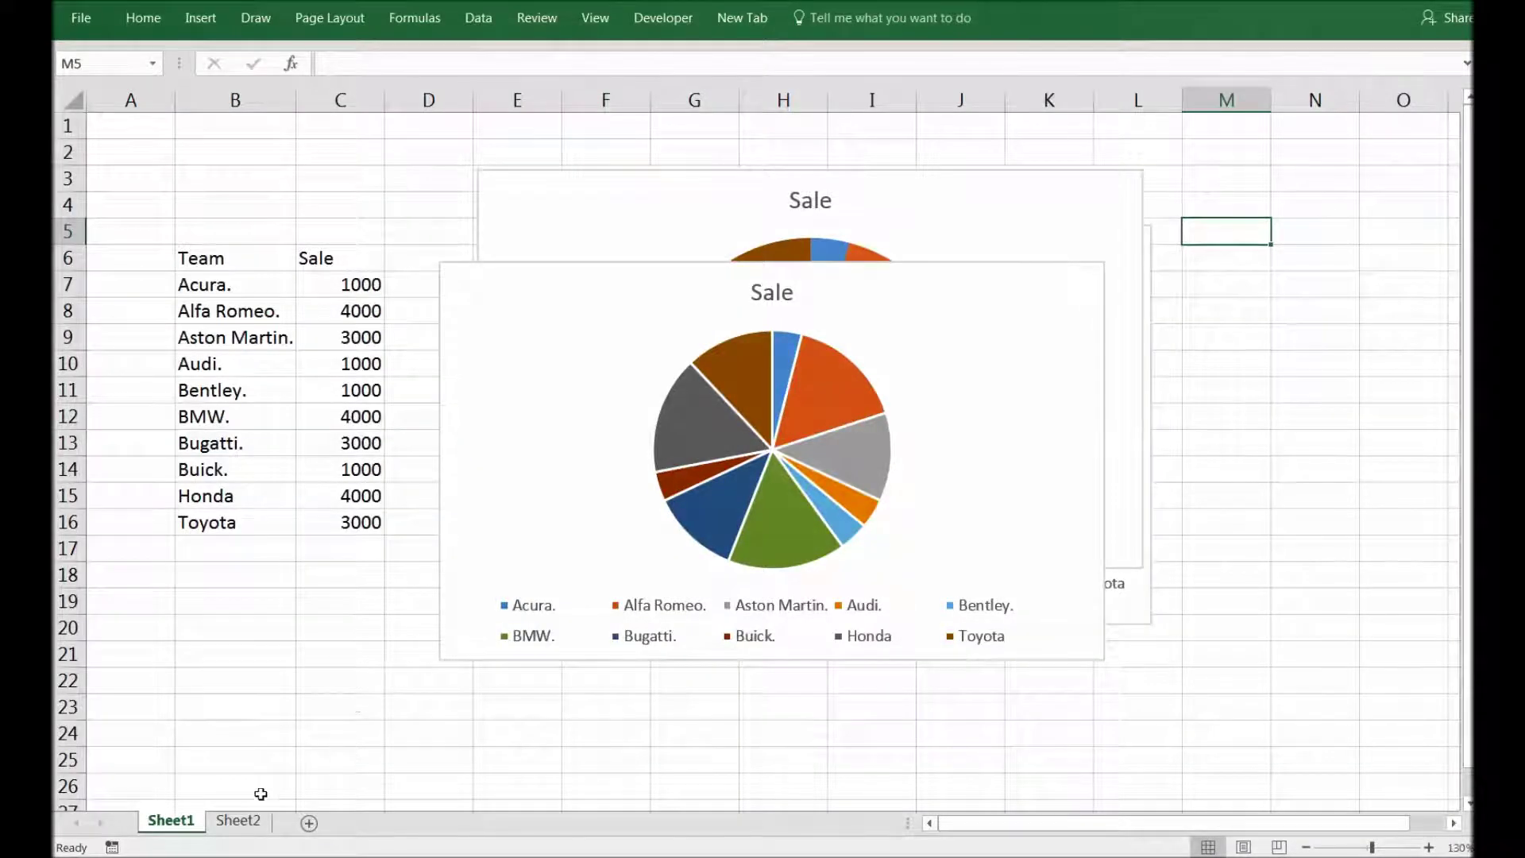
On Sheet2, chart the Team and Sale 2017 columns as a line chart, then move and enlarge it
{"action": "left_click", "coordinate": [255, 821]}
{"action": "left_click", "coordinate": [435, 481]}
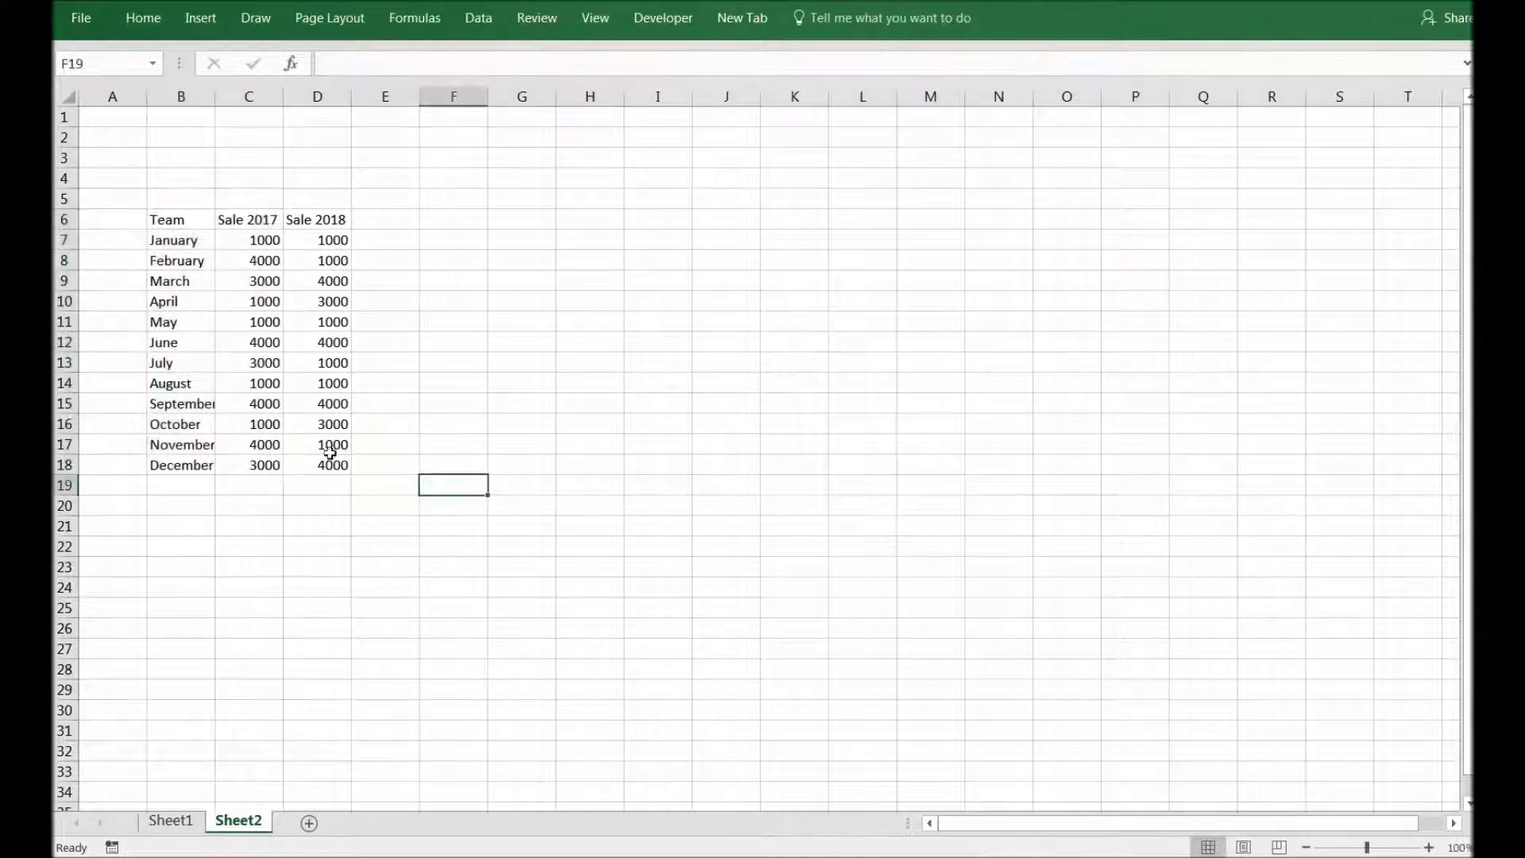
{"action": "left_click_drag", "start_coordinate": [193, 222], "coordinate": [243, 462]}
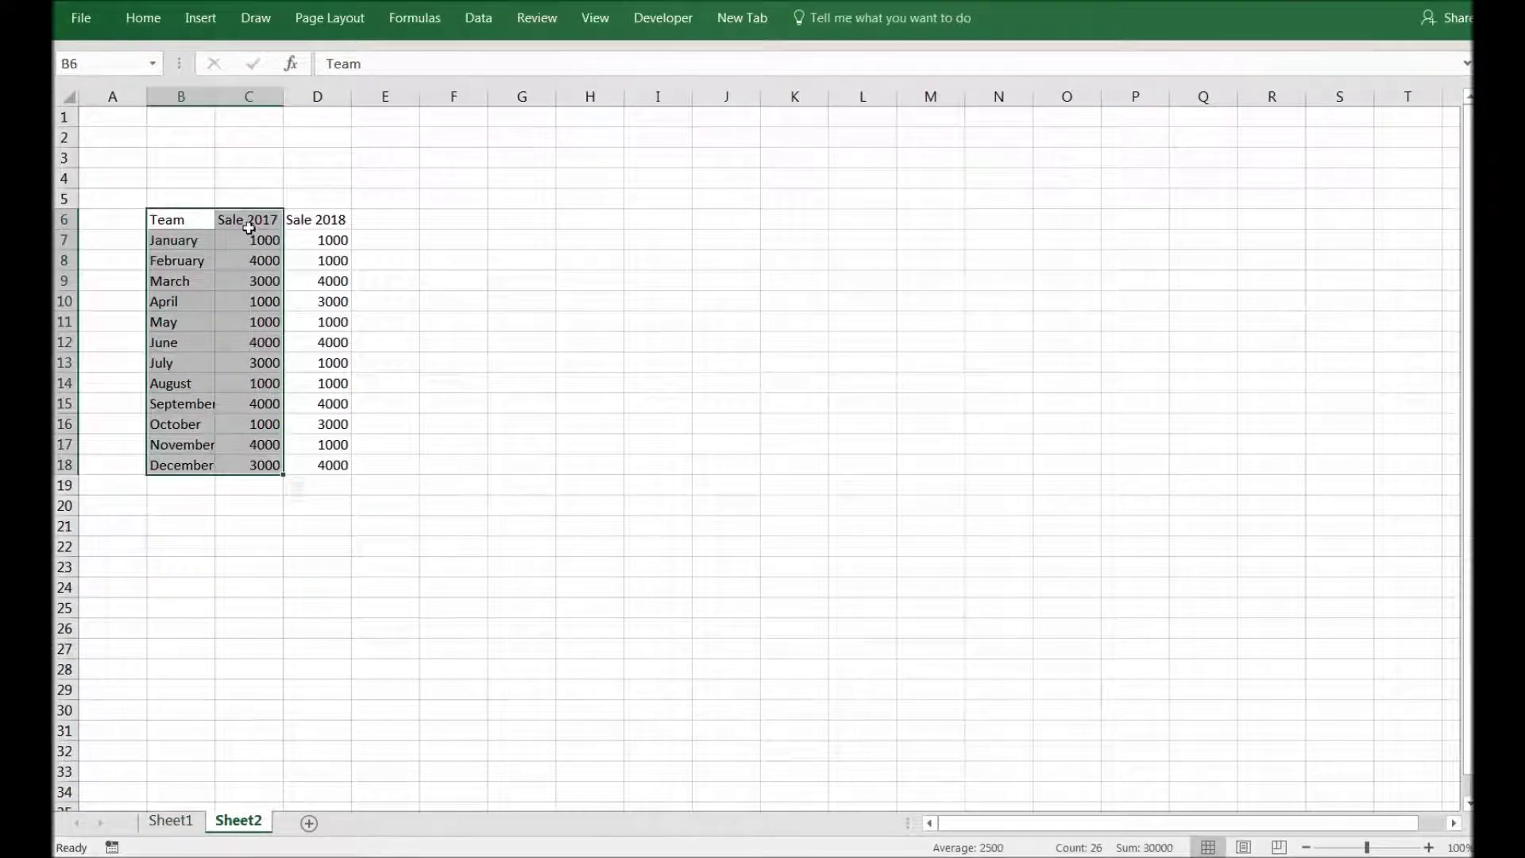
{"action": "mouse_move", "coordinate": [306, 486]}
{"action": "key", "text": "alt+F1"}
{"action": "left_click_drag", "start_coordinate": [579, 330], "coordinate": [588, 252]}
{"action": "left_click_drag", "start_coordinate": [1007, 536], "coordinate": [1057, 543]}
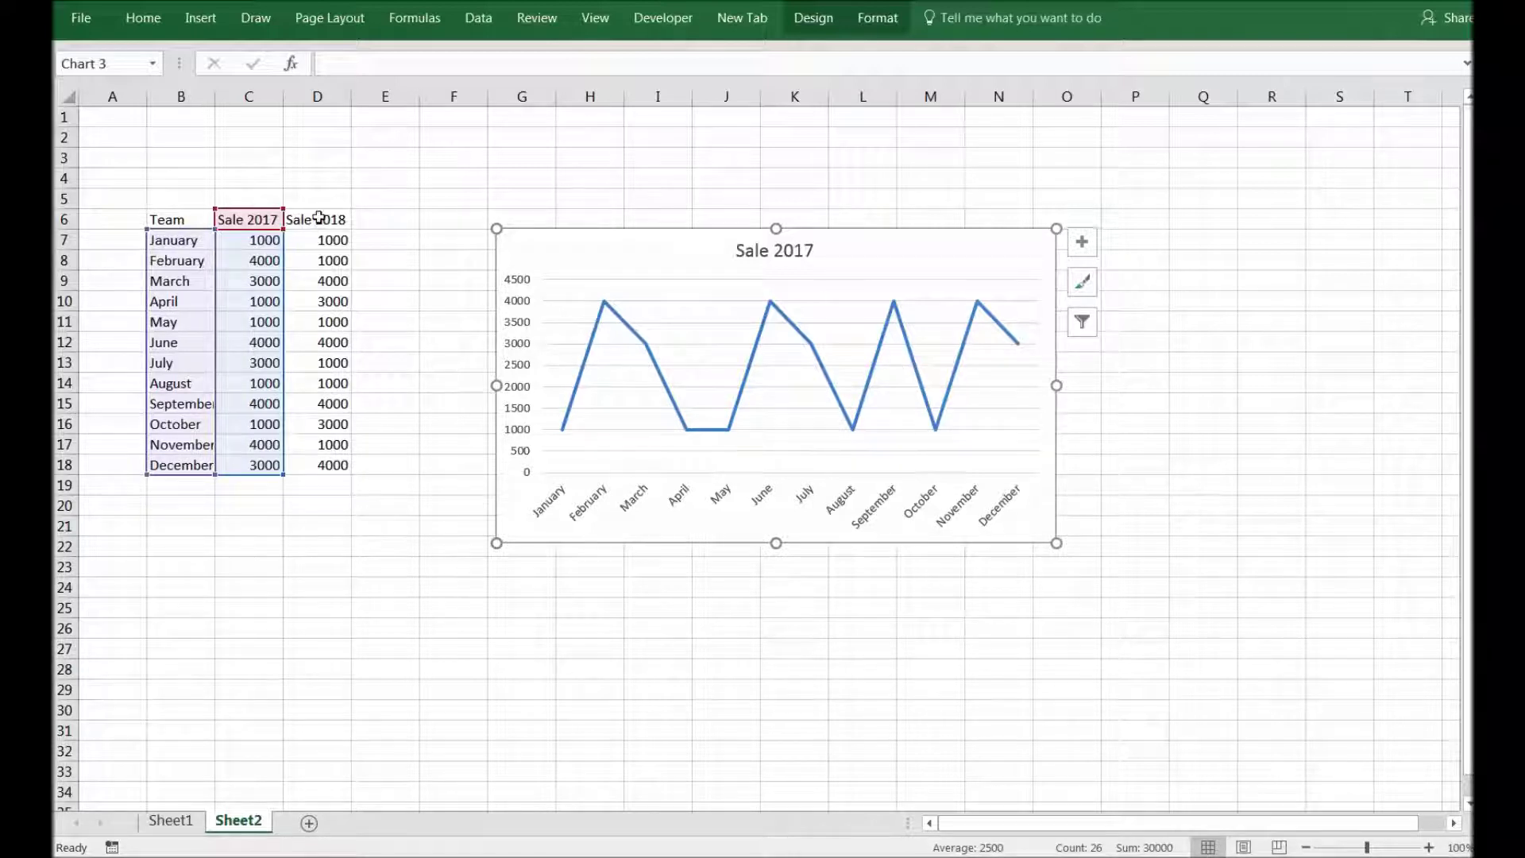
{"action": "left_click_drag", "start_coordinate": [319, 218], "coordinate": [321, 460]}
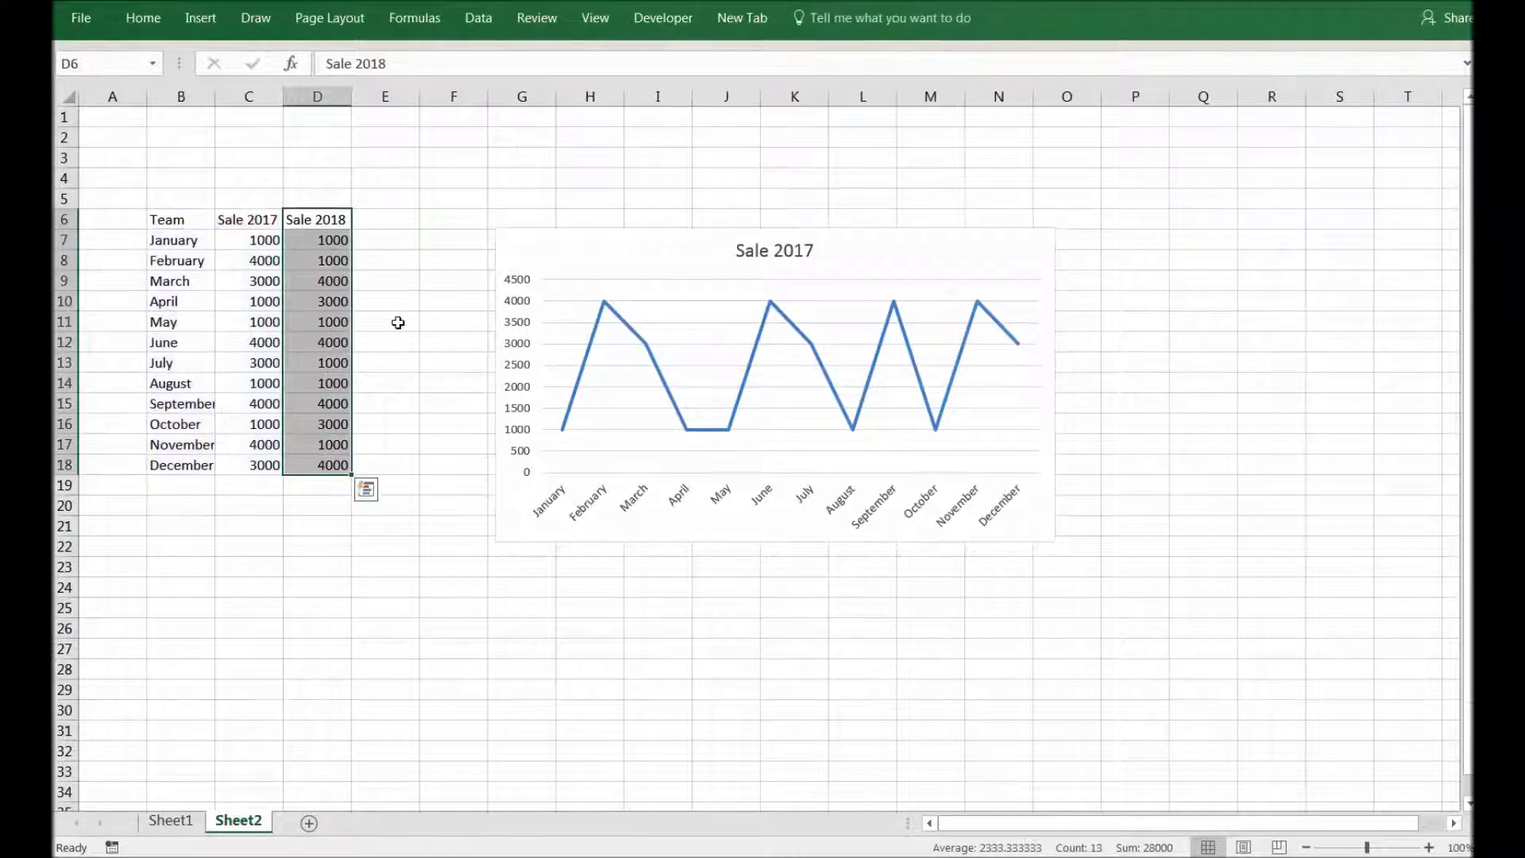
Copy the Sale 2018 figures and paste them into the chart as a second line
{"action": "key", "text": "ctrl+c"}
{"action": "left_click", "coordinate": [573, 262]}
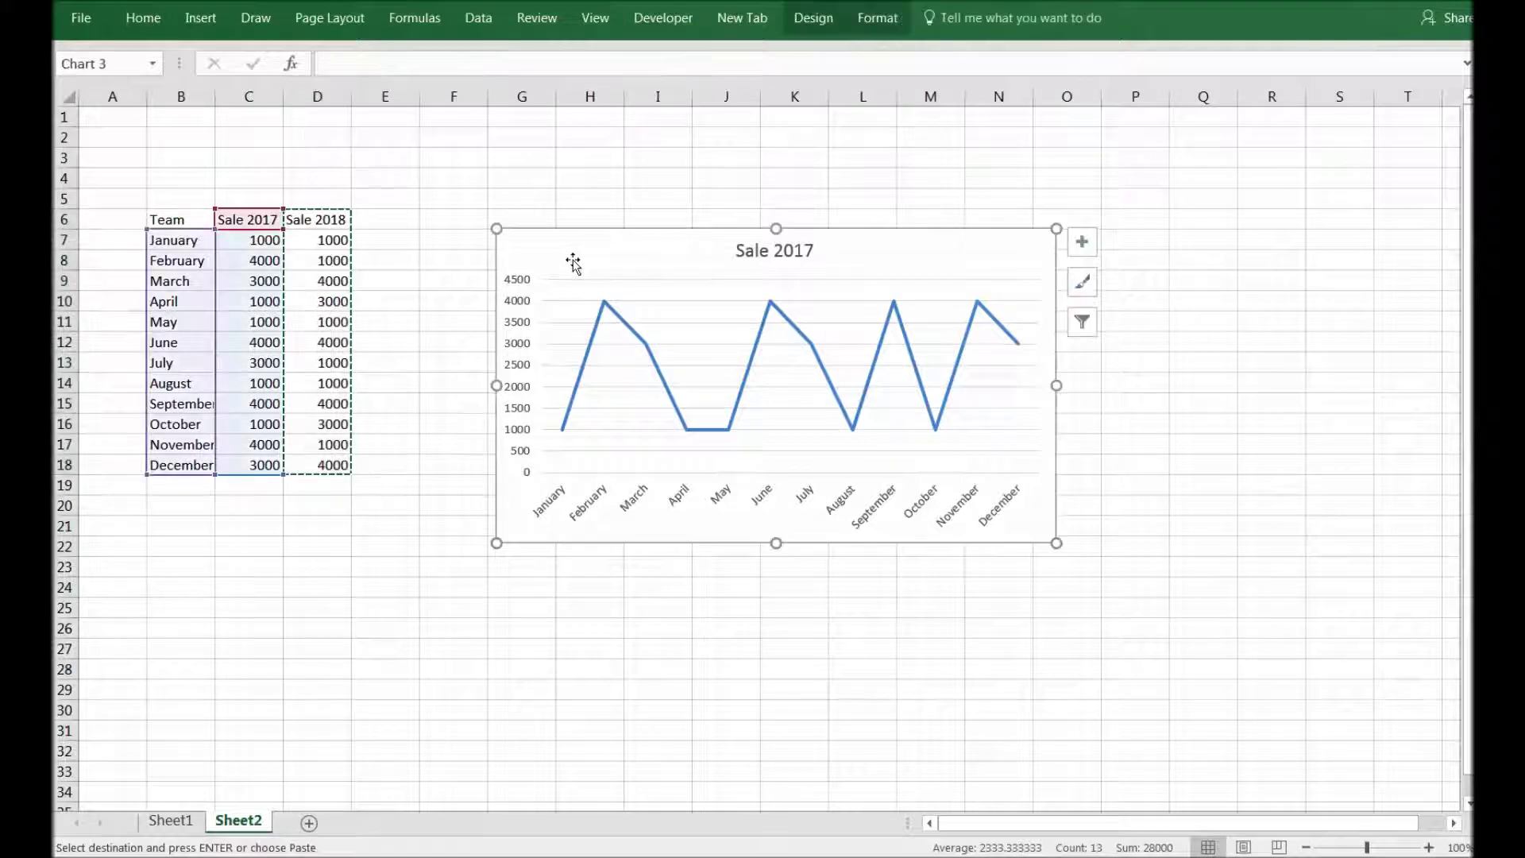
{"action": "key", "text": "ctrl+v"}
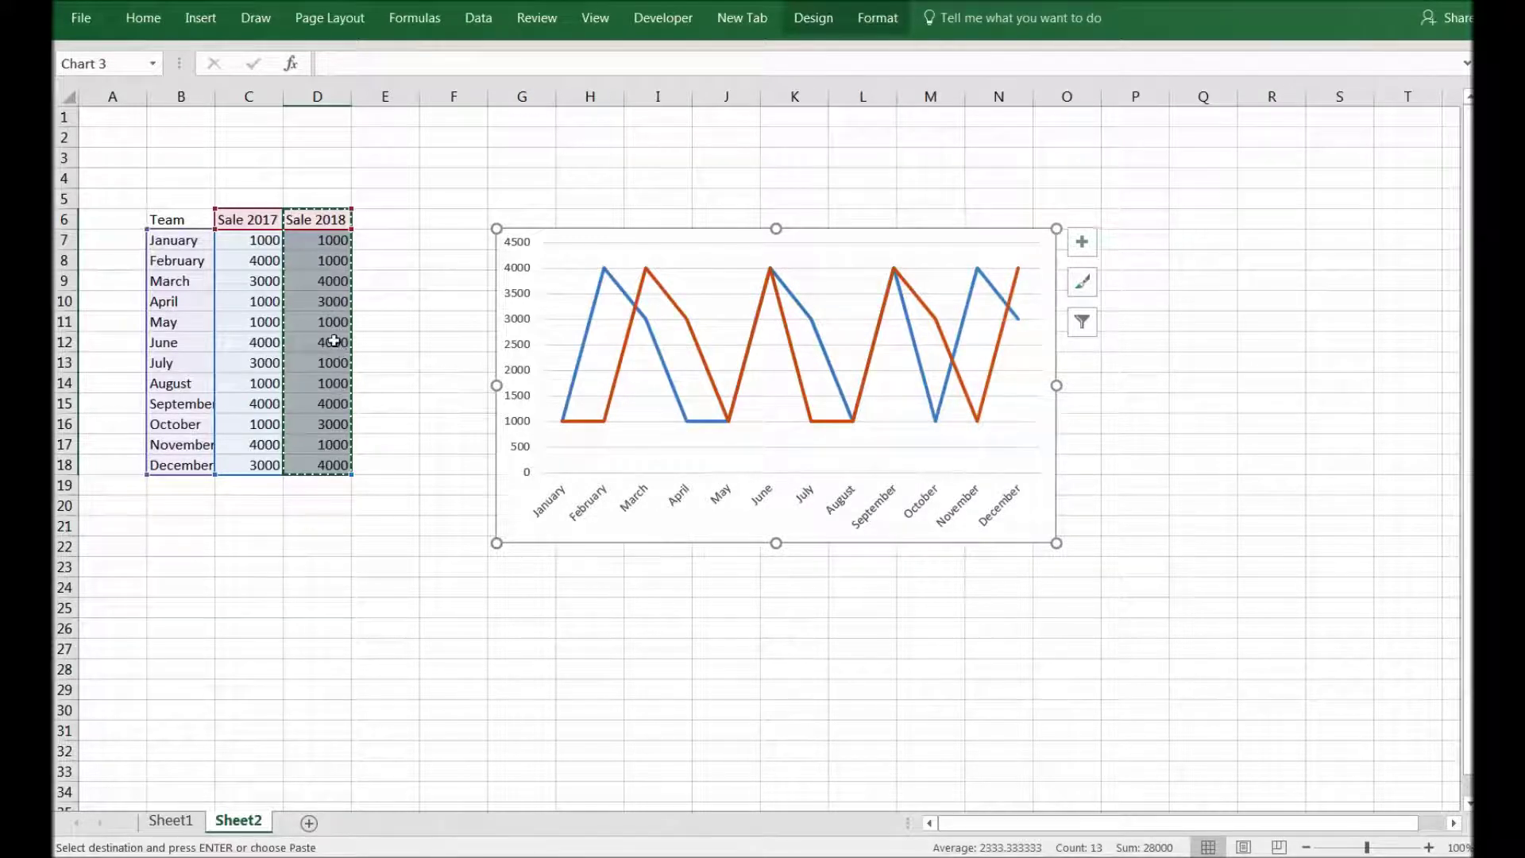
Add a legend to the chart identifying Sale 2017 and Sale 2018
{"action": "left_click", "coordinate": [1034, 302]}
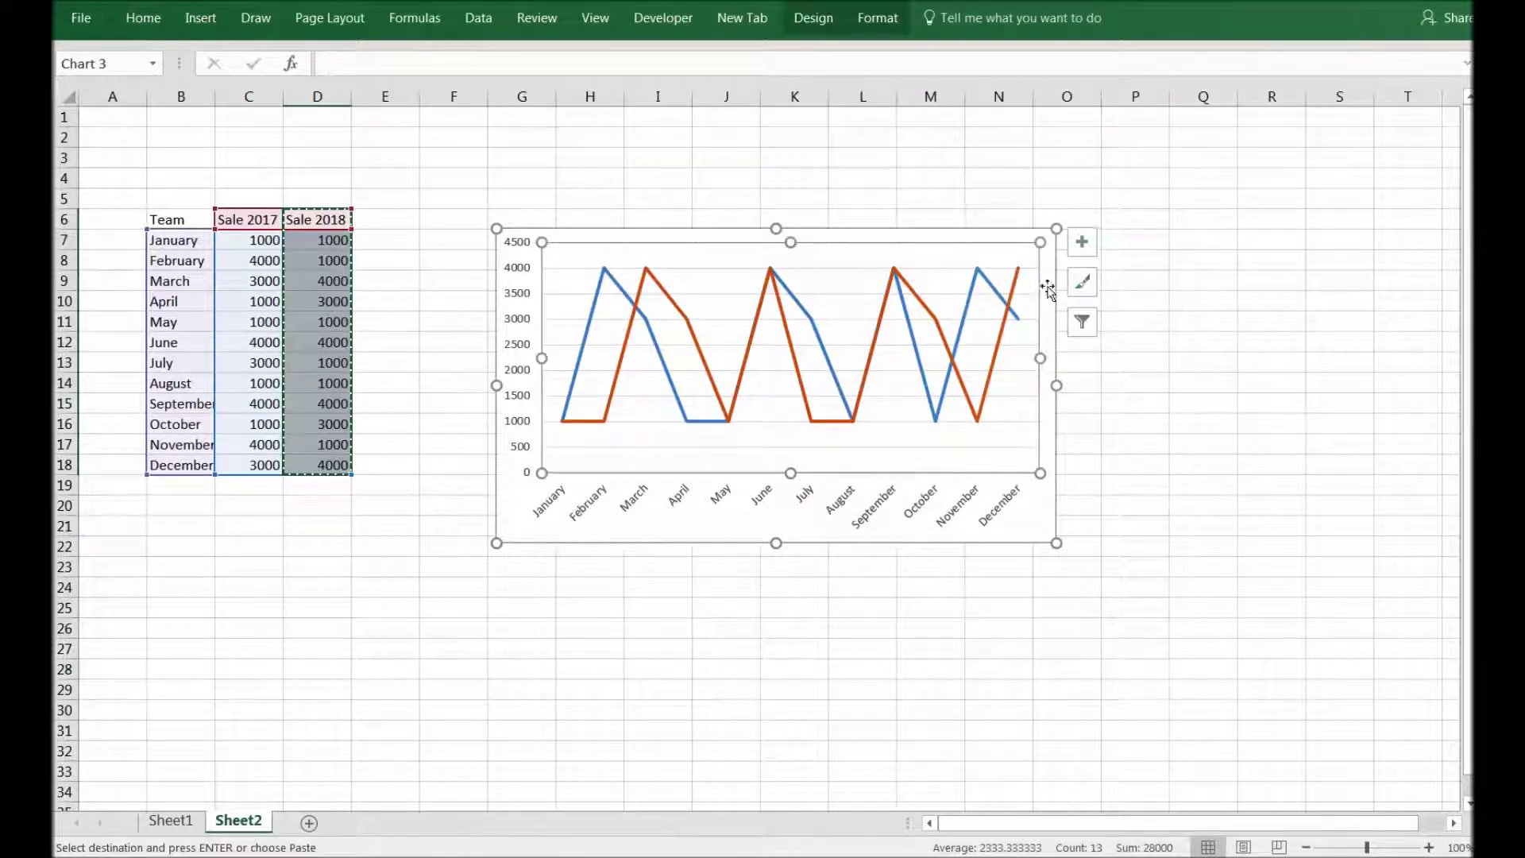
{"action": "left_click", "coordinate": [1080, 248]}
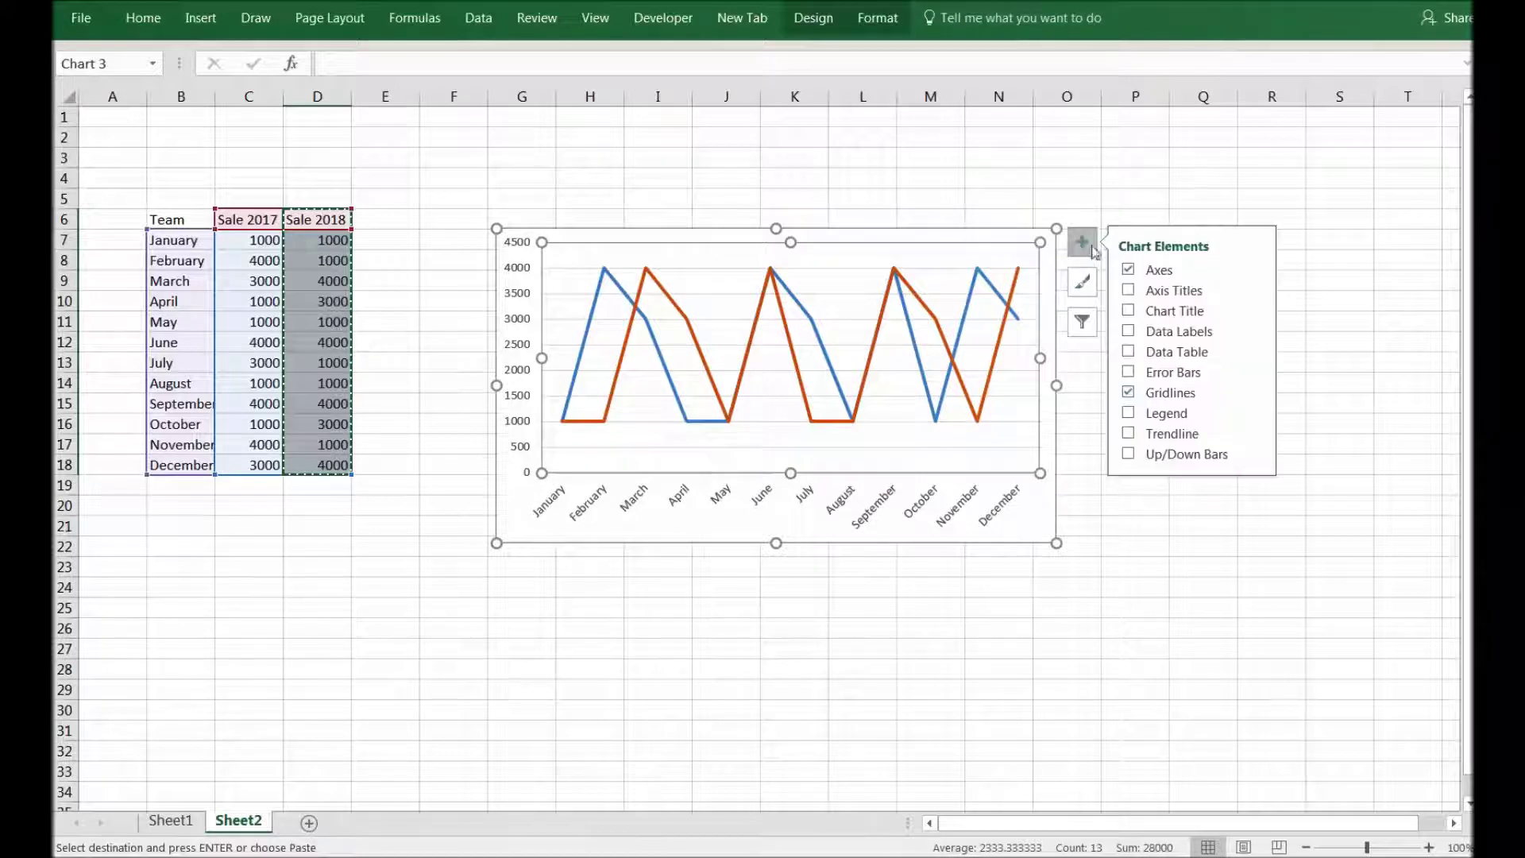
{"action": "left_click", "coordinate": [1128, 413]}
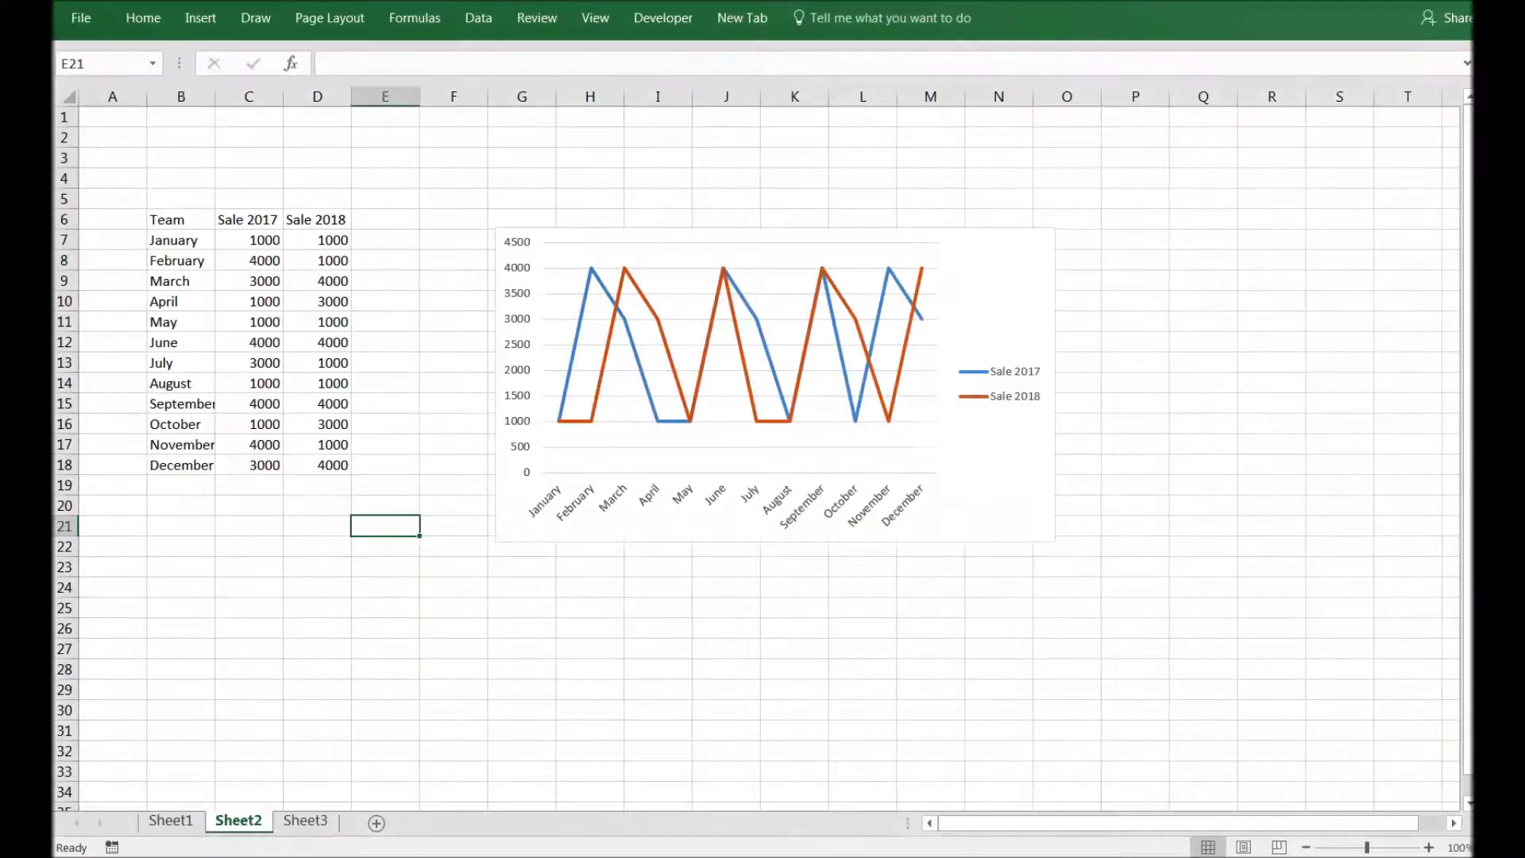
{"action": "left_click", "coordinate": [306, 820]}
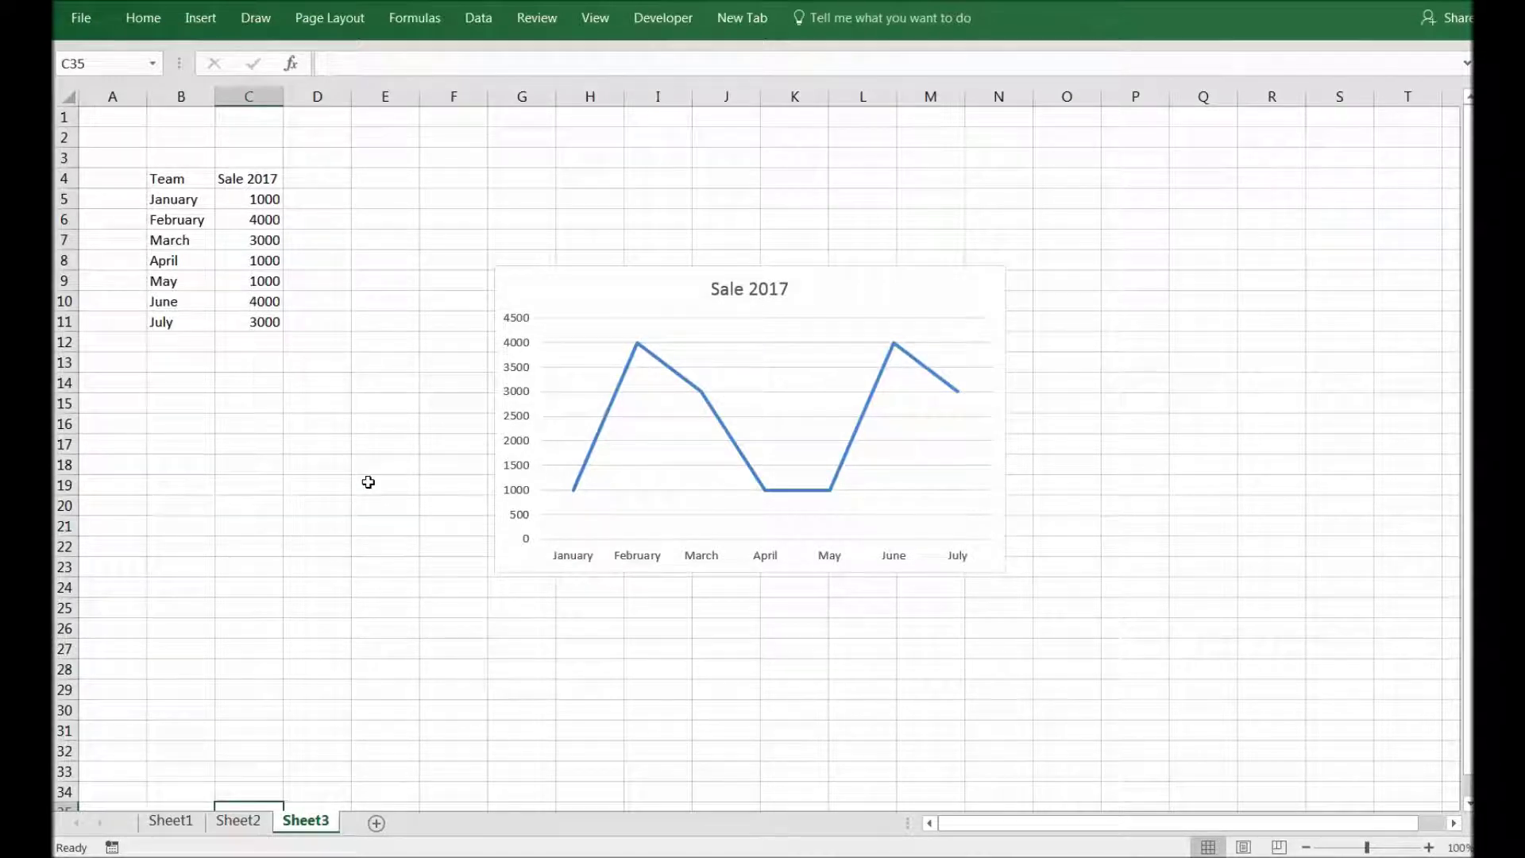
Select the empty row B12:C12 beneath July in the Sheet3 table
{"action": "left_click_drag", "start_coordinate": [193, 340], "coordinate": [237, 340]}
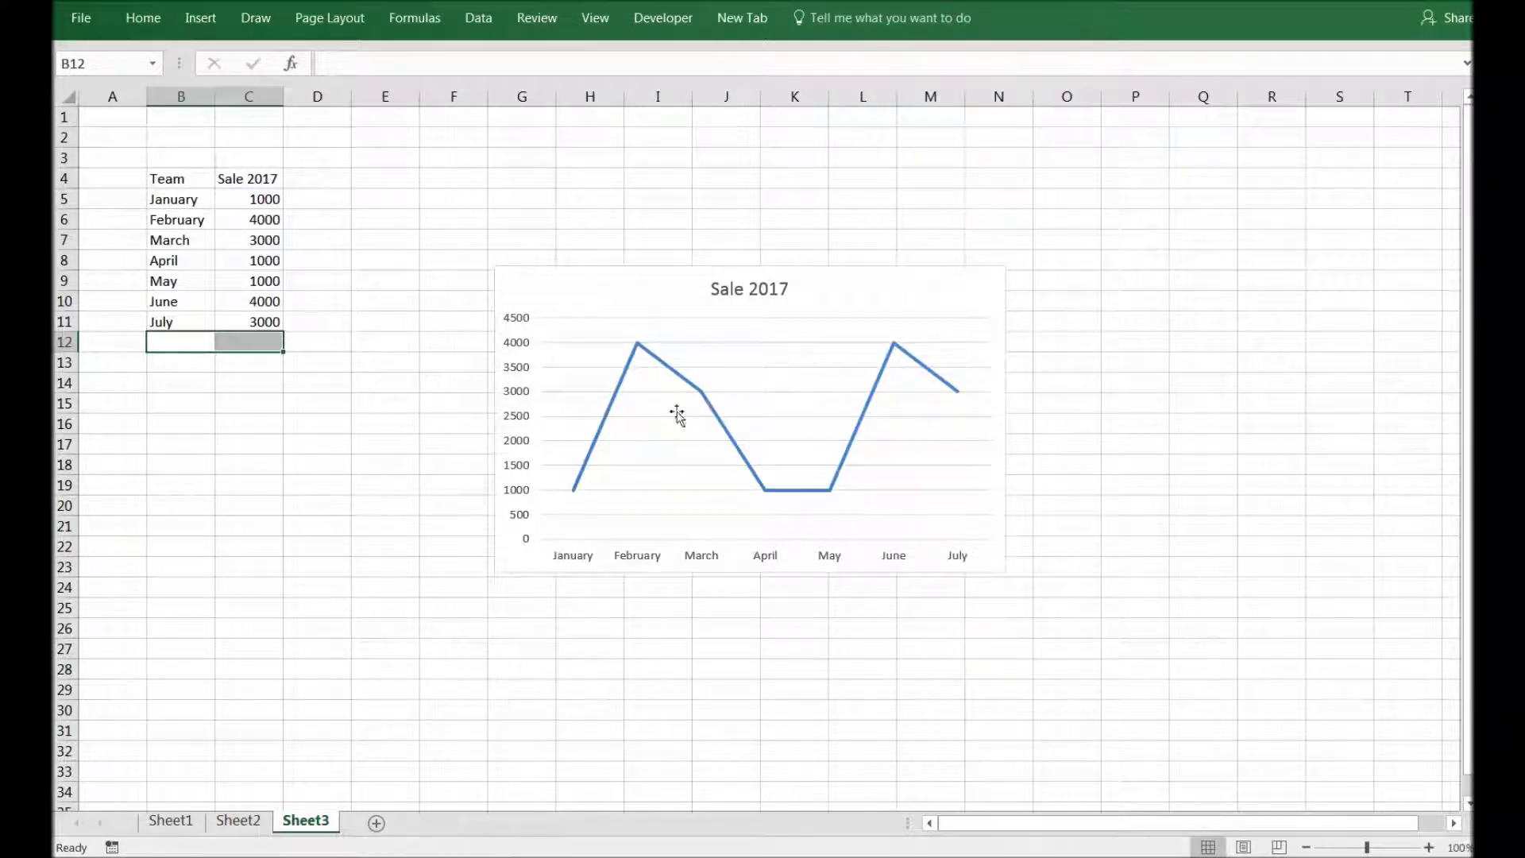
Add an August row with 1000 sales in B12:C12, then select the table B4:C12
{"action": "left_click", "coordinate": [194, 341]}
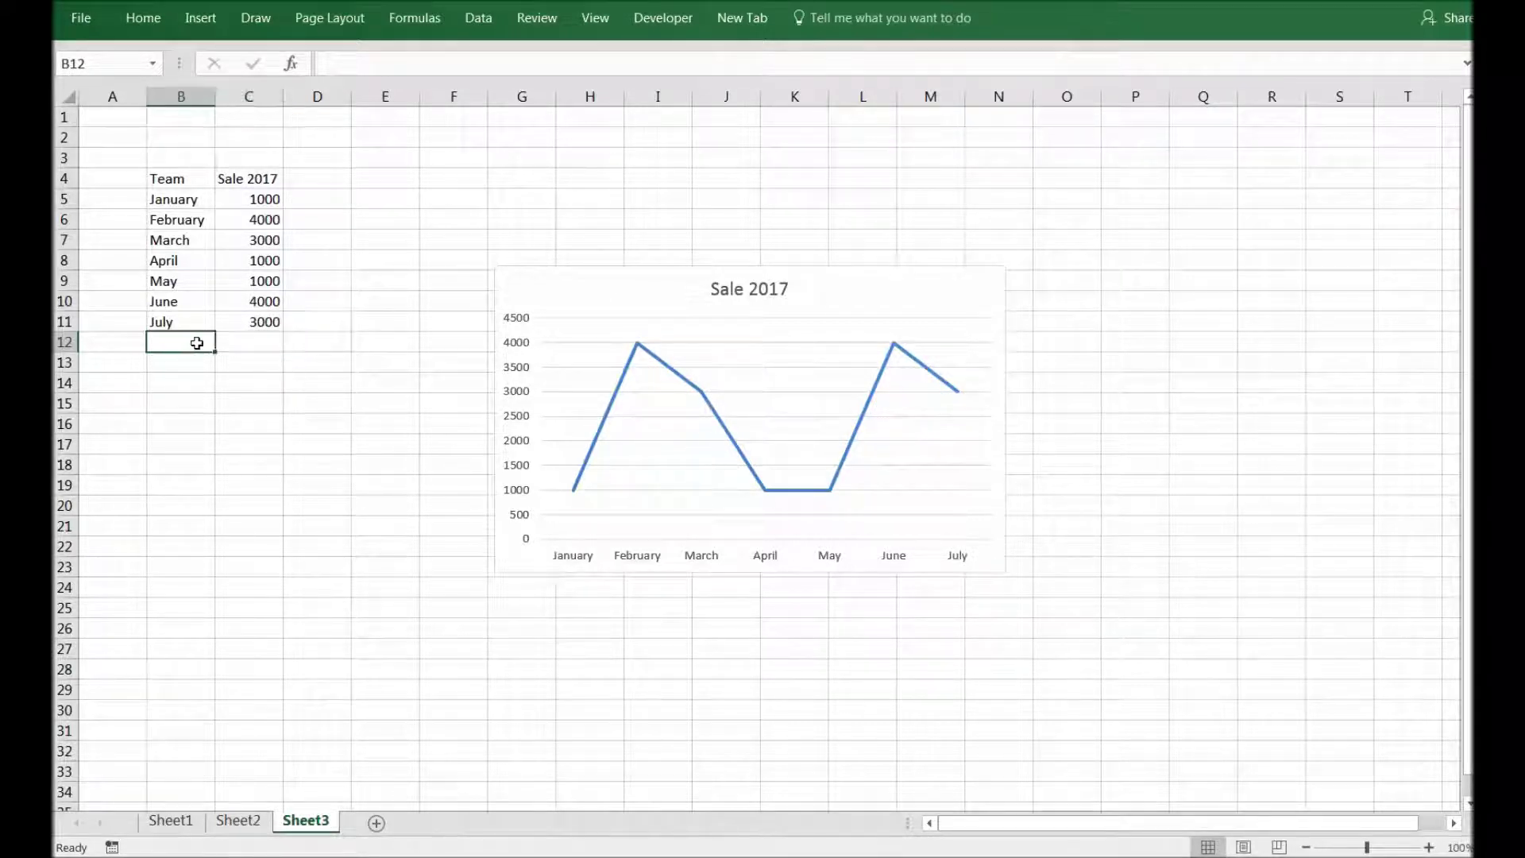
{"action": "left_click", "coordinate": [505, 295]}
{"action": "type", "text": "Aug"}
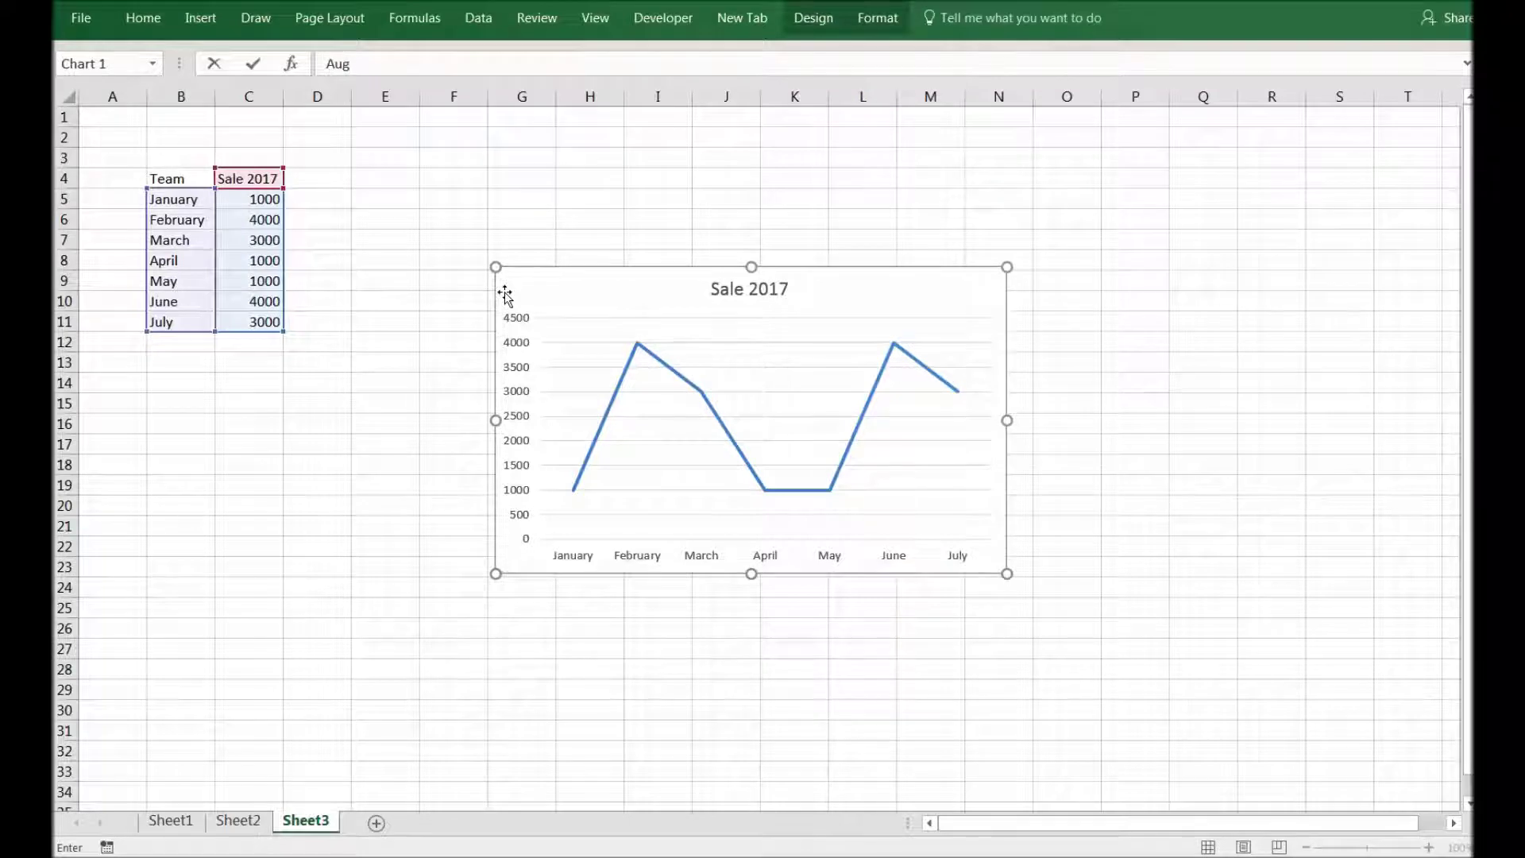
{"action": "key", "text": "Escape"}
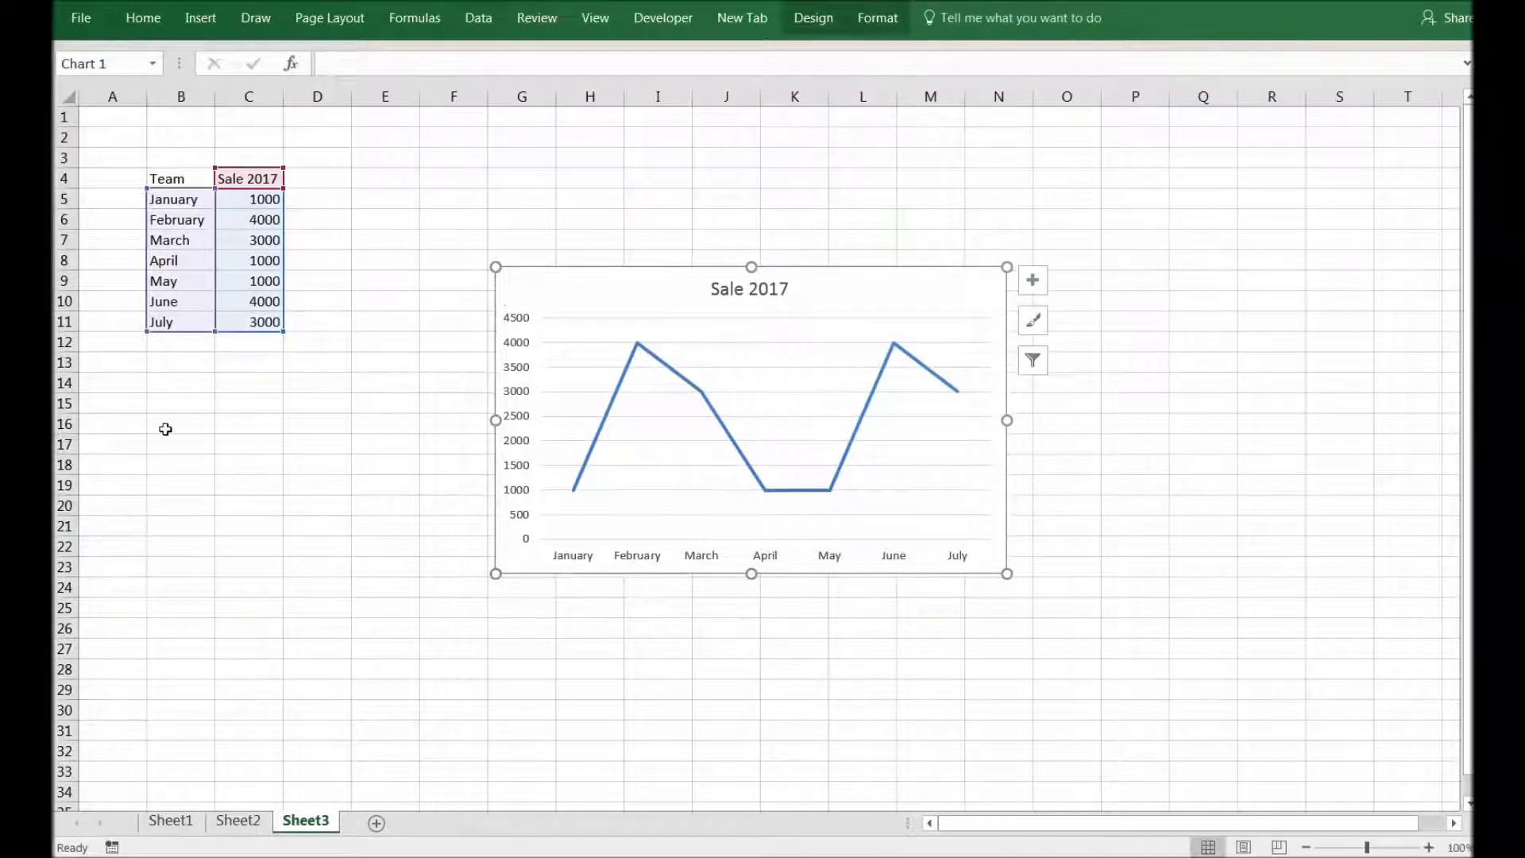
{"action": "left_click", "coordinate": [191, 362]}
{"action": "left_click", "coordinate": [201, 340]}
{"action": "type", "text": "August"}
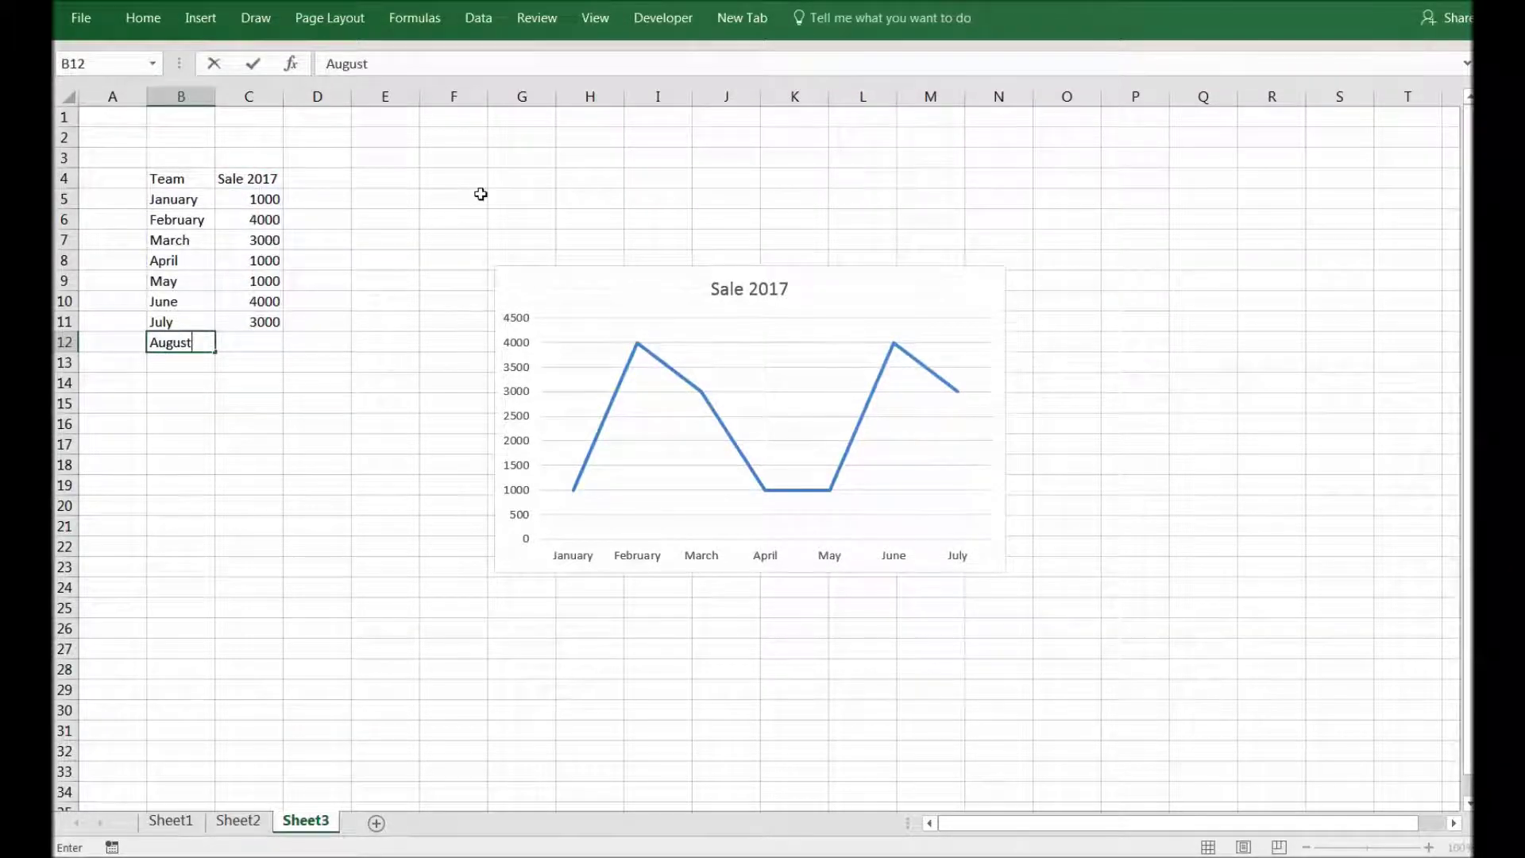
{"action": "key", "text": "ctrl+Return"}
{"action": "key", "text": "Right"}
{"action": "type", "text": "1000"}
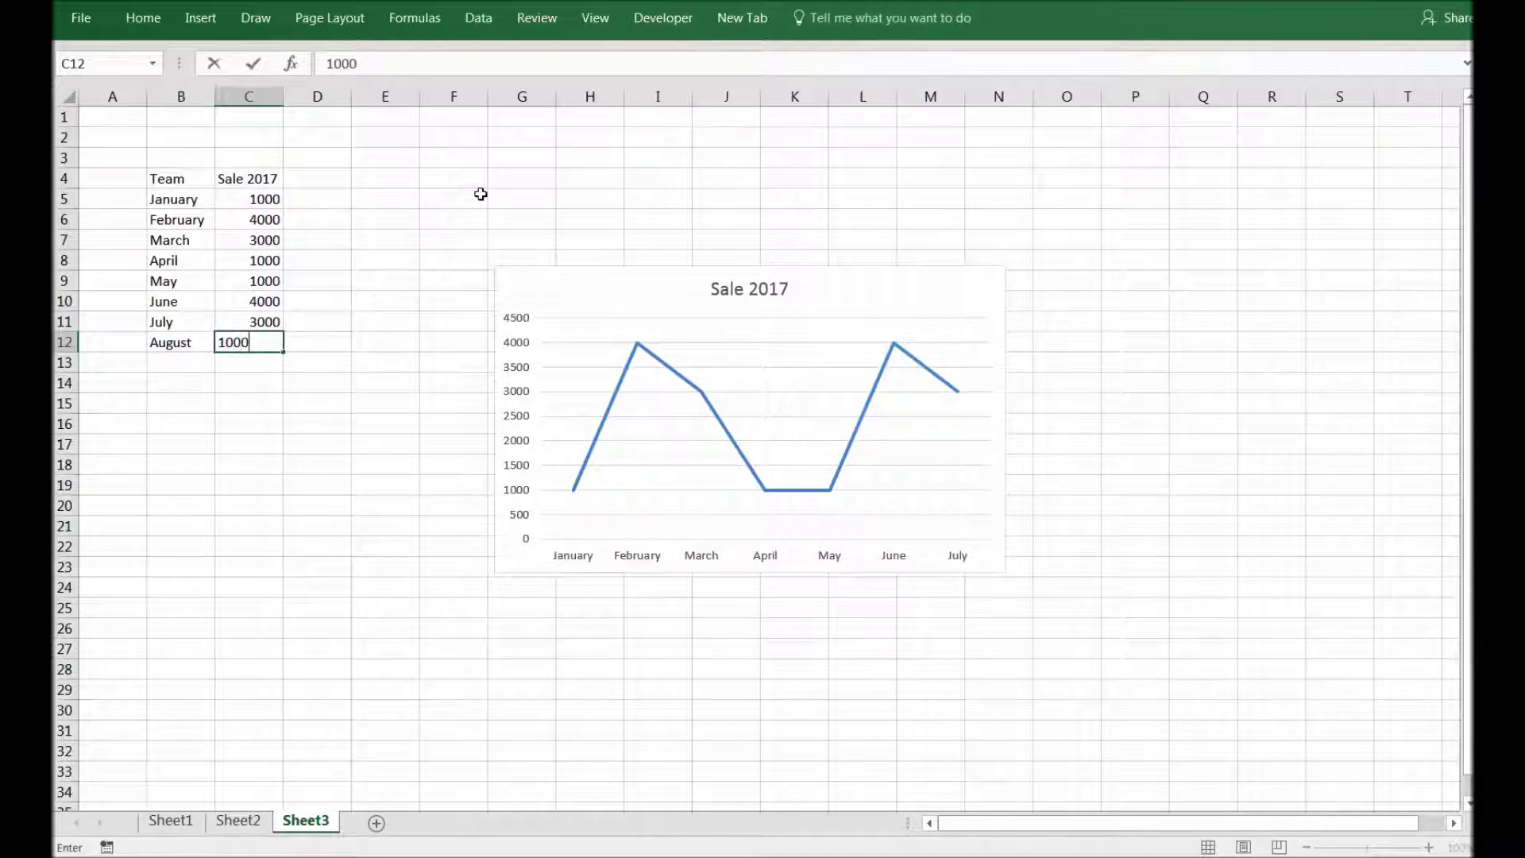
{"action": "key", "text": "Return"}
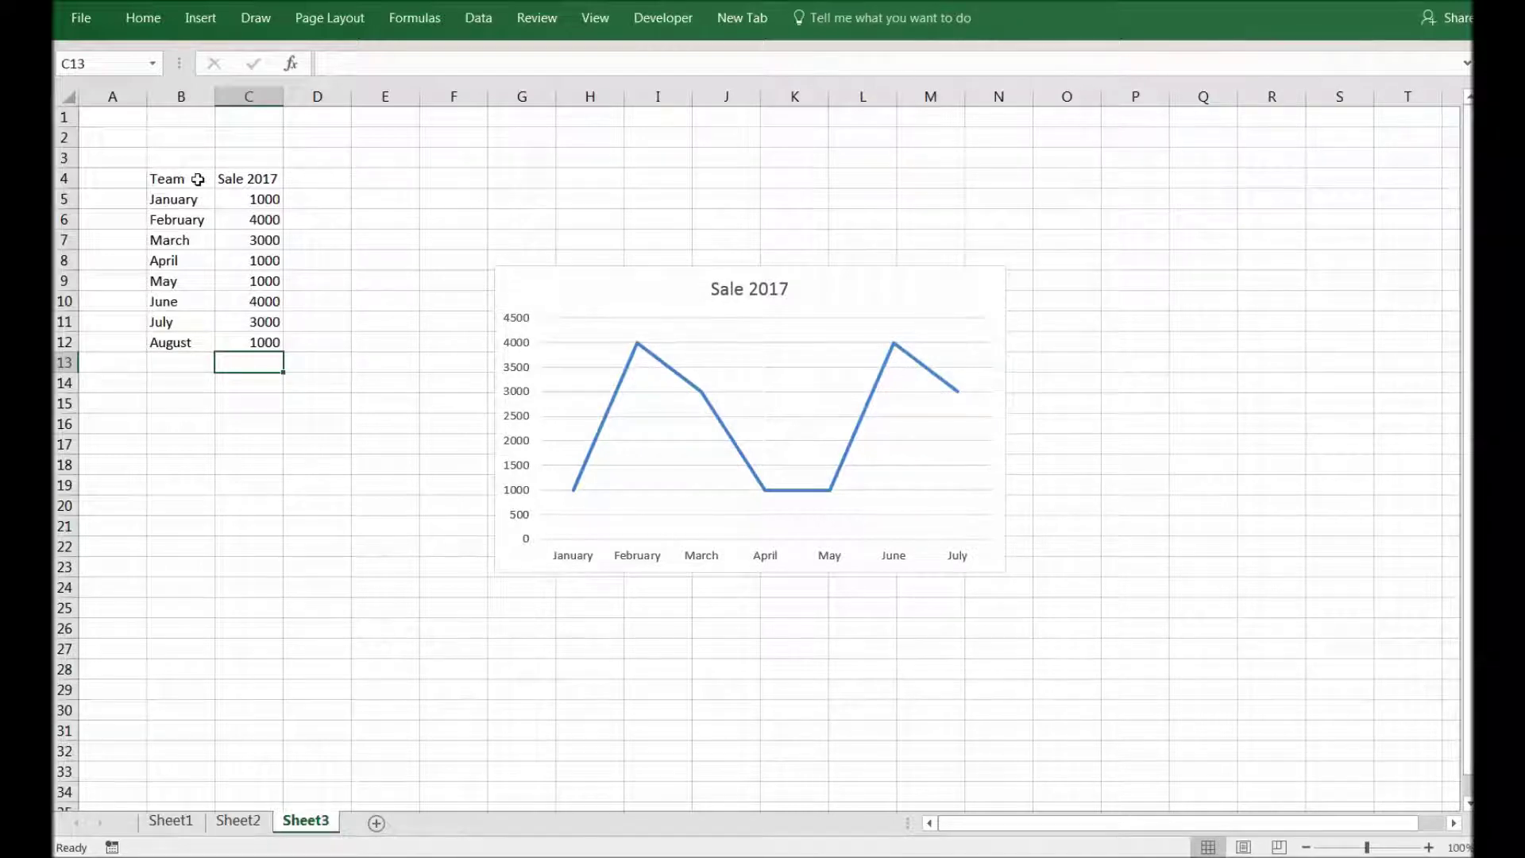
{"action": "left_click", "coordinate": [199, 178]}
{"action": "left_click", "coordinate": [264, 341], "text": "shift"}
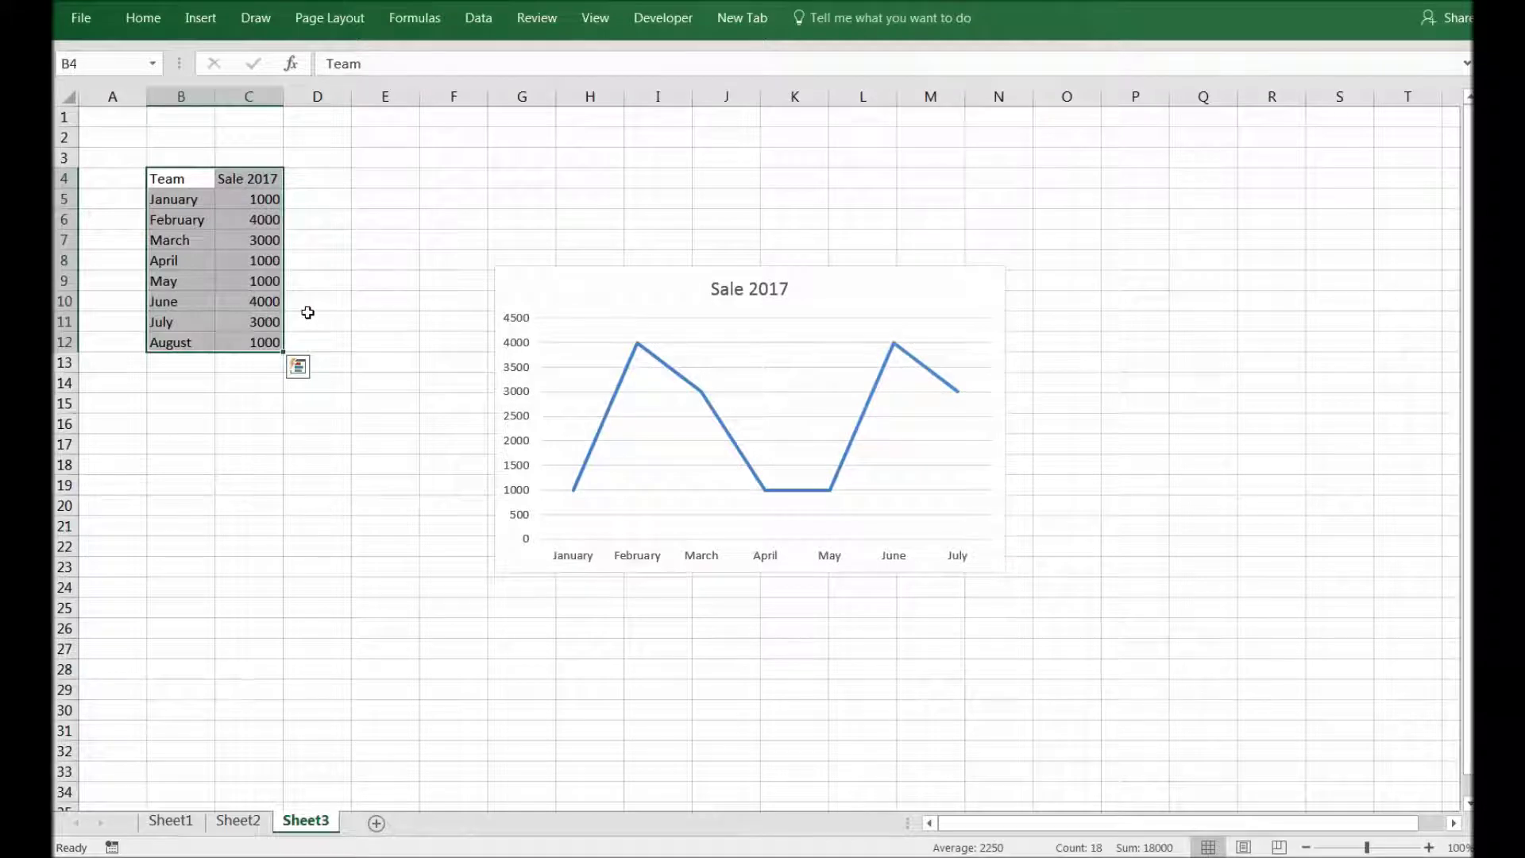
Format B4:C12 as a table with headers and insert a new chart from it
{"action": "key", "text": "ctrl+t"}
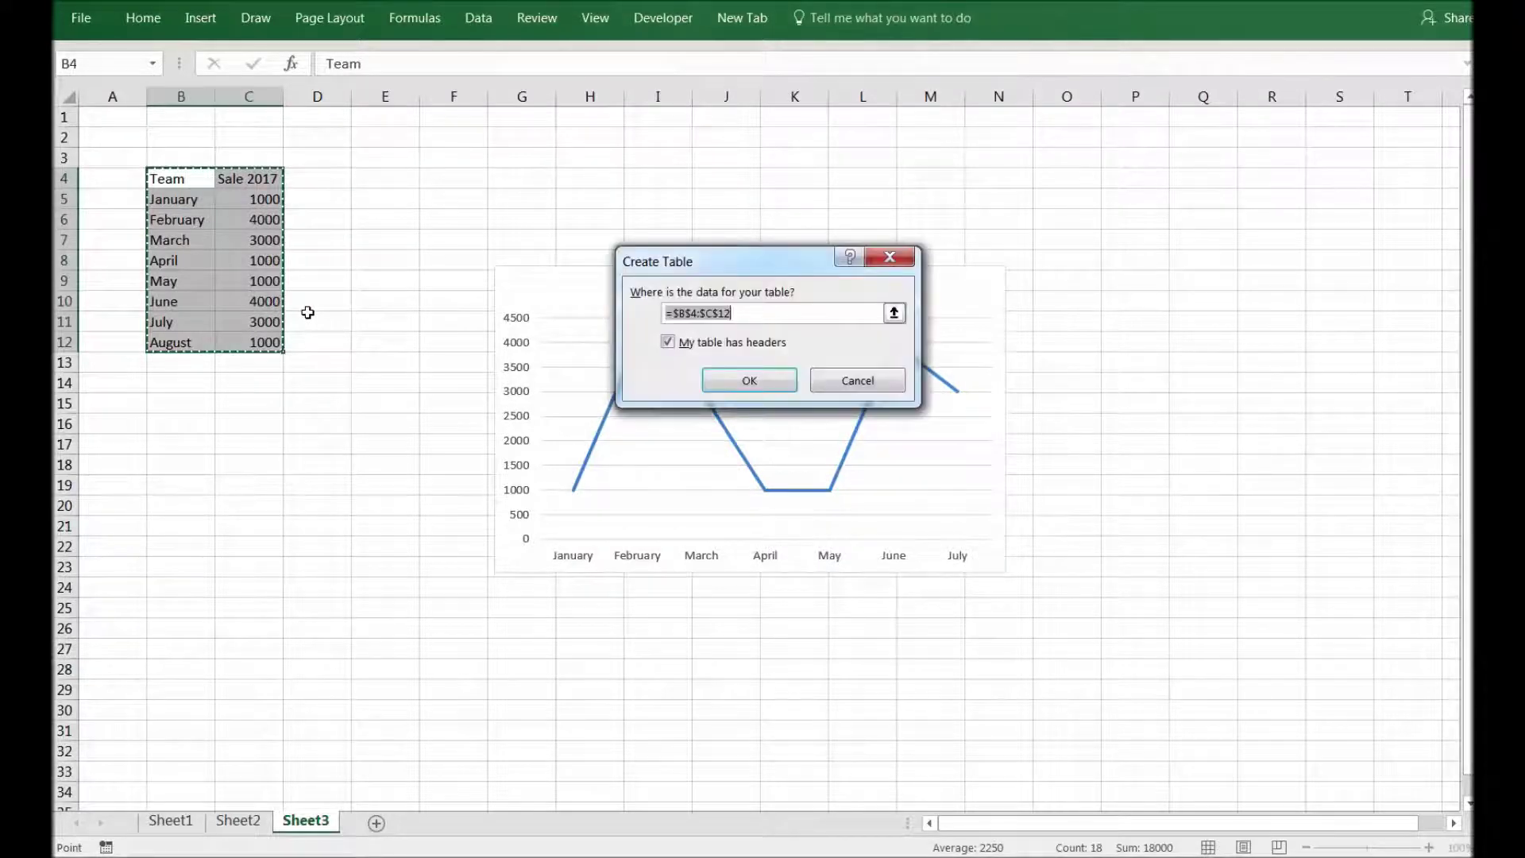
{"action": "left_click", "coordinate": [748, 381]}
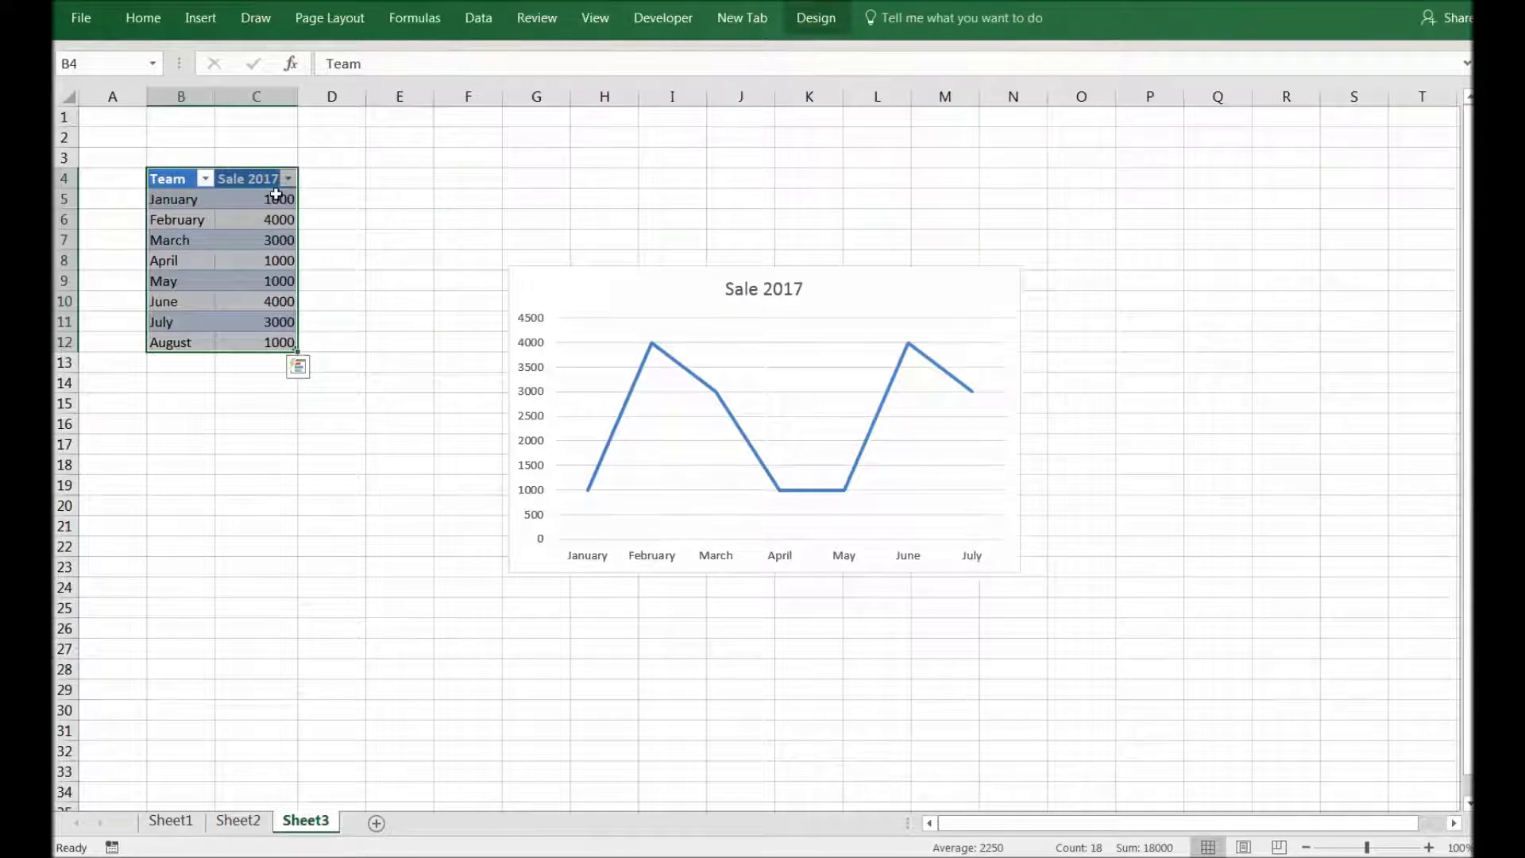
{"action": "key", "text": "alt+F1"}
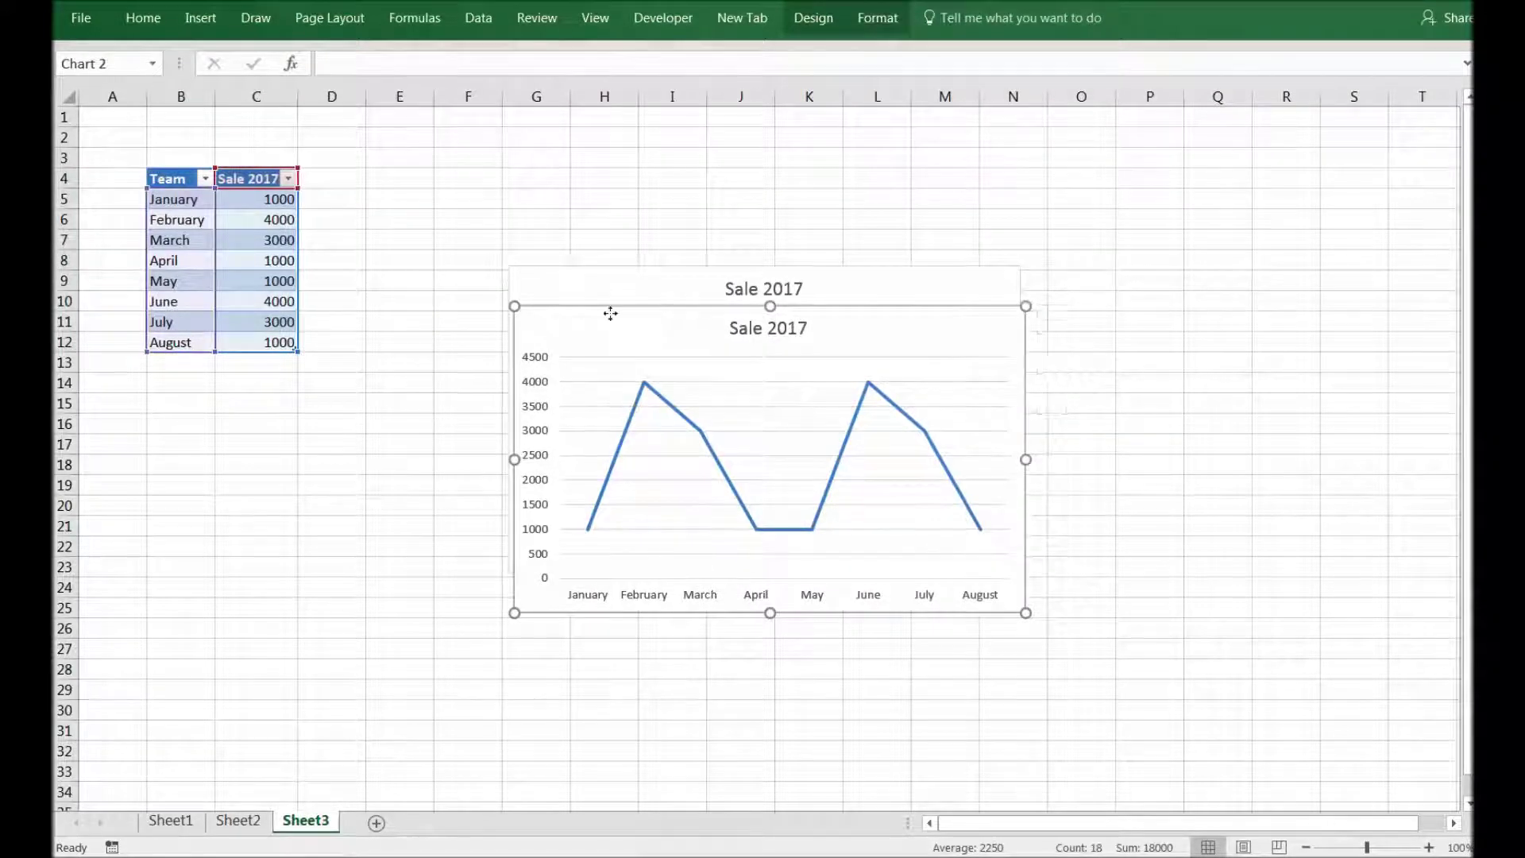
{"action": "left_click_drag", "start_coordinate": [654, 336], "coordinate": [576, 236]}
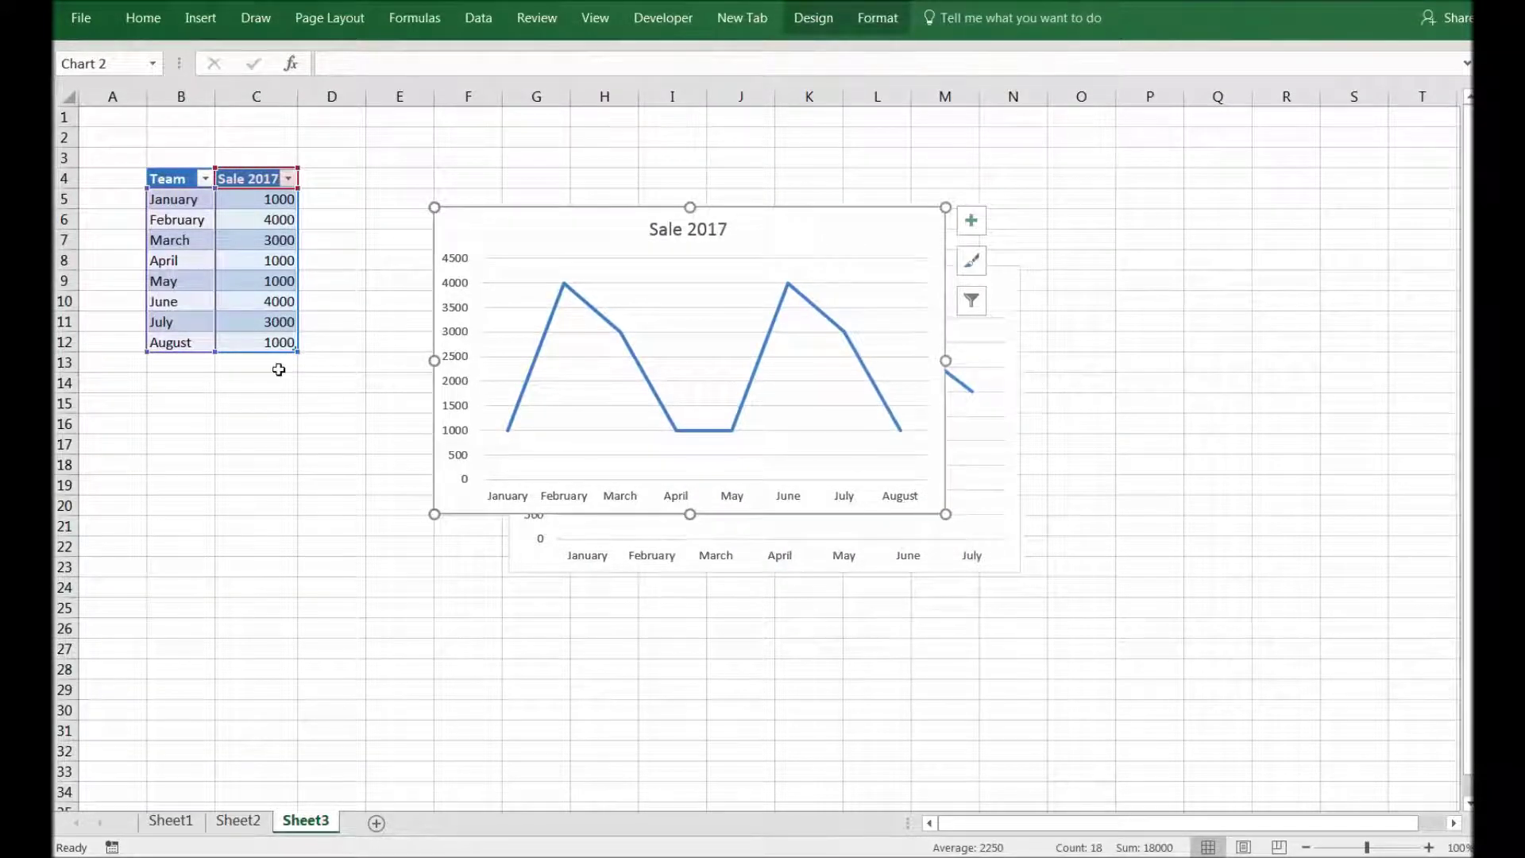
Add a September row with 2000 sales below the table
{"action": "left_click", "coordinate": [208, 366]}
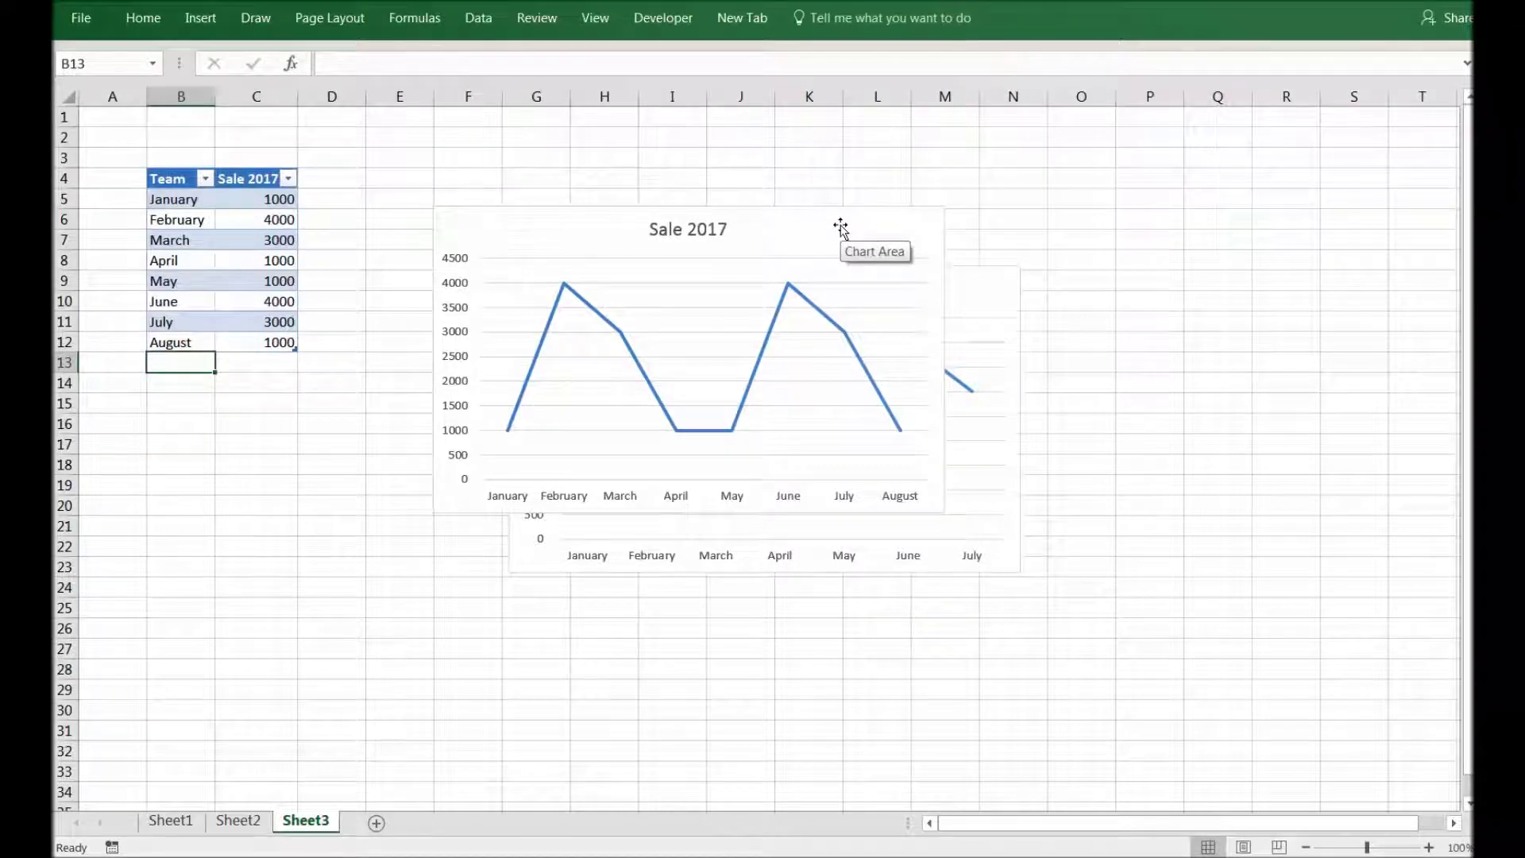
{"action": "type", "text": "September"}
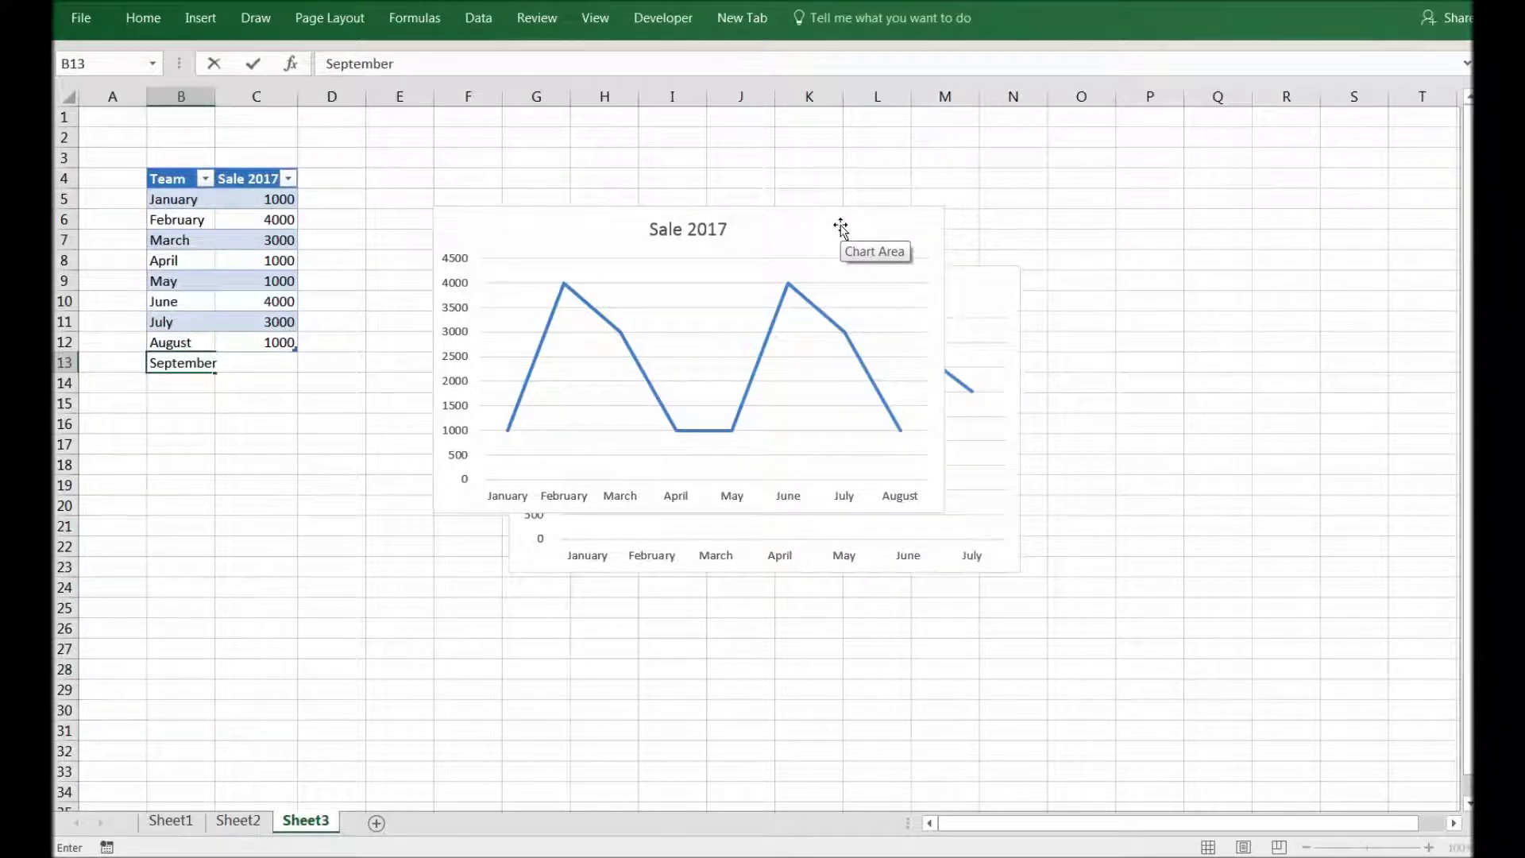
{"action": "key", "text": "Tab"}
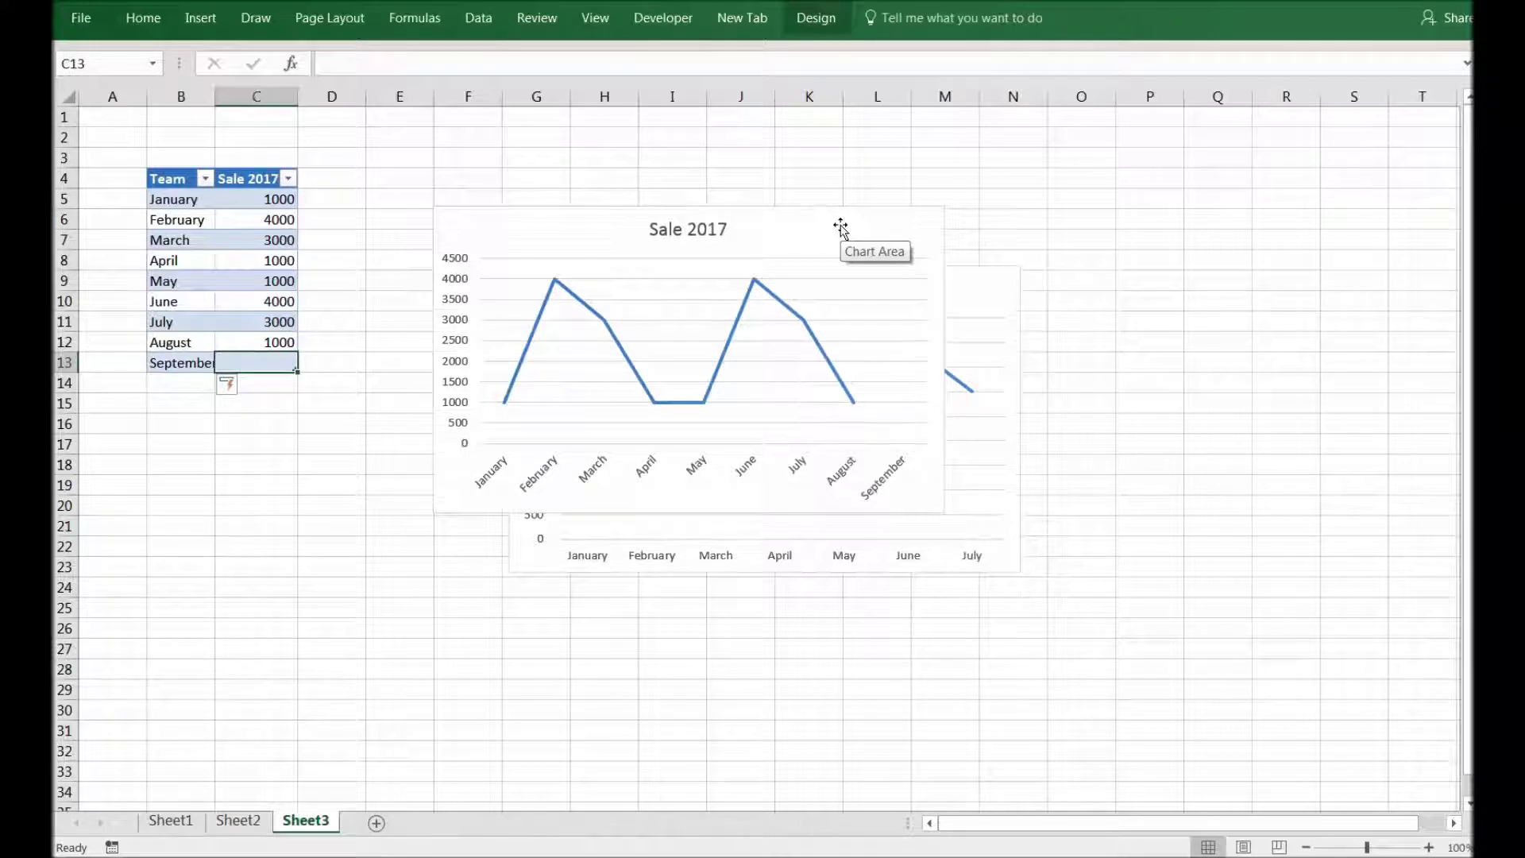
{"action": "type", "text": "2000"}
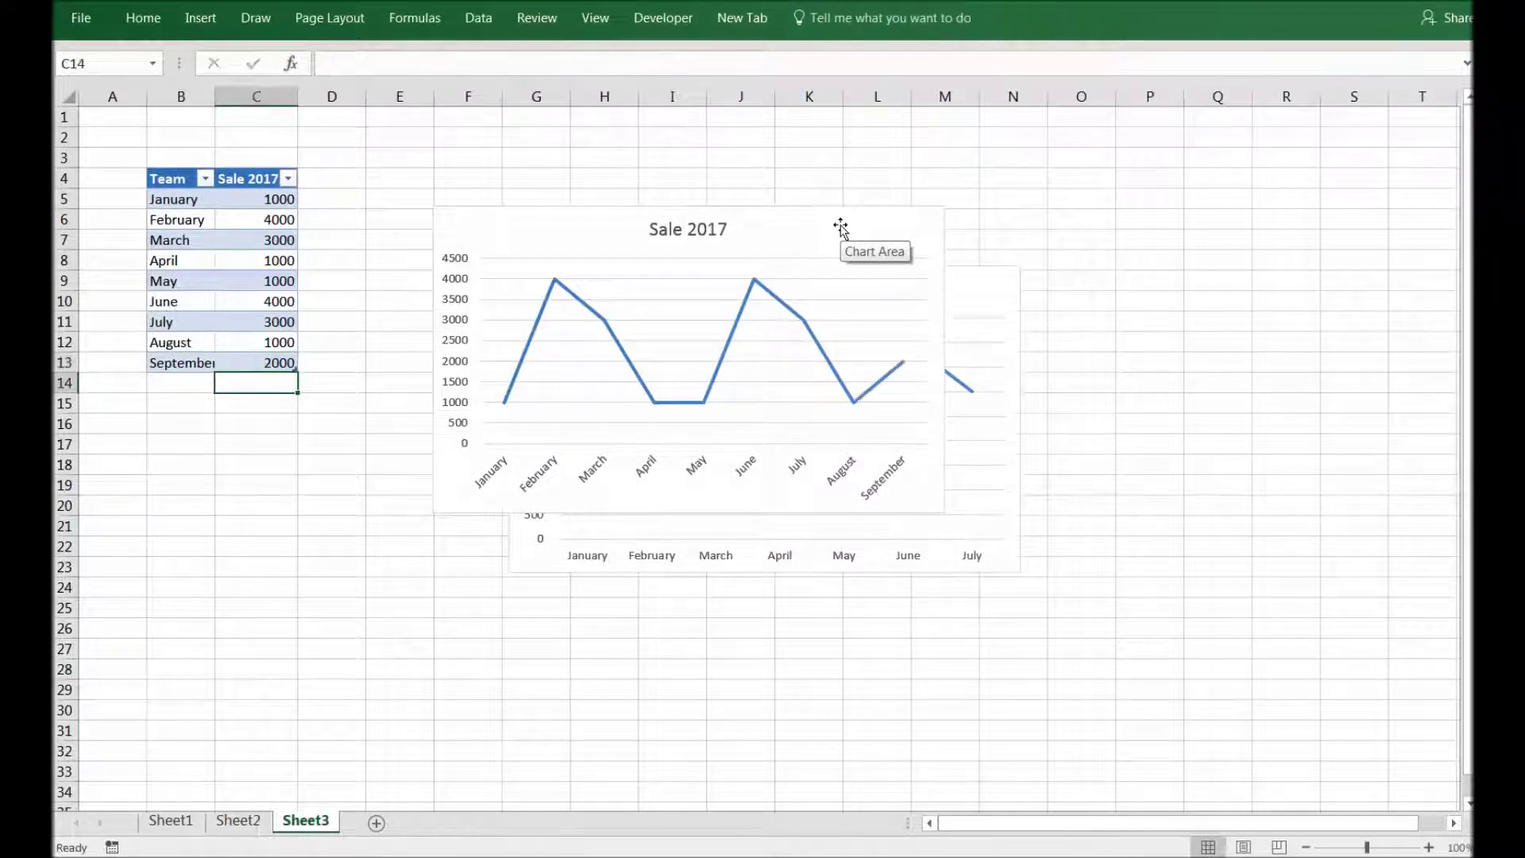
Enlarge the new chart so its month labels lie horizontally
{"action": "left_click", "coordinate": [879, 290]}
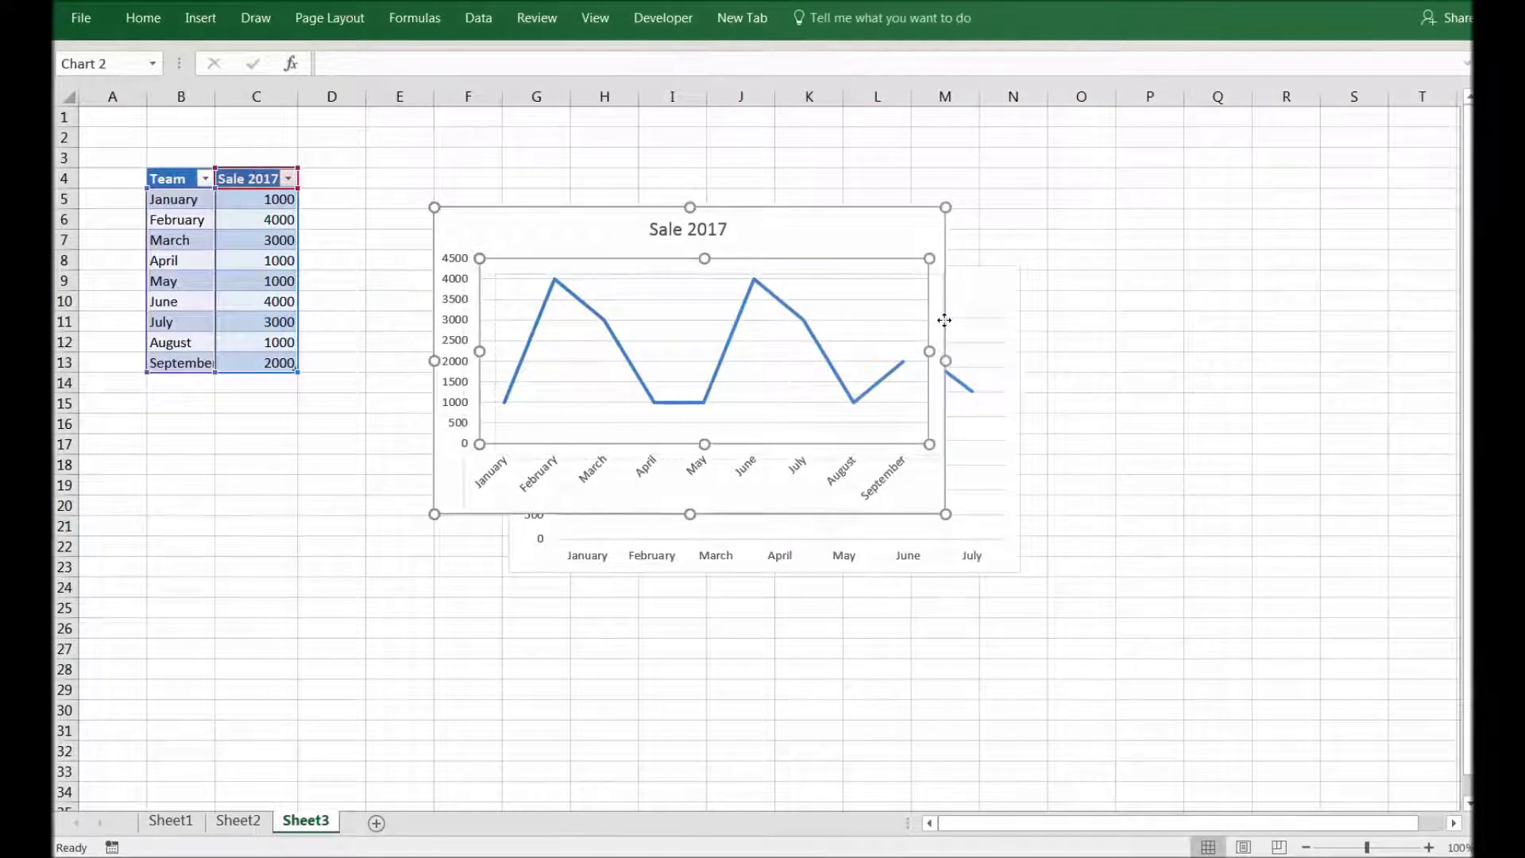
{"action": "left_click", "coordinate": [941, 234]}
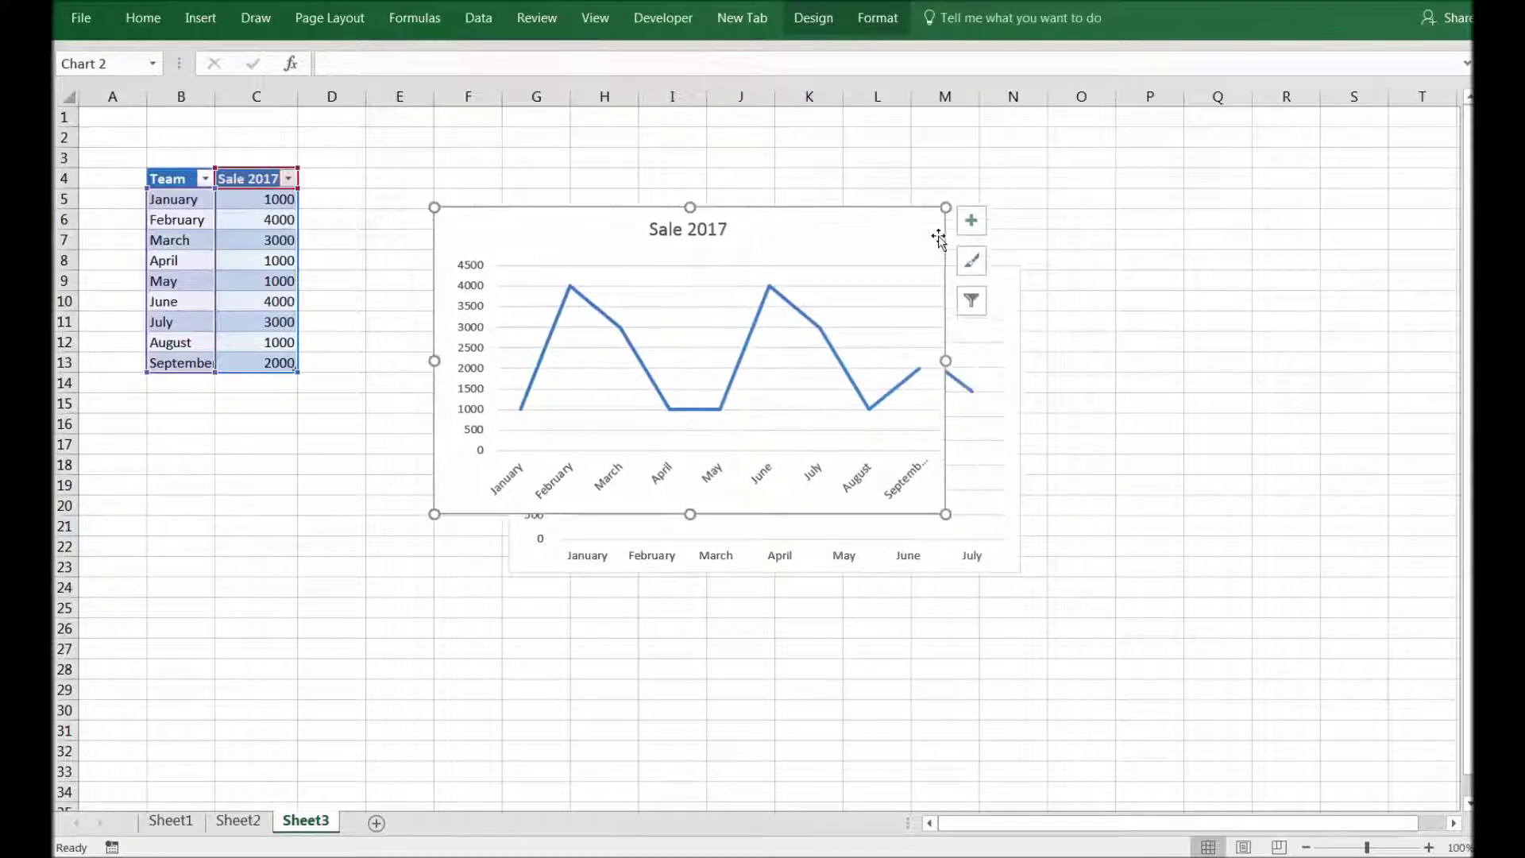
{"action": "left_click_drag", "start_coordinate": [946, 514], "coordinate": [1038, 563]}
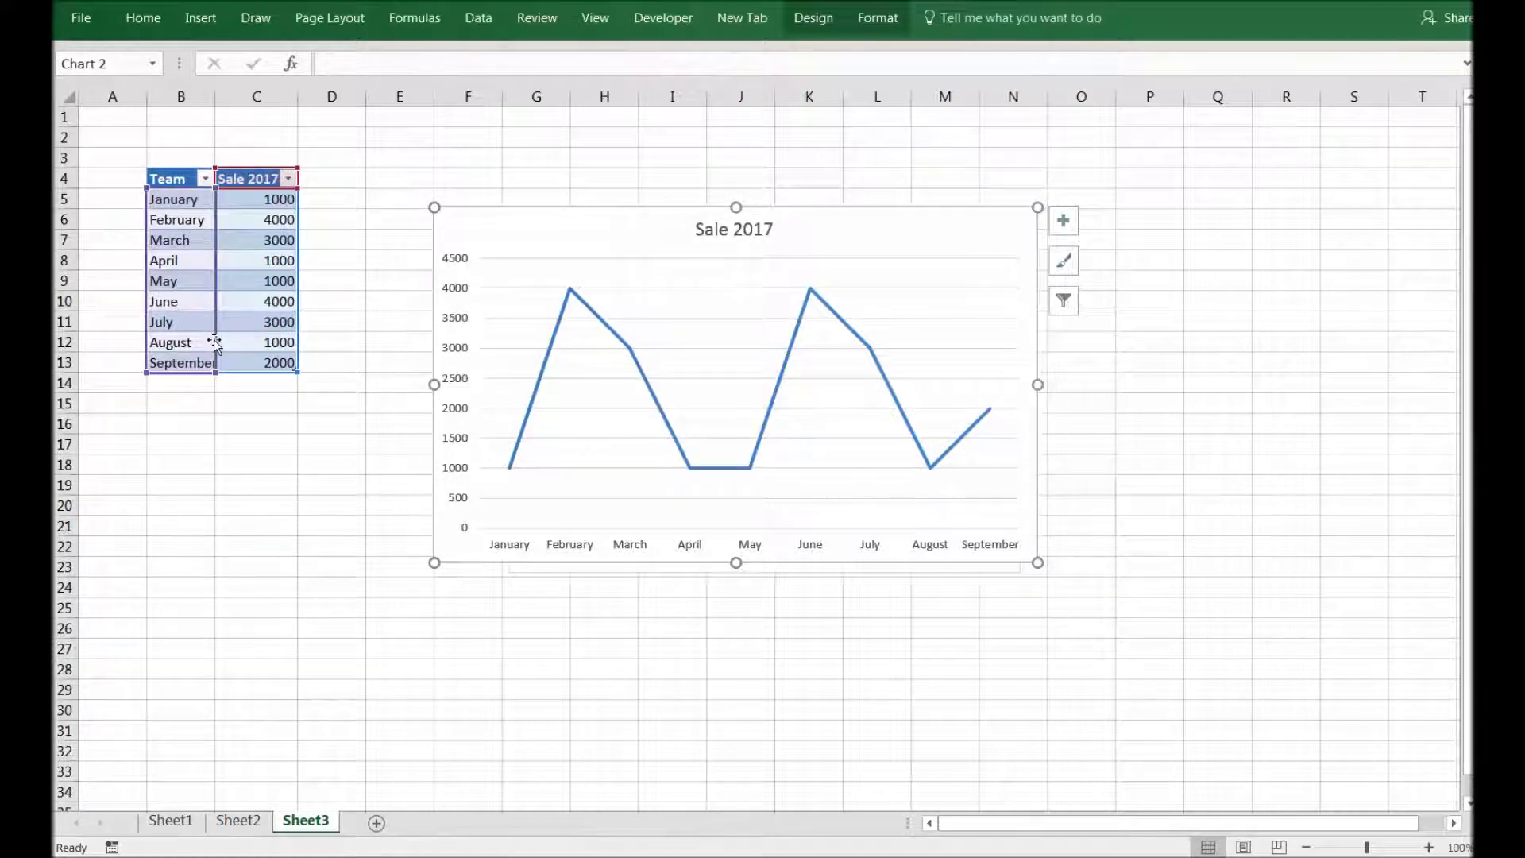
{"action": "left_click", "coordinate": [188, 390]}
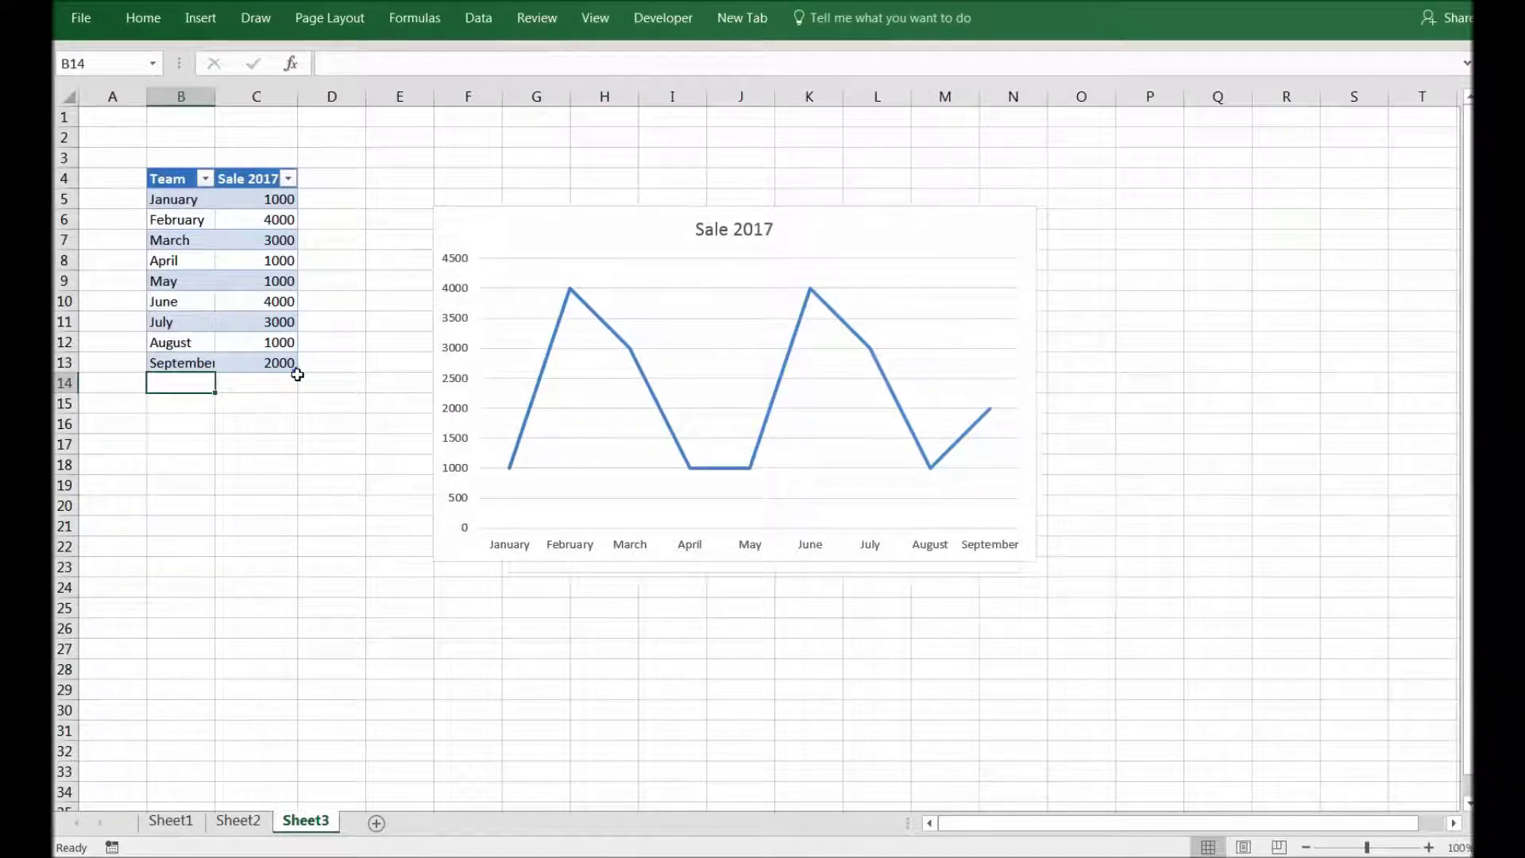
Enter October with 3000 and November with 2000 as new rows in the table
{"action": "type", "text": "October"}
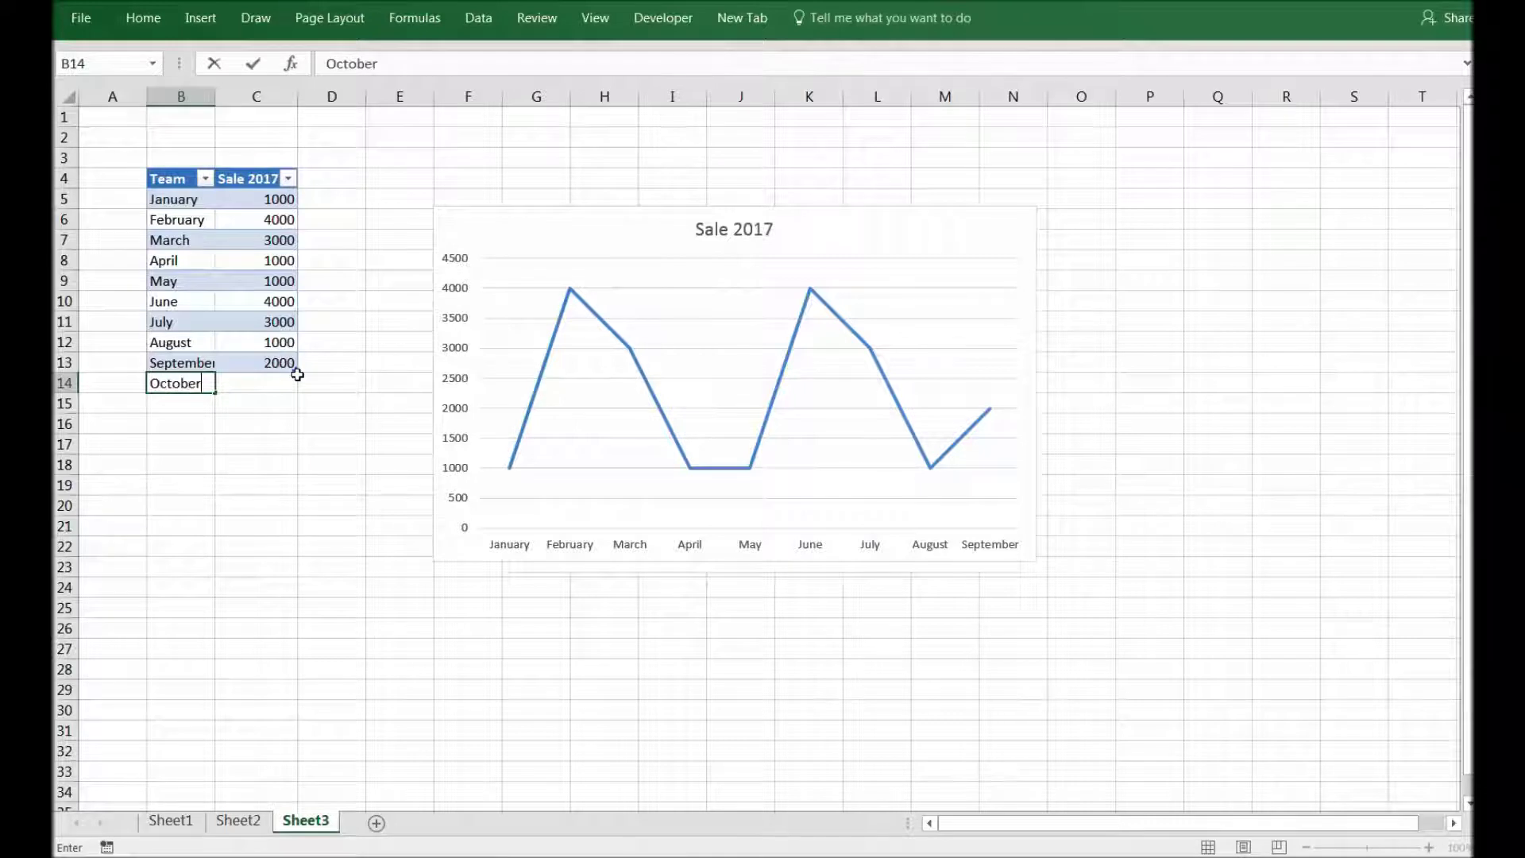
{"action": "key", "text": "Tab"}
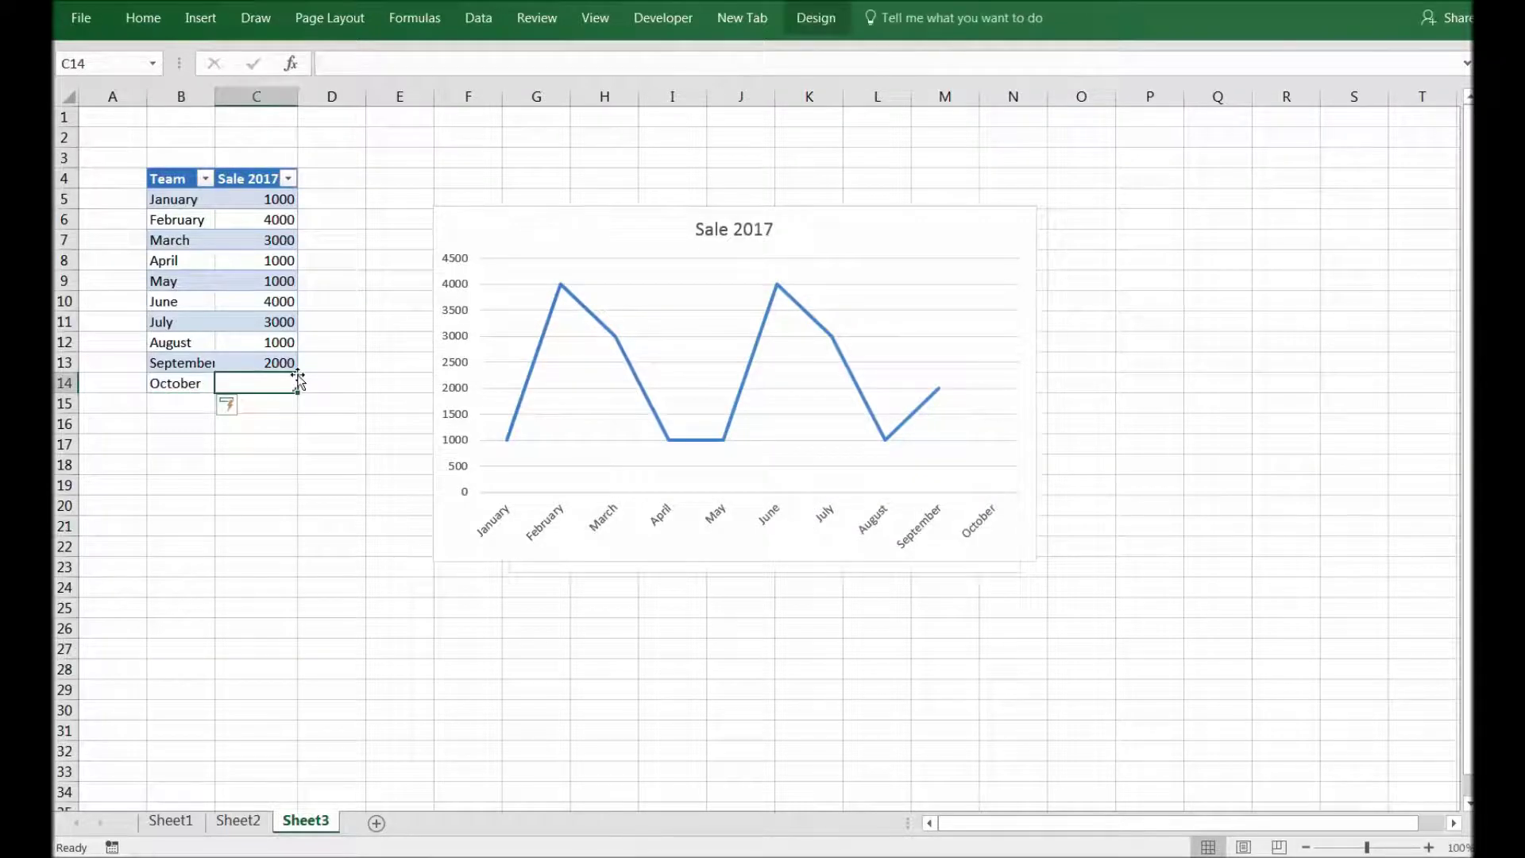
{"action": "type", "text": "3000"}
{"action": "key", "text": "Return"}
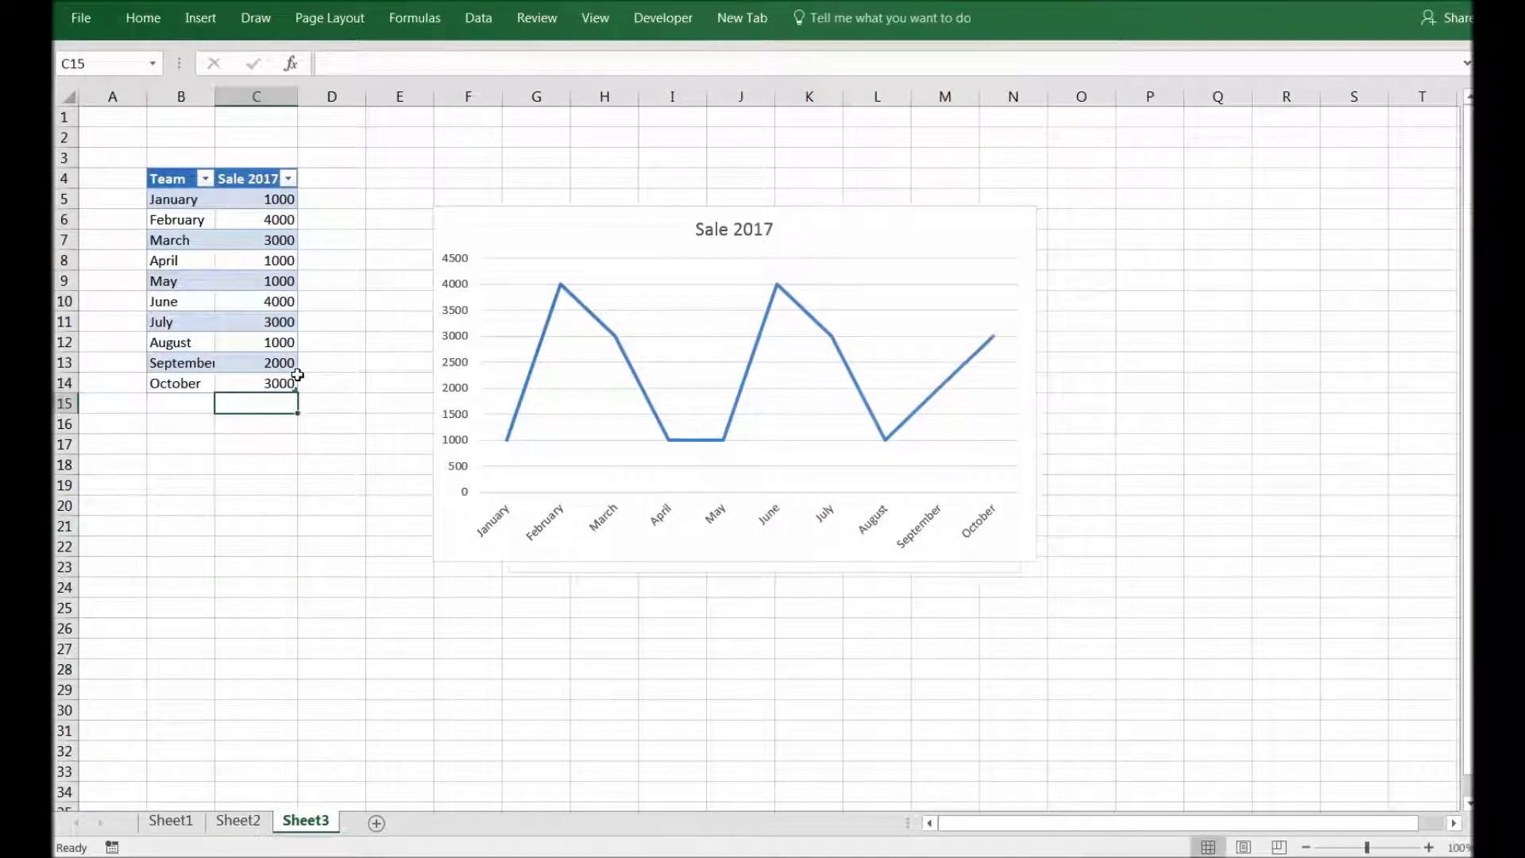
{"action": "key", "text": "Left"}
{"action": "type", "text": "Nob"}
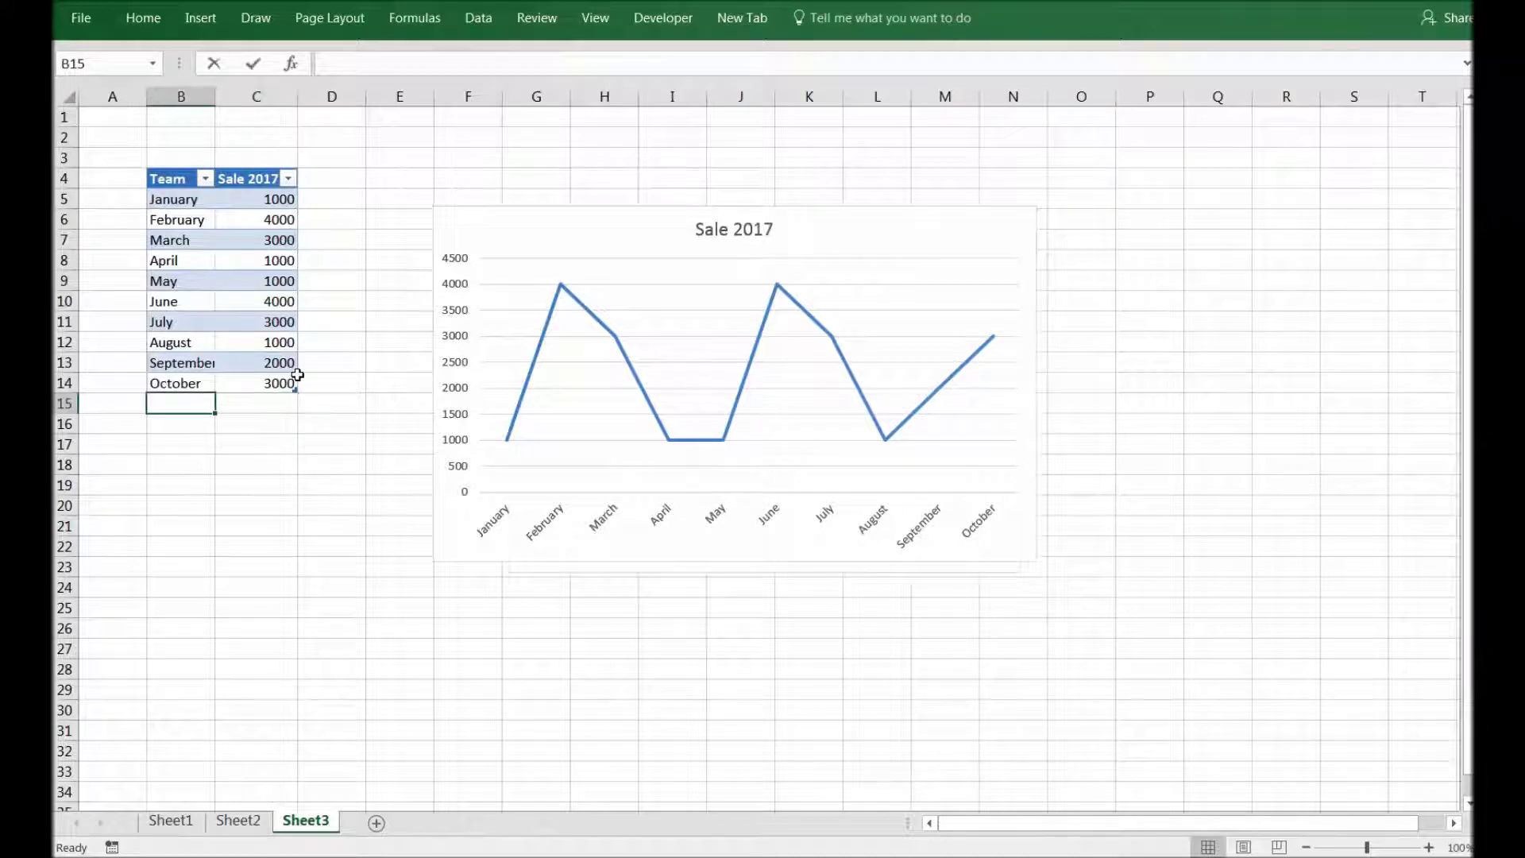
{"action": "key", "text": "BackSpace"}
{"action": "type", "text": "vember"}
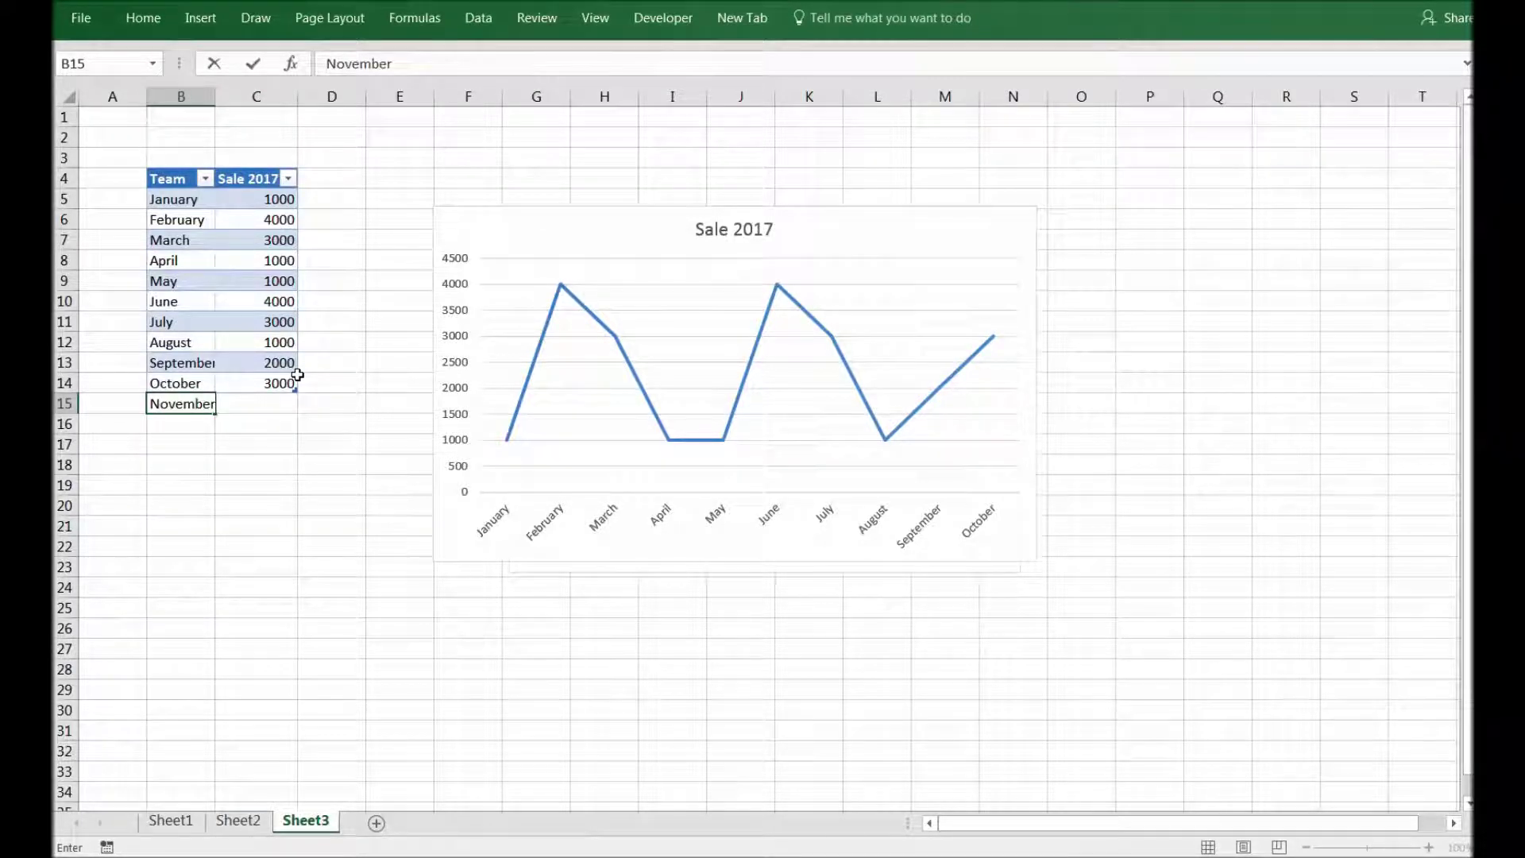
{"action": "key", "text": "ctrl+Return"}
{"action": "key", "text": "Right"}
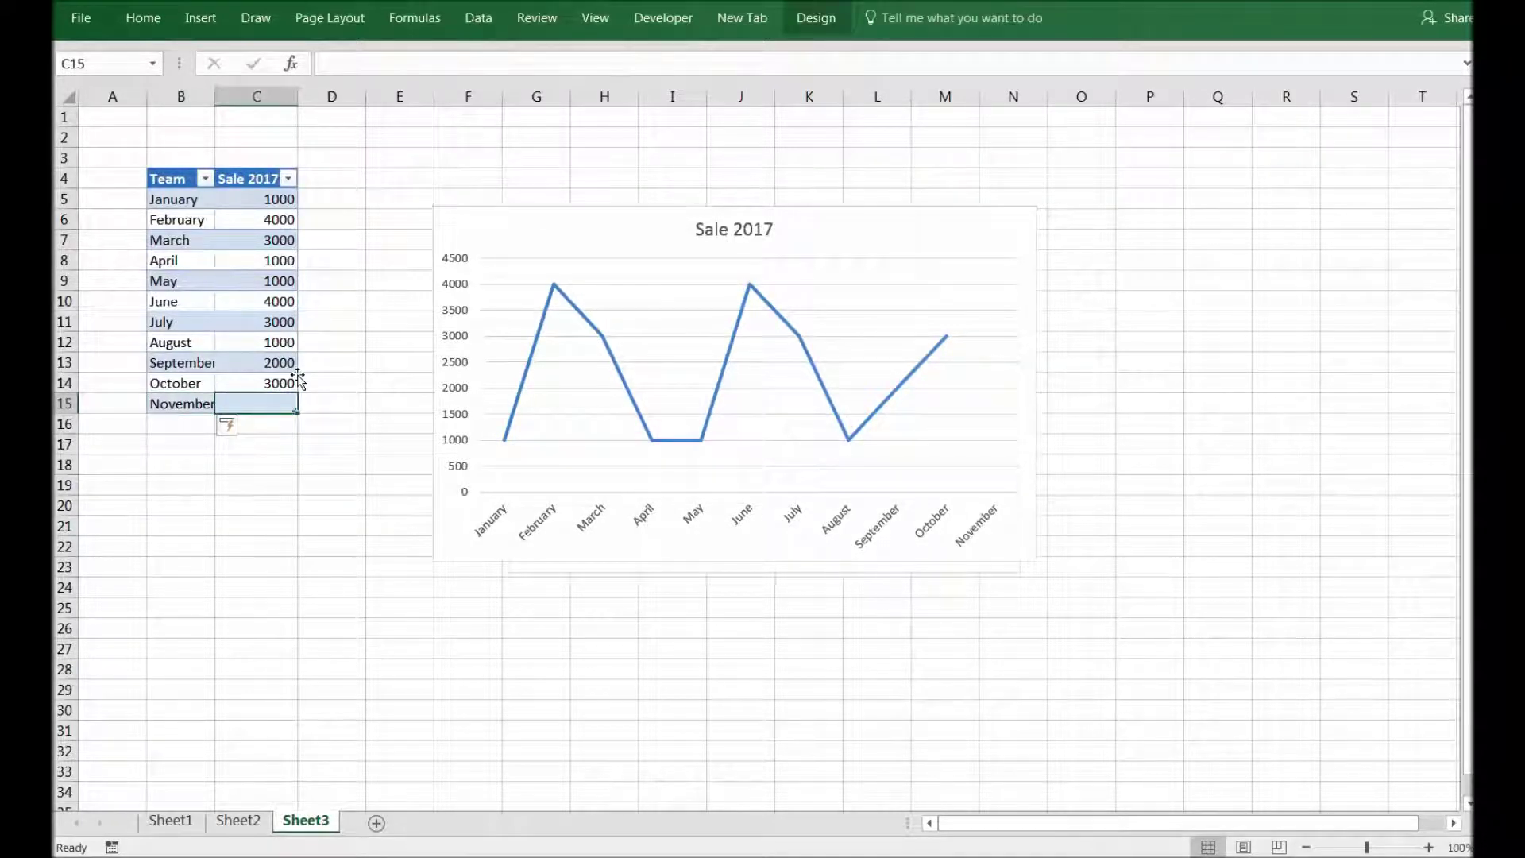
{"action": "type", "text": "2000"}
{"action": "key", "text": "Return"}
Add December with 4000 sales as the table's final row
{"action": "key", "text": "Left"}
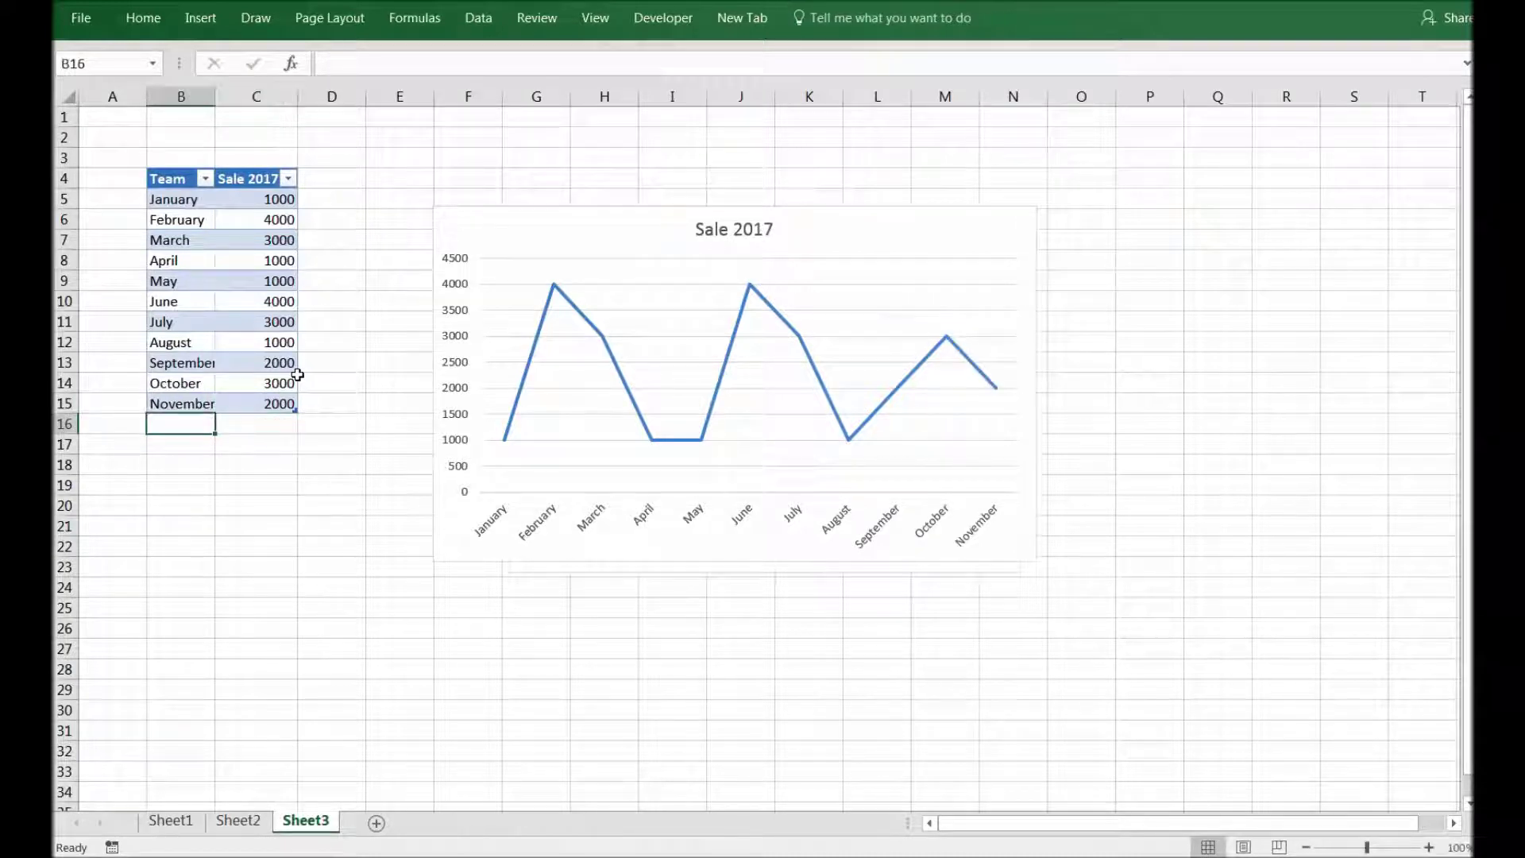
{"action": "type", "text": "December"}
{"action": "key", "text": "Return"}
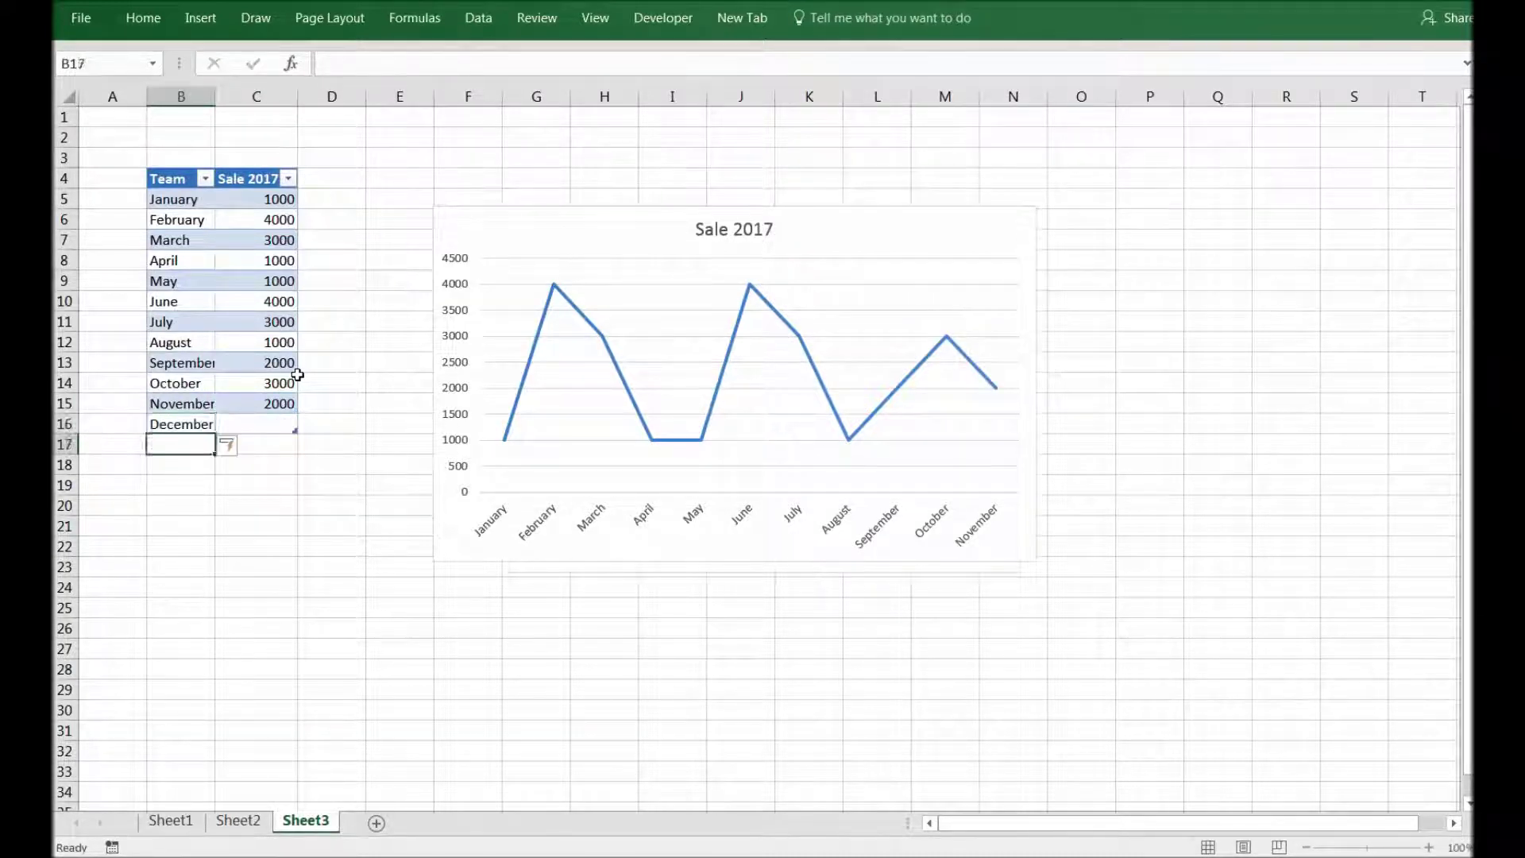
{"action": "key", "text": "Up"}
{"action": "key", "text": "Right"}
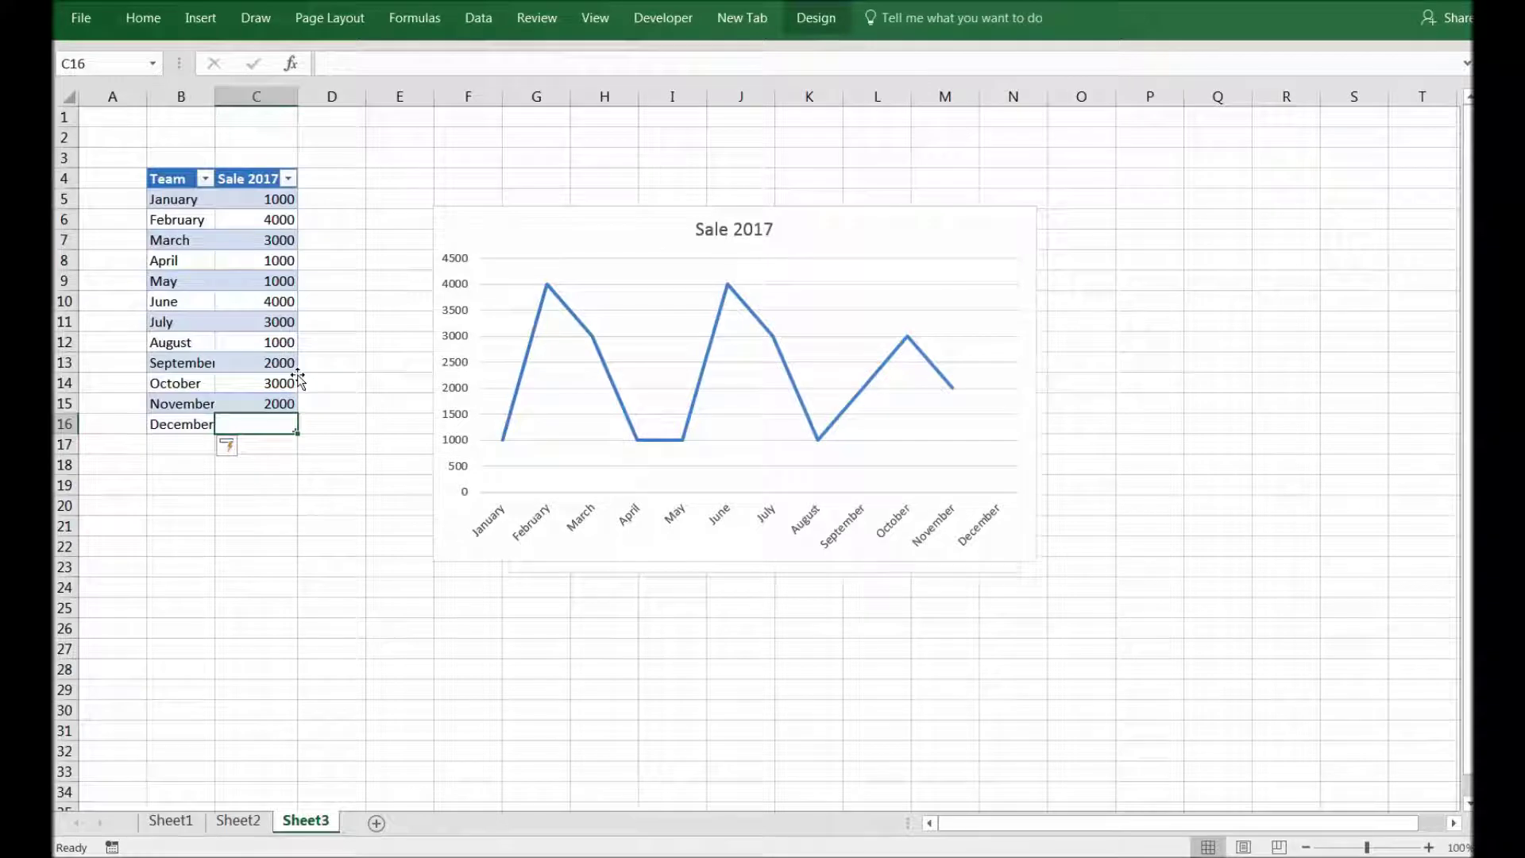
{"action": "type", "text": "4000"}
{"action": "key", "text": "Return"}
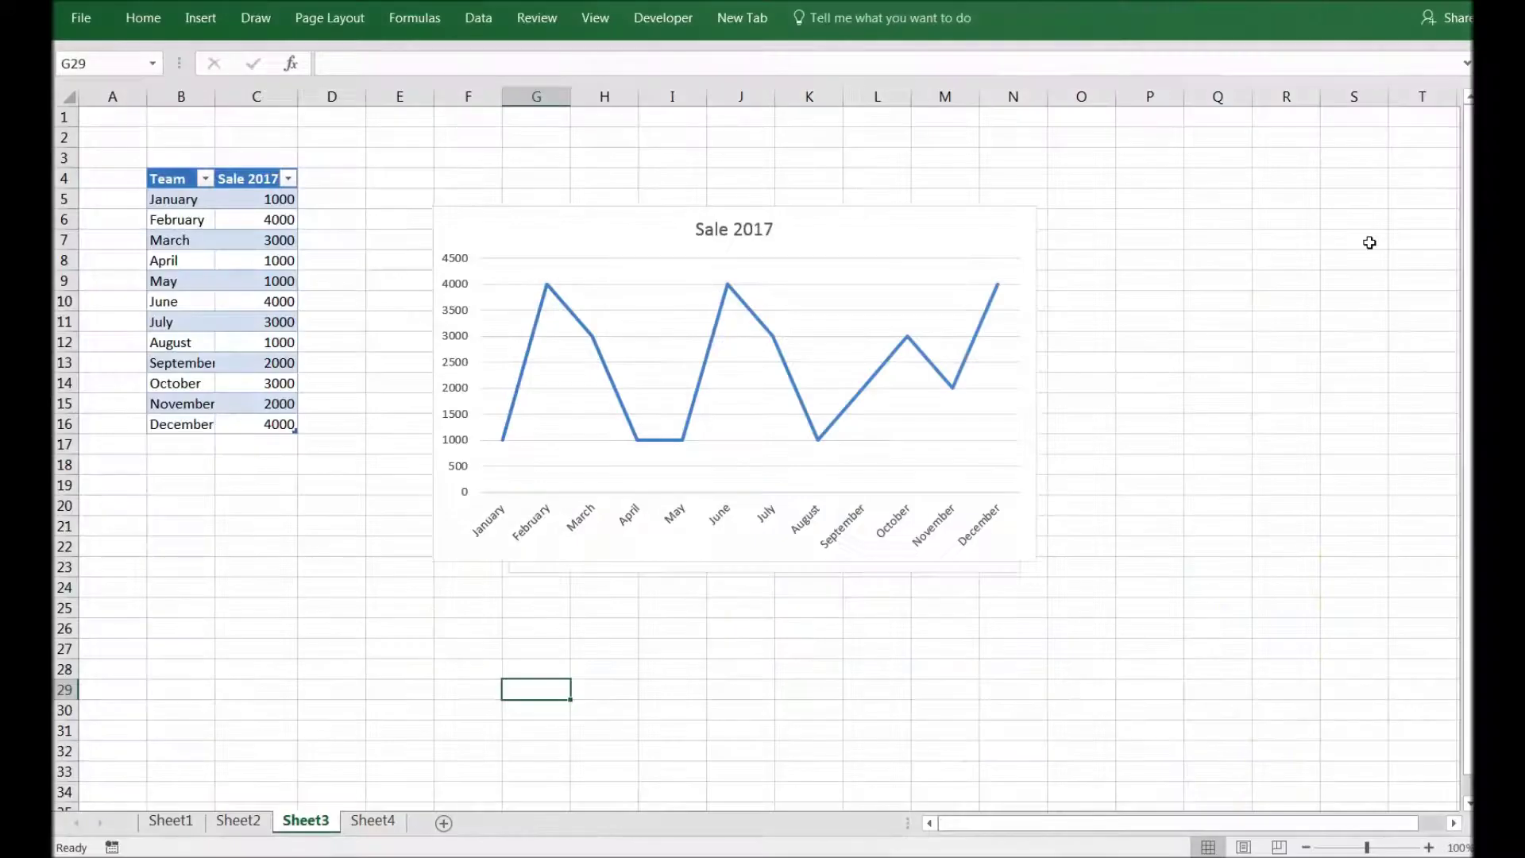
Switch to Sheet4 to view its two monthly sales tables and Sale 2017 chart
{"action": "left_click", "coordinate": [375, 822]}
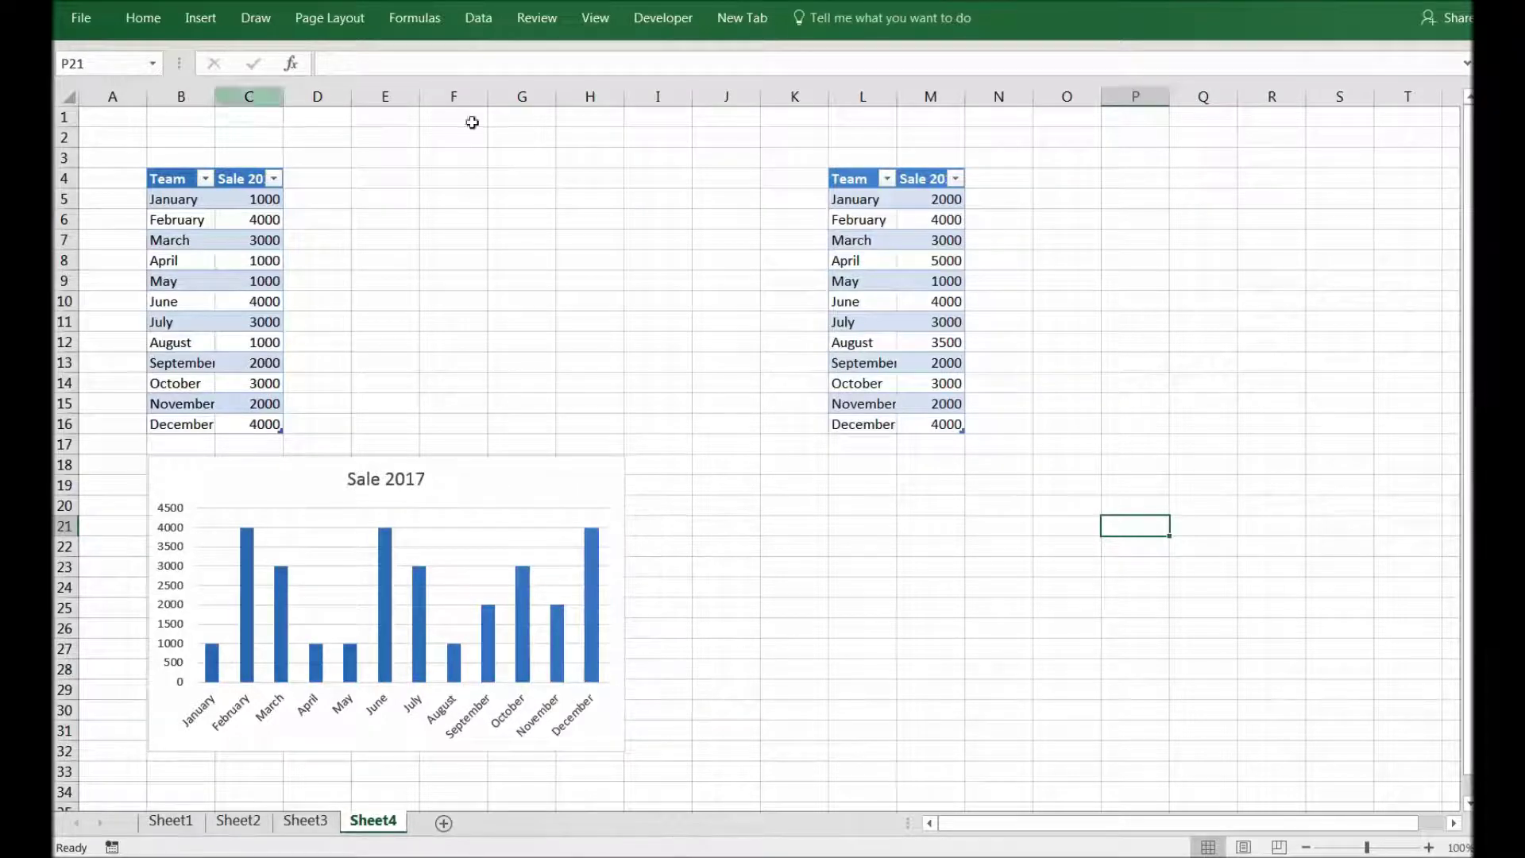
Widen columns C and M to fit the sales headers, then insert a line chart of the 2018 table
{"action": "double_click", "coordinate": [283, 96]}
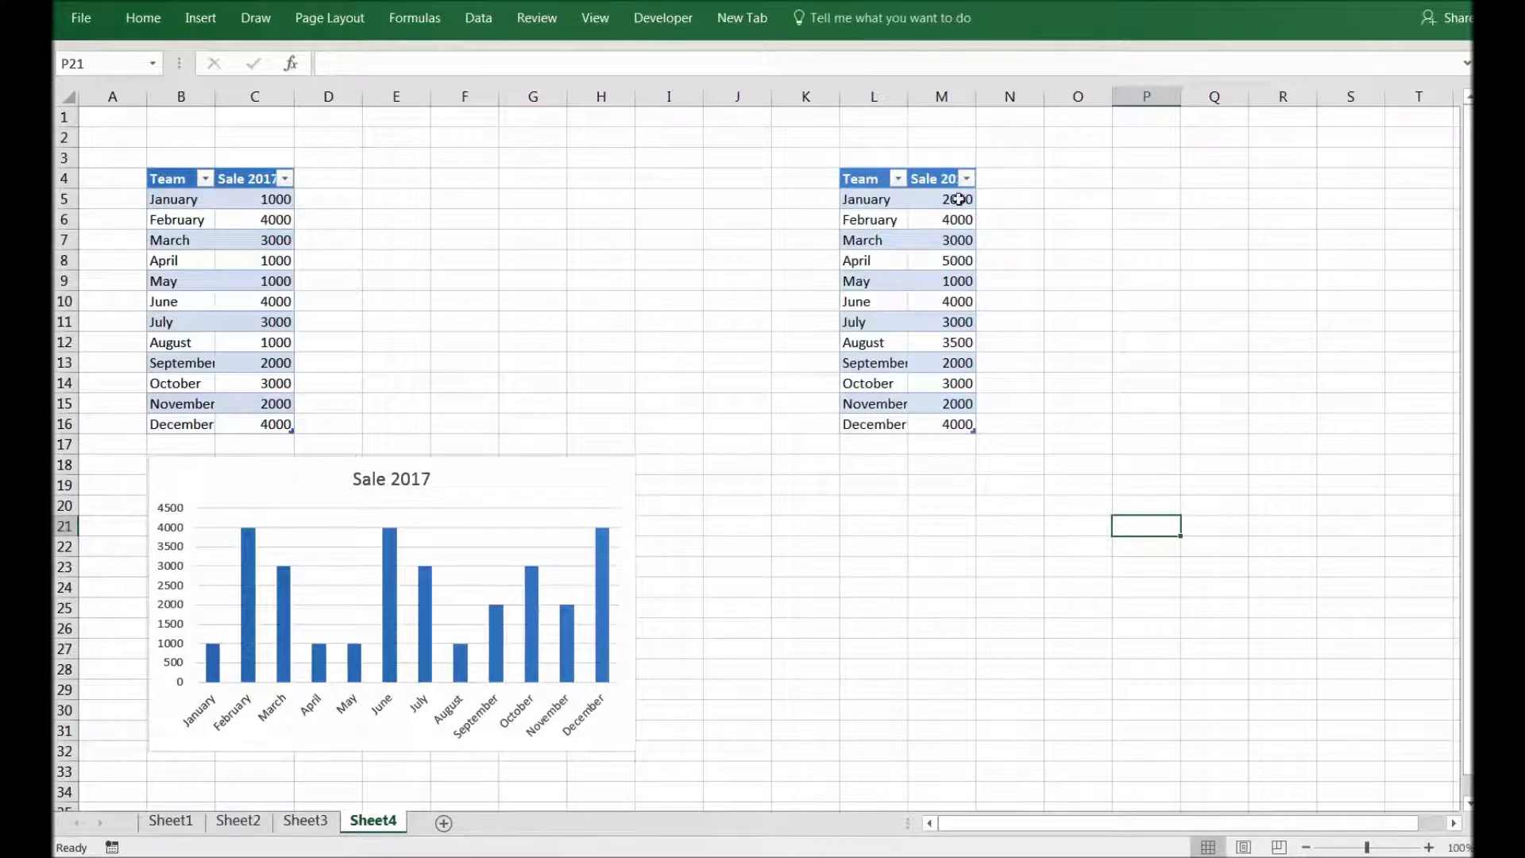
{"action": "left_click_drag", "start_coordinate": [975, 96], "coordinate": [990, 97]}
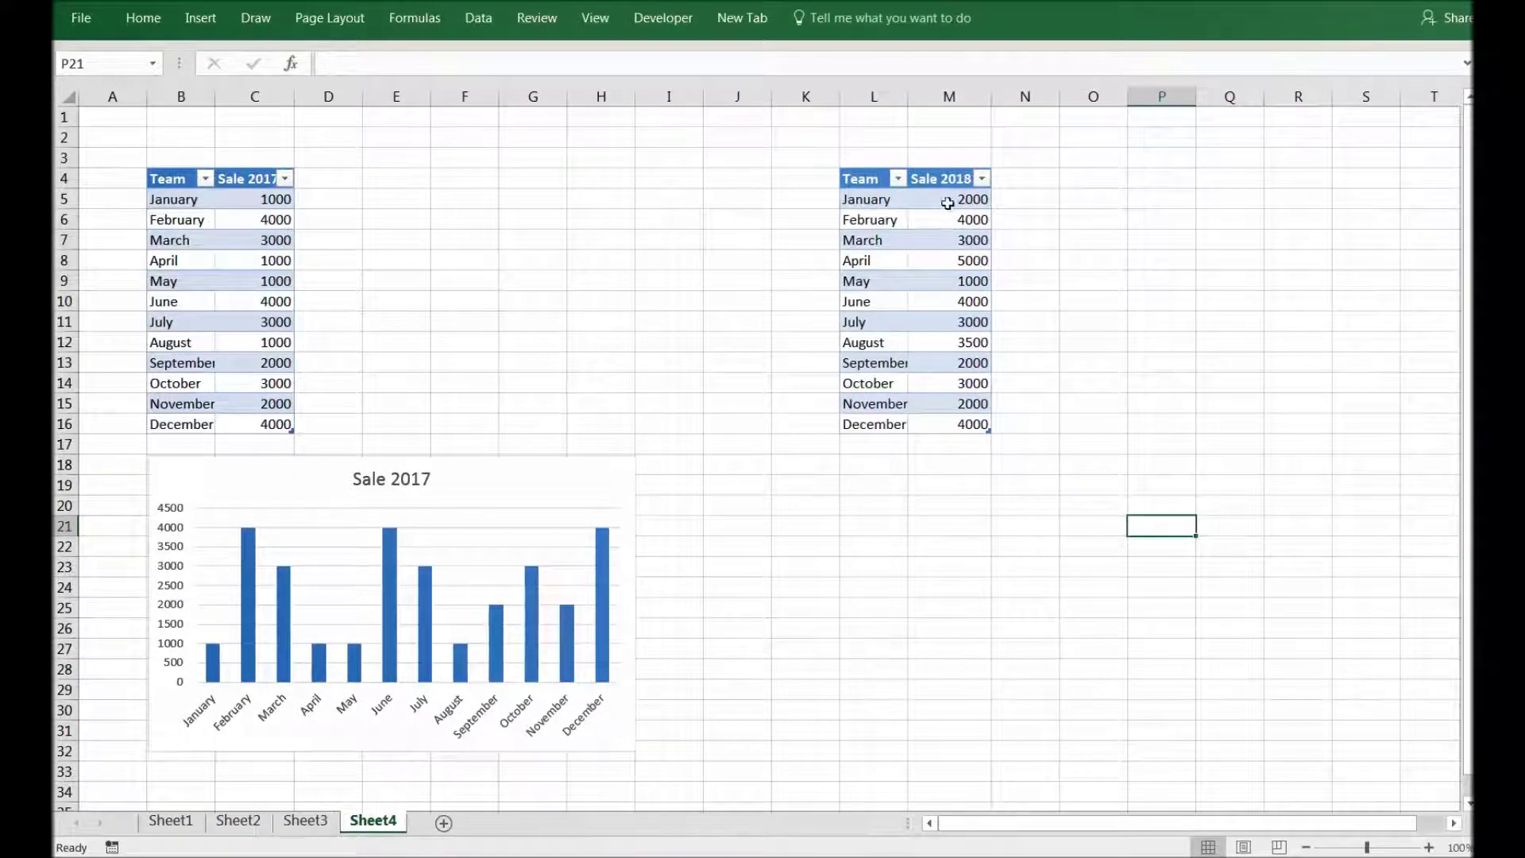
{"action": "left_click_drag", "start_coordinate": [976, 430], "coordinate": [867, 184]}
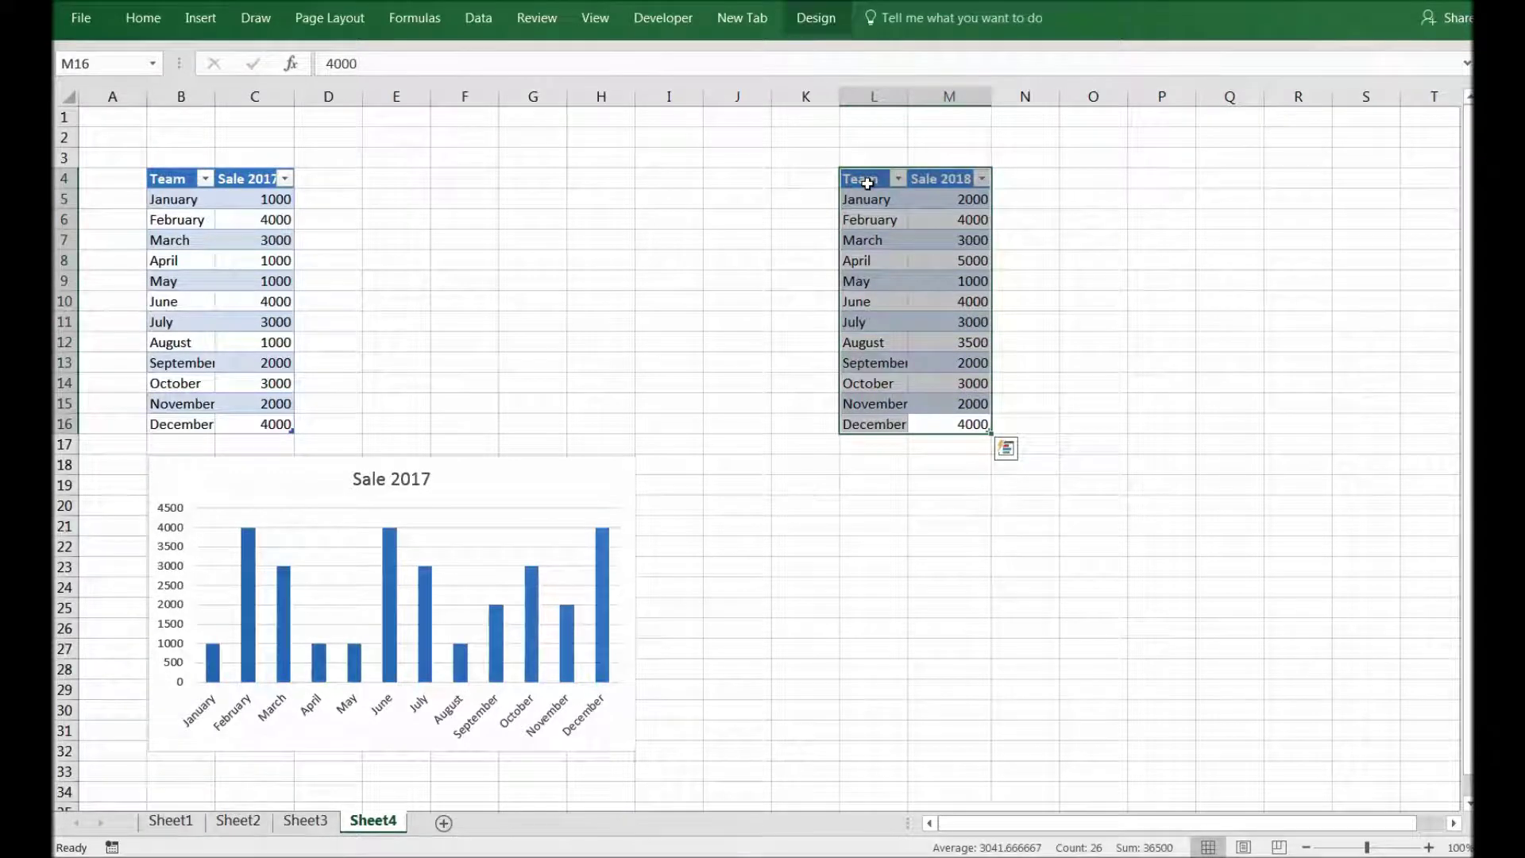
{"action": "key", "text": "alt"}
{"action": "key", "text": "n"}
{"action": "key", "text": "n"}
{"action": "key", "text": "1"}
{"action": "key", "text": "Return"}
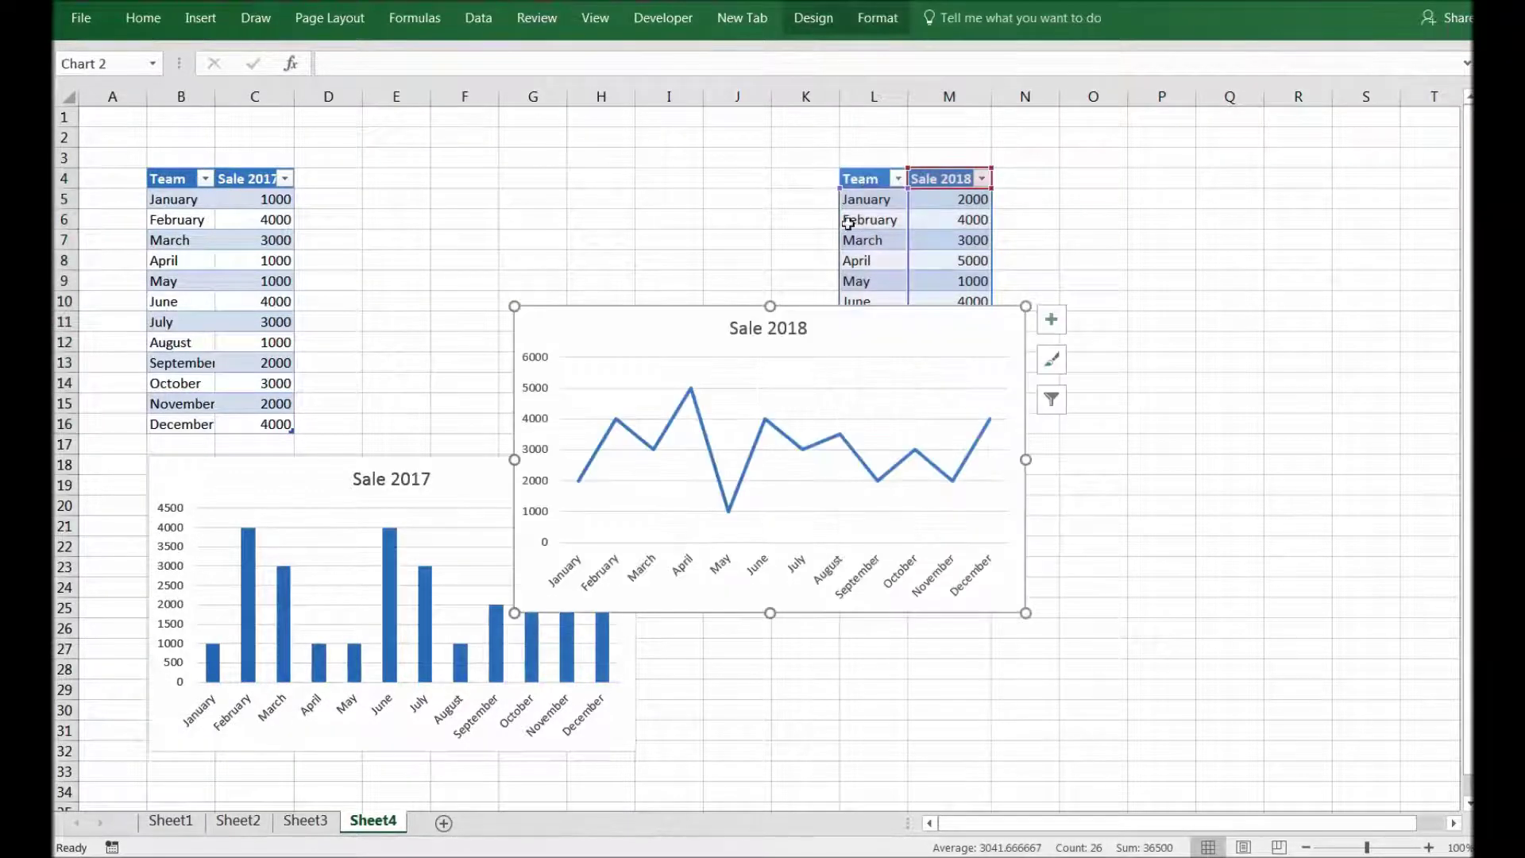
Move the Sale 2018 line chart below its table, then select the Sale 2017 and Sale 2018 charts
{"action": "left_click_drag", "start_coordinate": [840, 308], "coordinate": [1167, 452]}
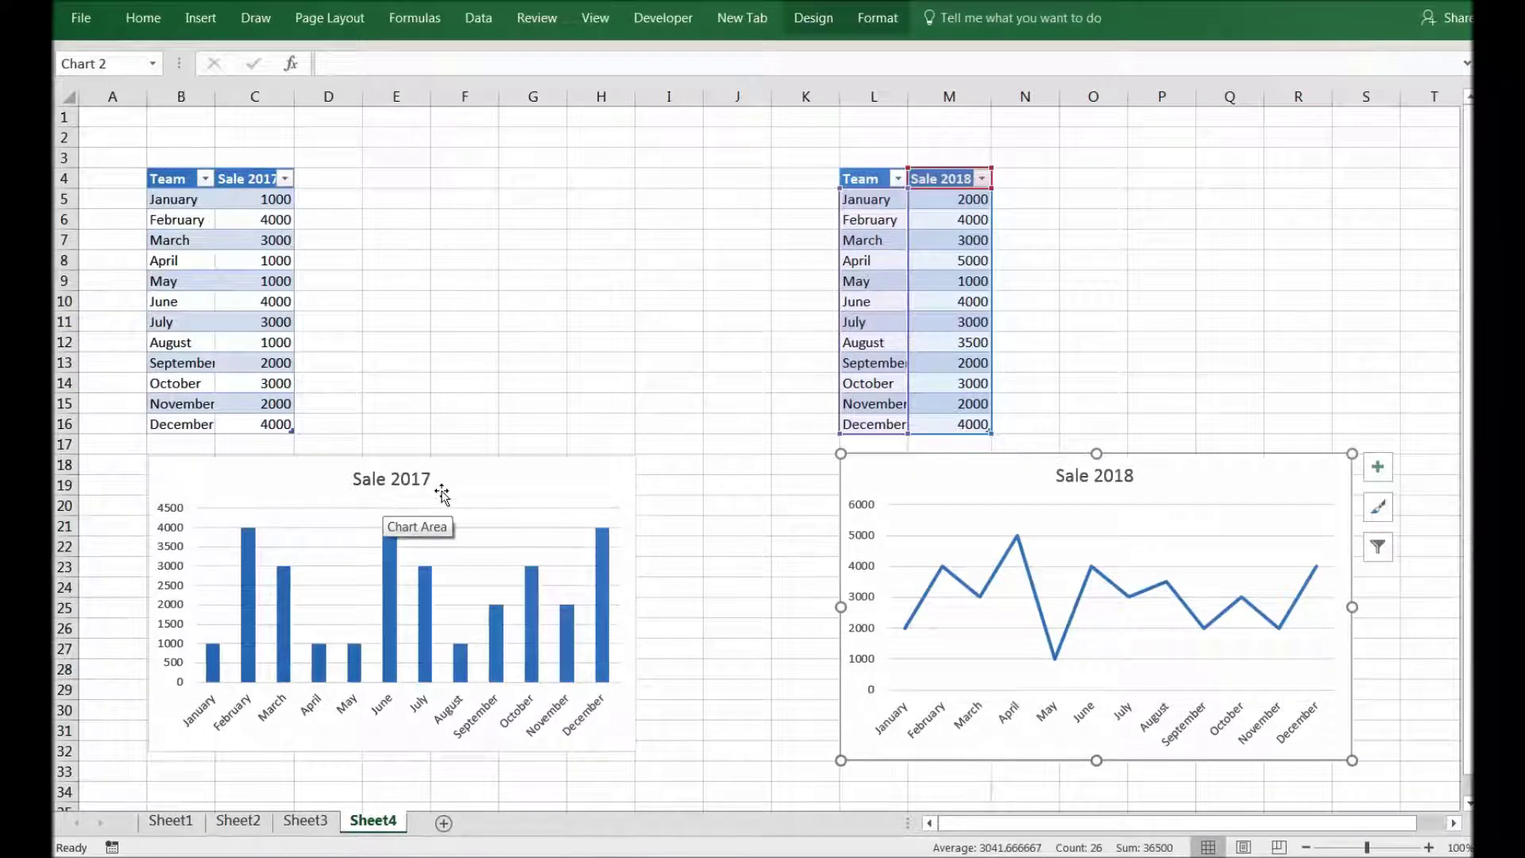
{"action": "left_click", "coordinate": [502, 456]}
{"action": "left_click", "coordinate": [504, 483]}
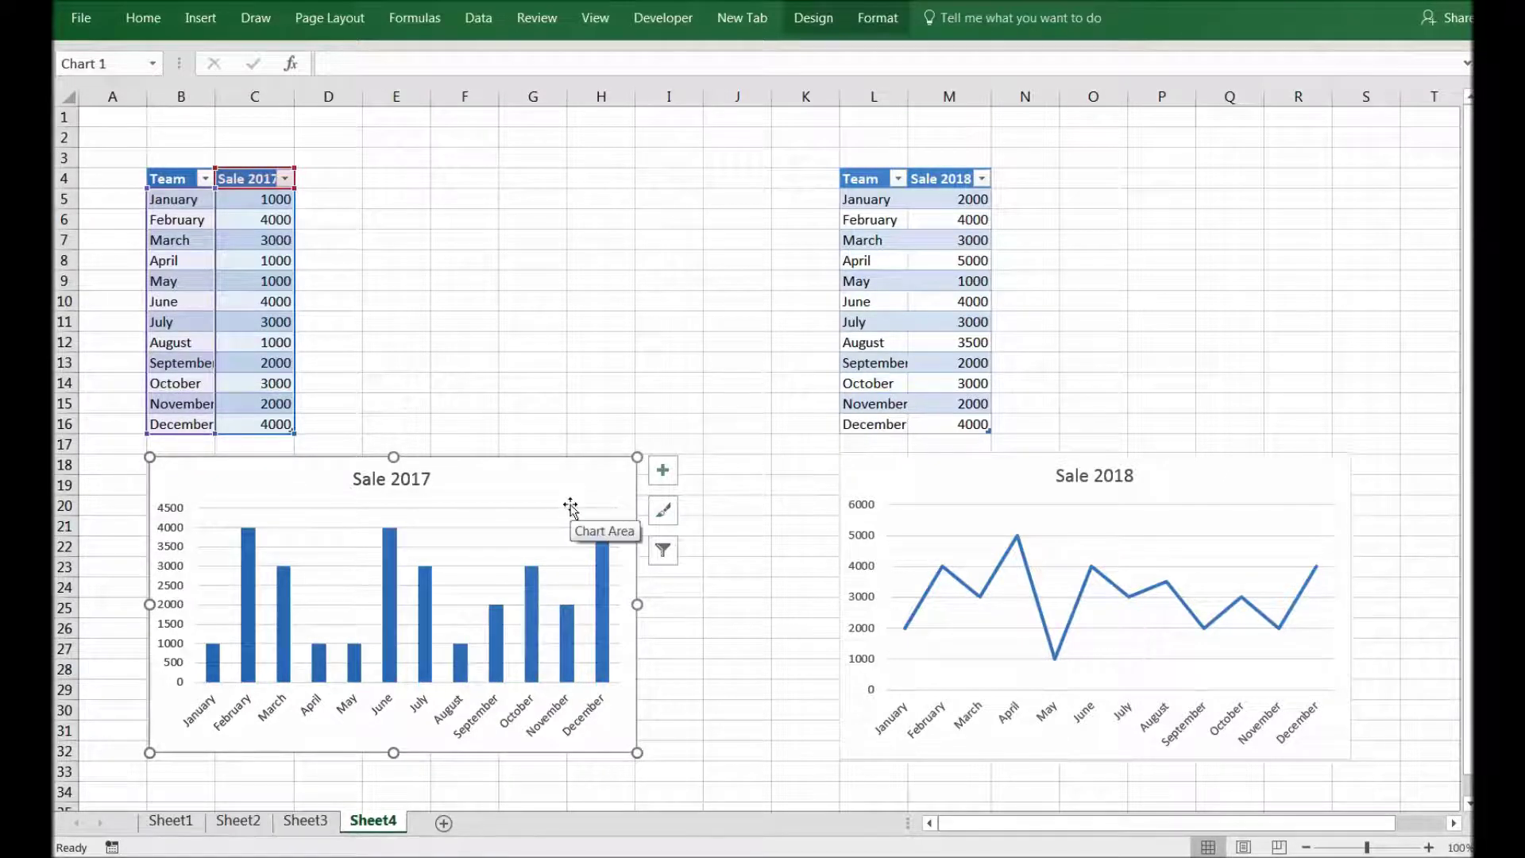
{"action": "left_click", "coordinate": [876, 483]}
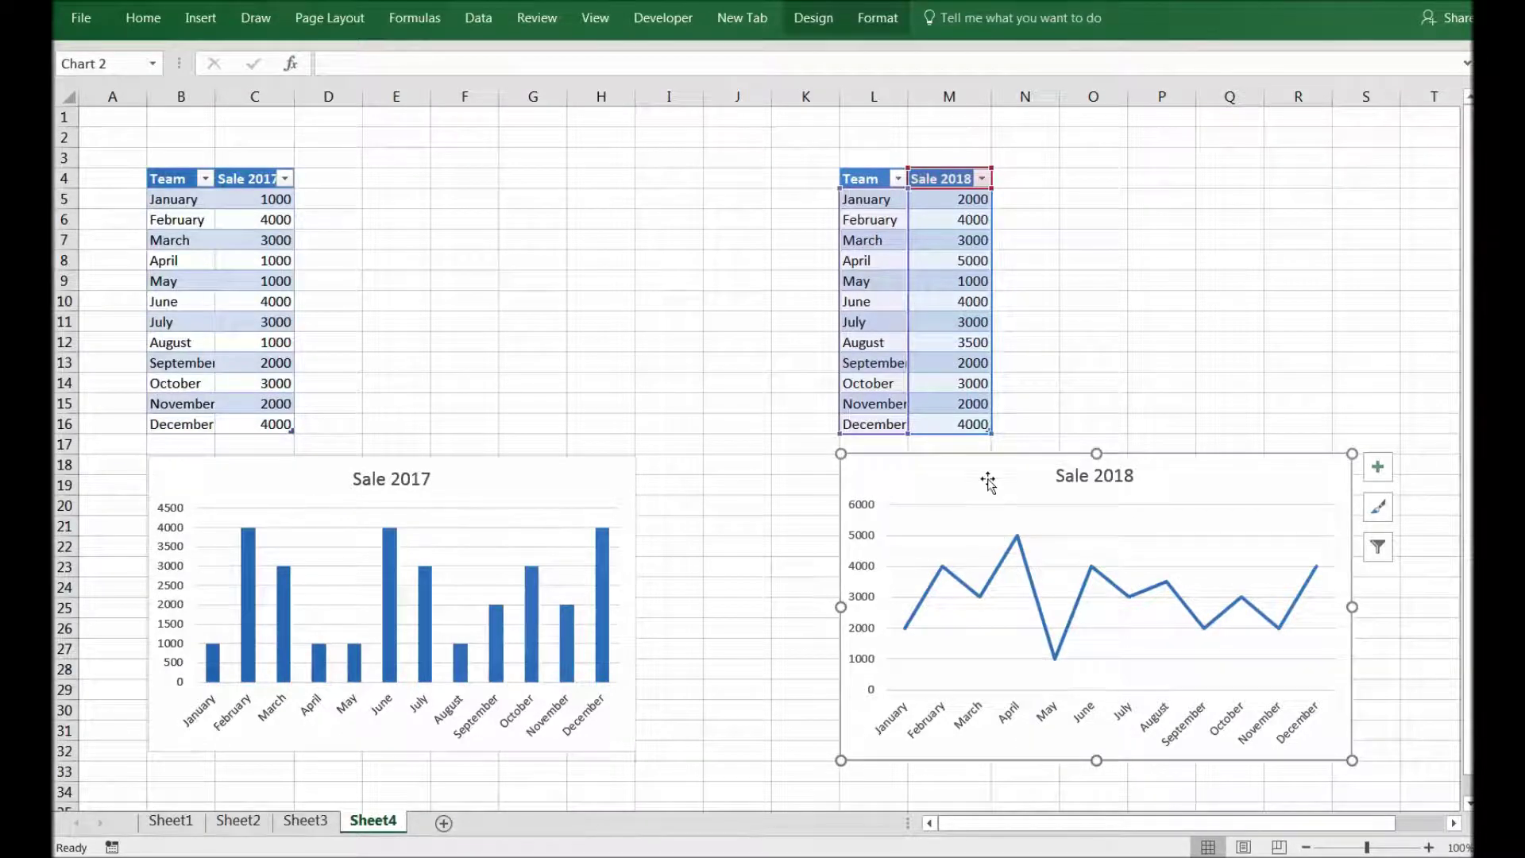
Paste Special only the Sale 2017 chart's formats onto the Sale 2018 chart
{"action": "left_click", "coordinate": [135, 30]}
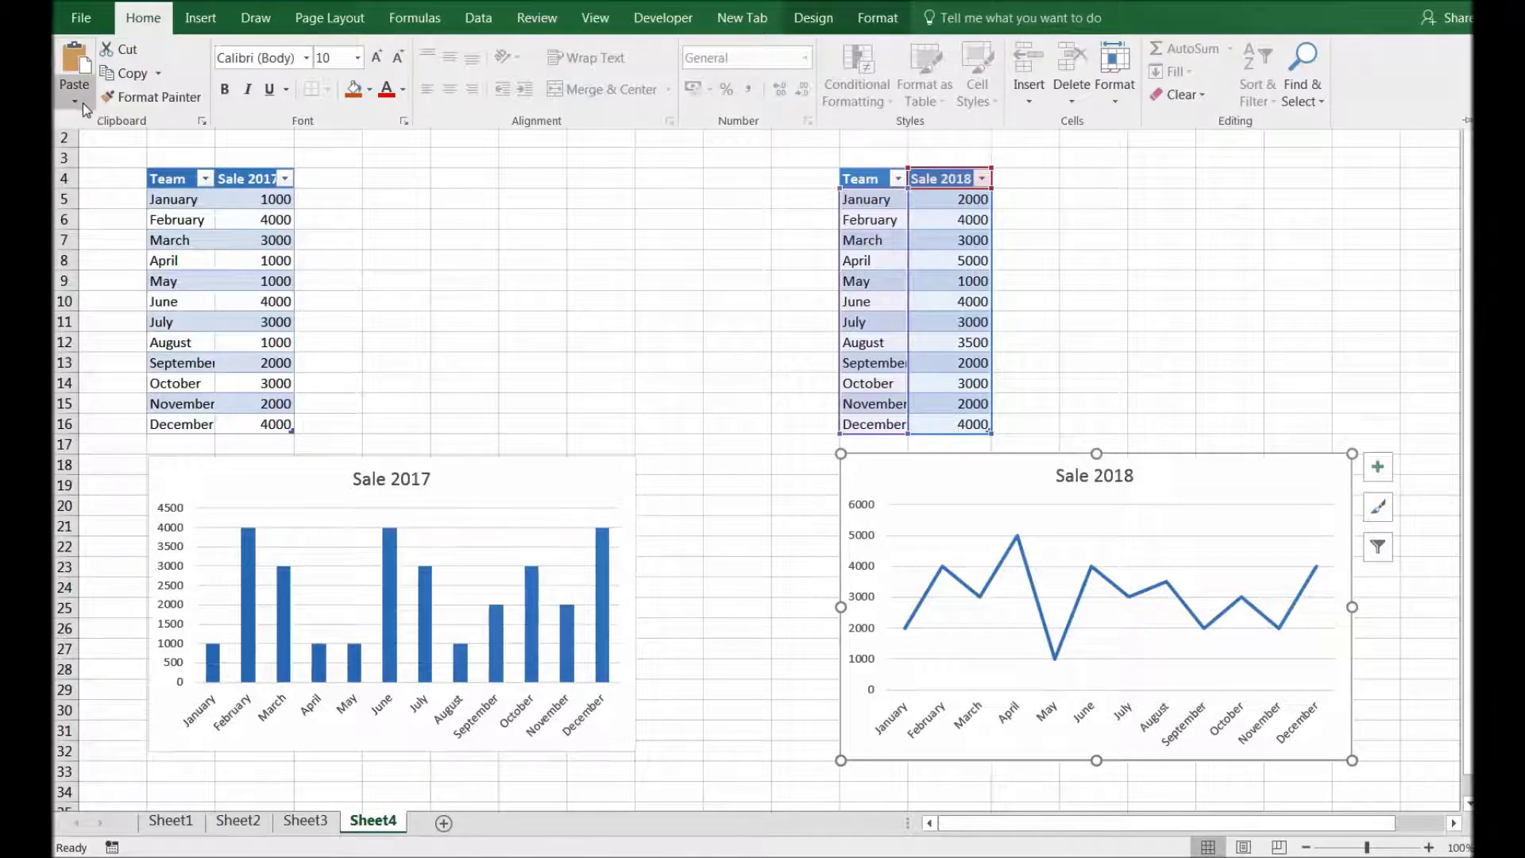
{"action": "left_click", "coordinate": [83, 103]}
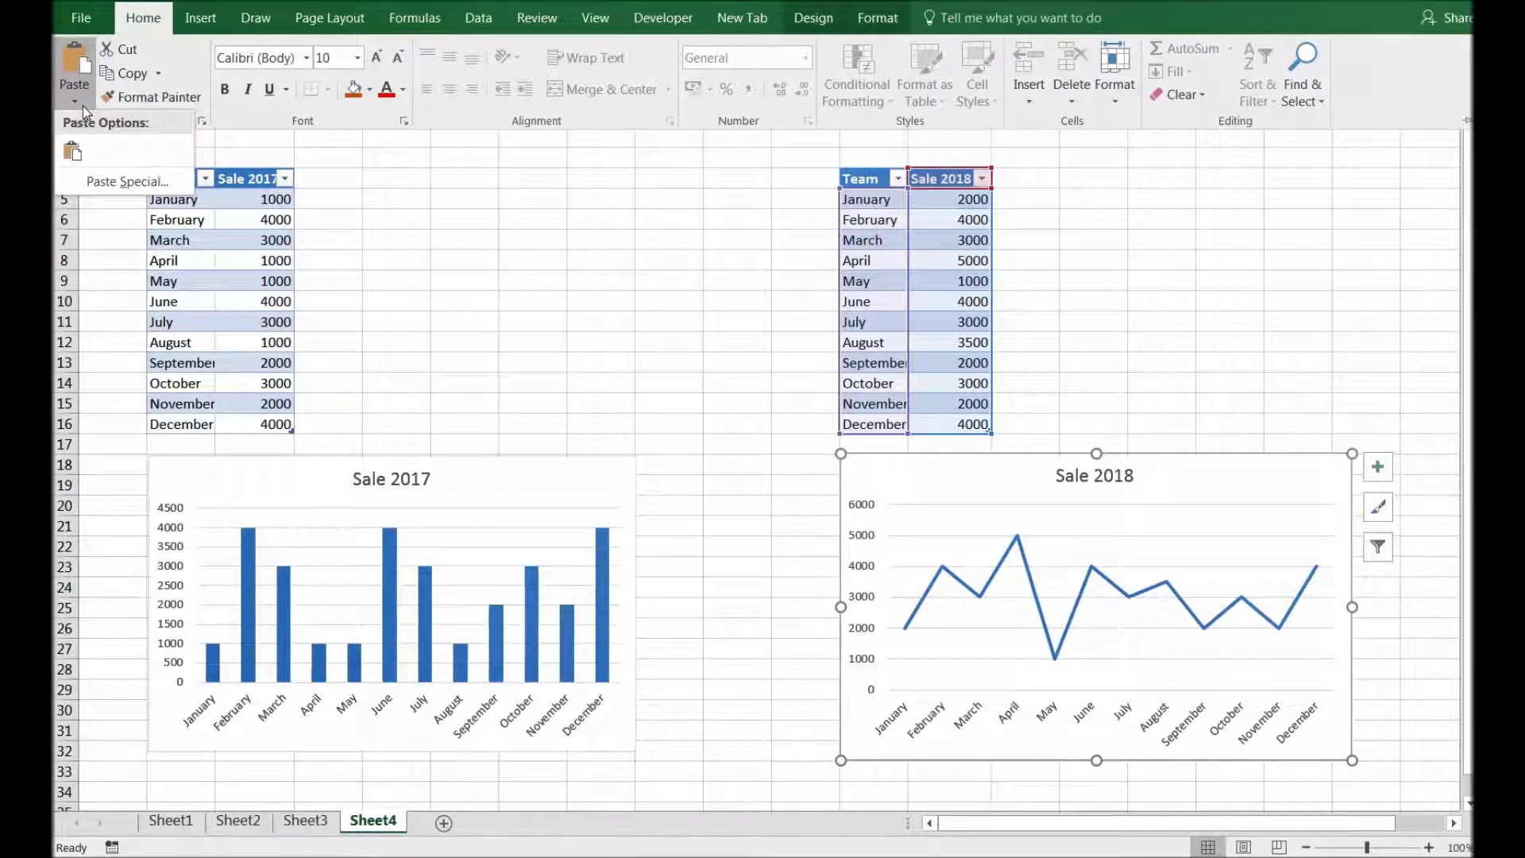
{"action": "left_click", "coordinate": [153, 188]}
{"action": "left_click_drag", "start_coordinate": [707, 253], "coordinate": [962, 393]}
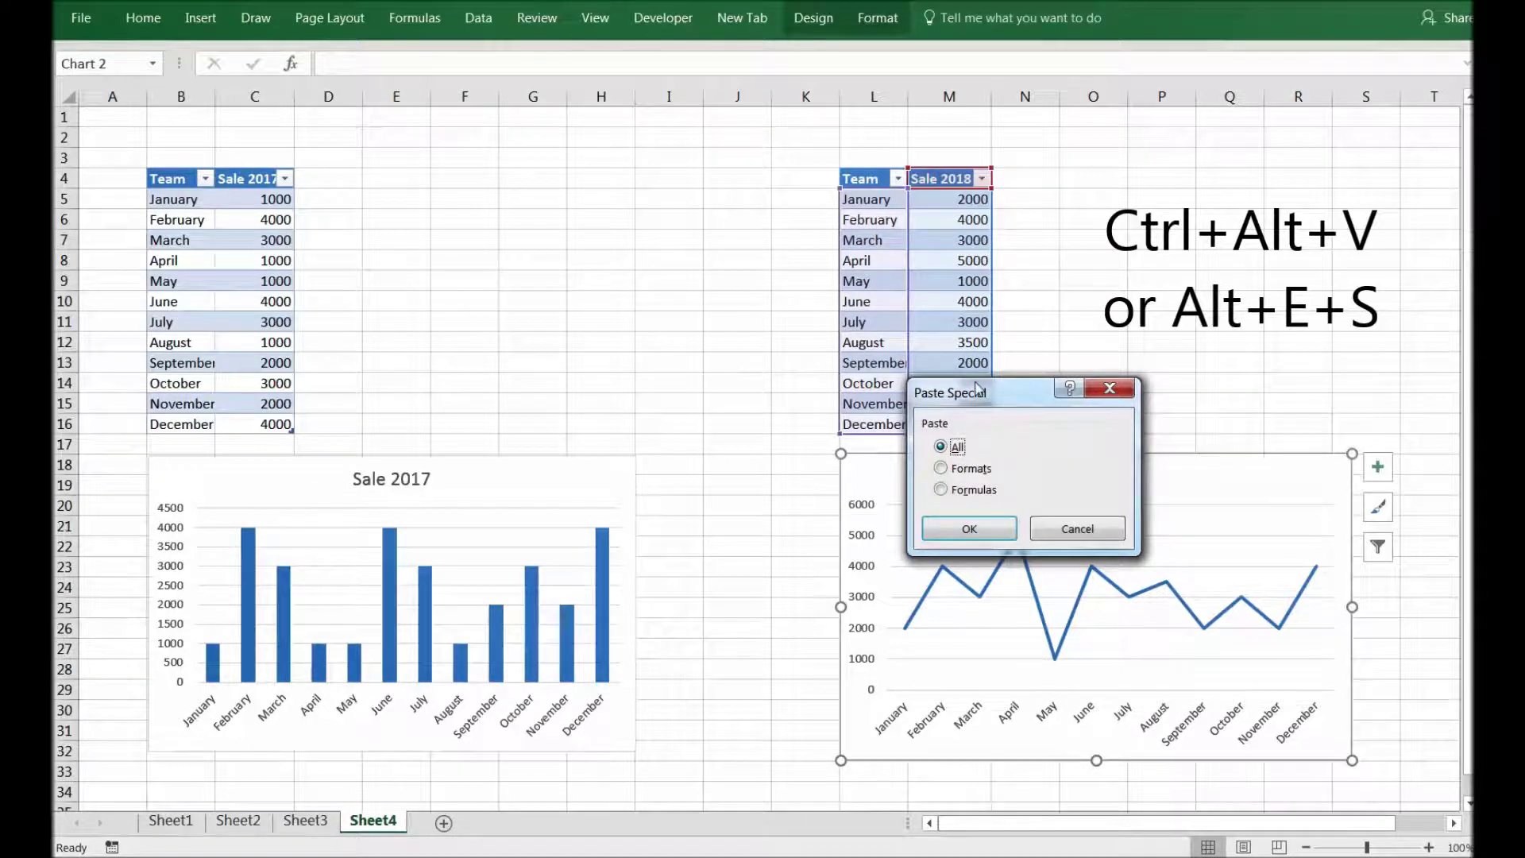
{"action": "left_click_drag", "start_coordinate": [963, 396], "coordinate": [980, 366]}
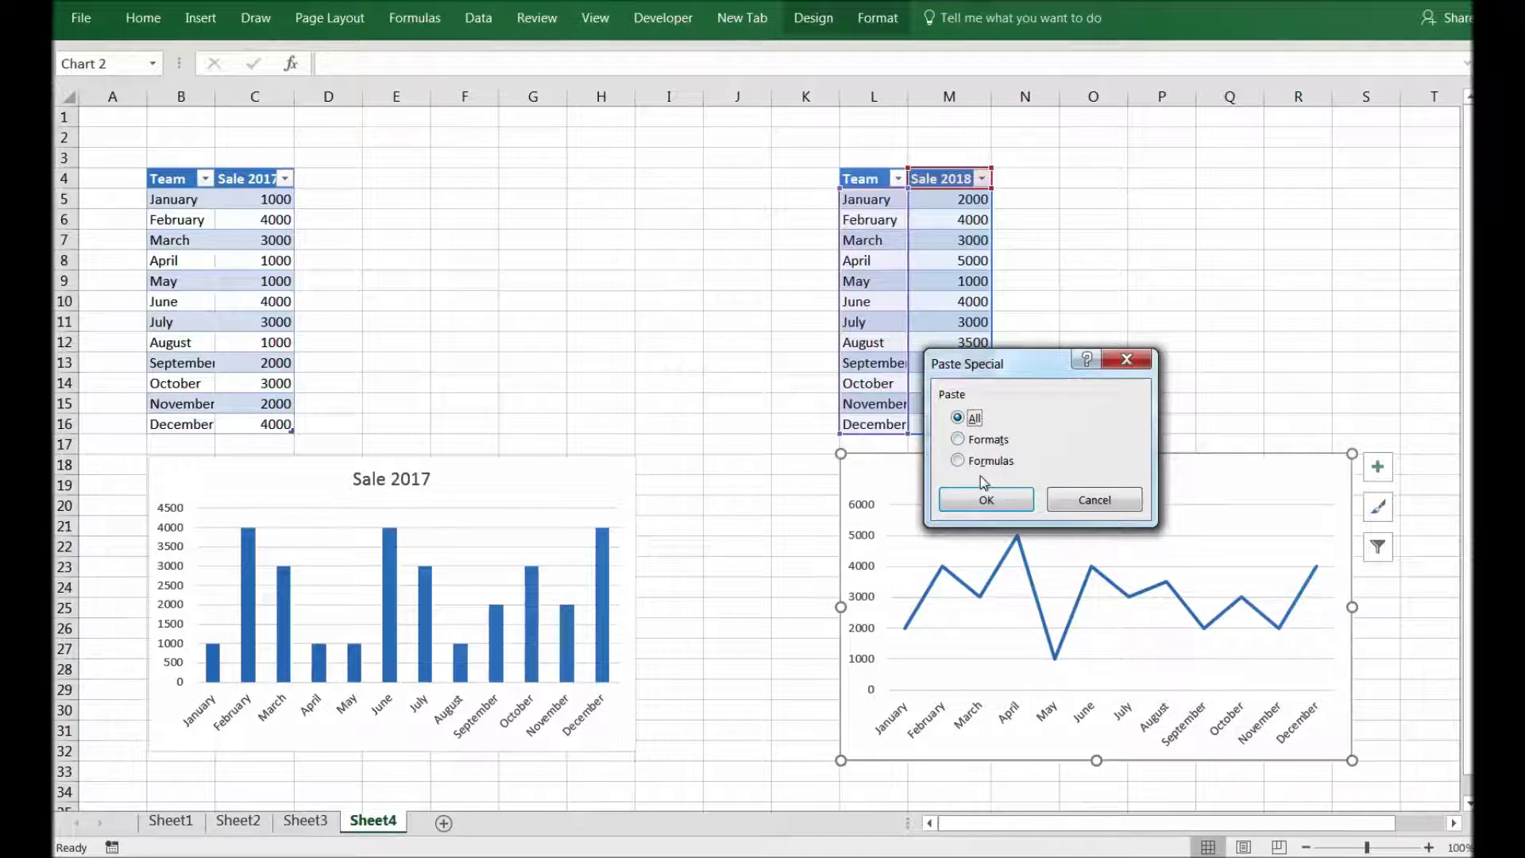
{"action": "left_click", "coordinate": [958, 440]}
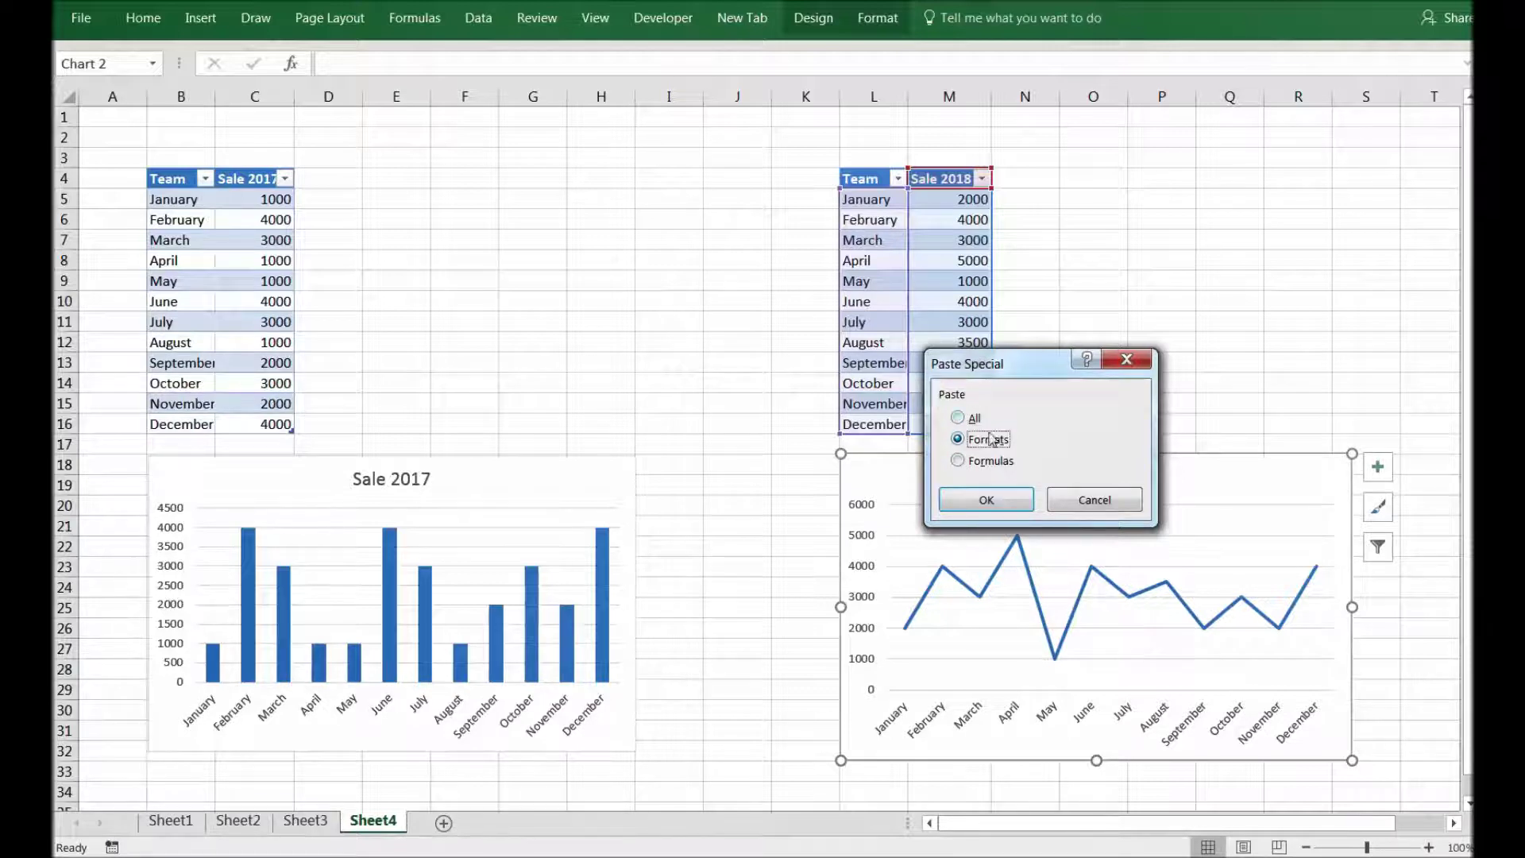
{"action": "left_click", "coordinate": [1014, 509]}
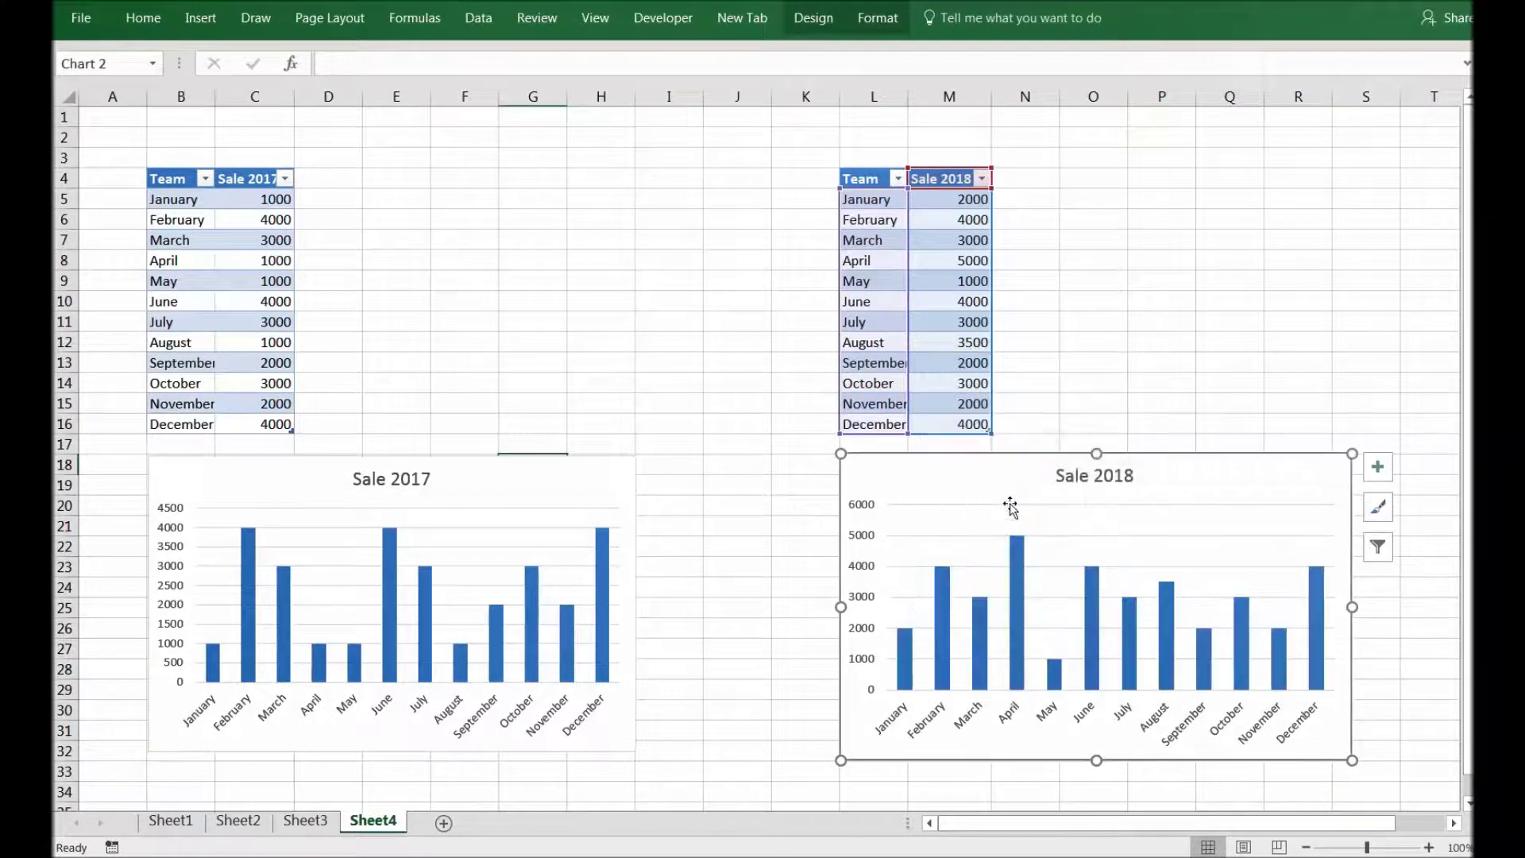
{"action": "left_click", "coordinate": [796, 636]}
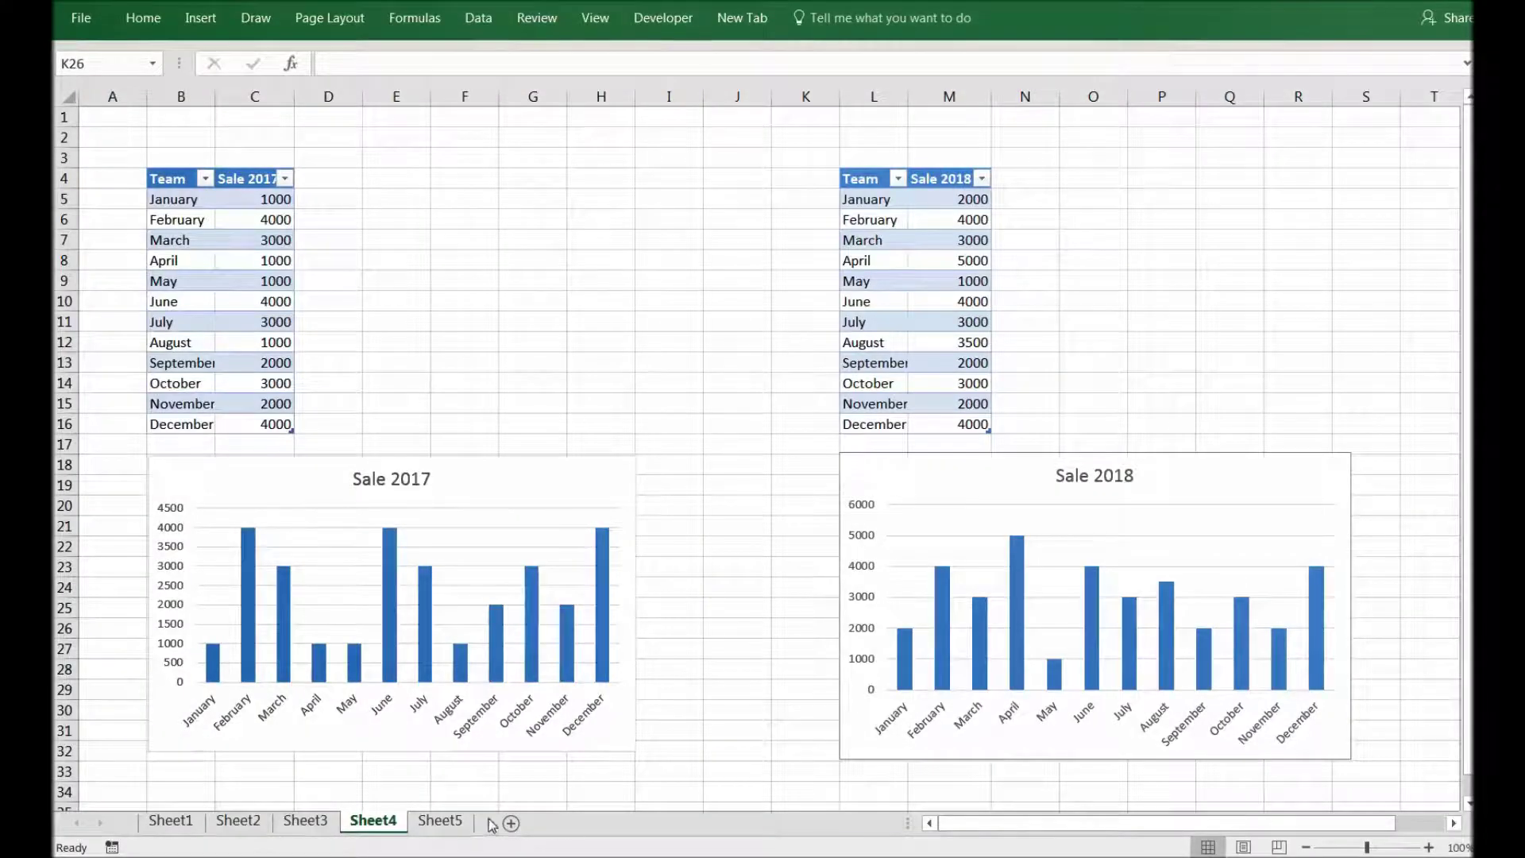
On Sheet5, widen the Sale 2017 chart slightly, then select both the Sale 2018 and Sale 2017 charts
{"action": "left_click", "coordinate": [438, 821]}
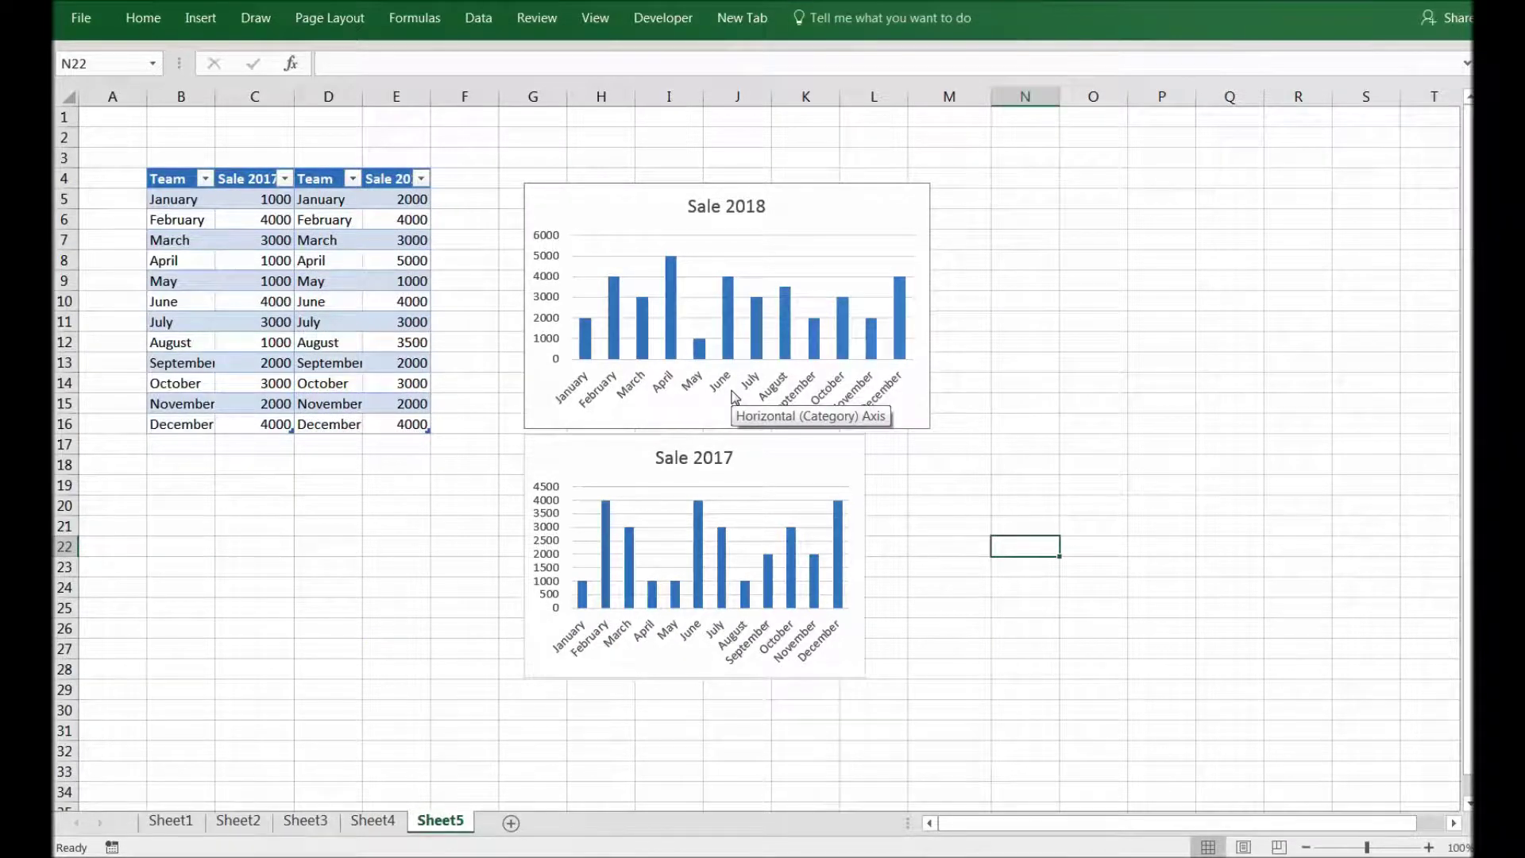
{"action": "left_click", "coordinate": [809, 445]}
{"action": "left_click_drag", "start_coordinate": [868, 680], "coordinate": [879, 682]}
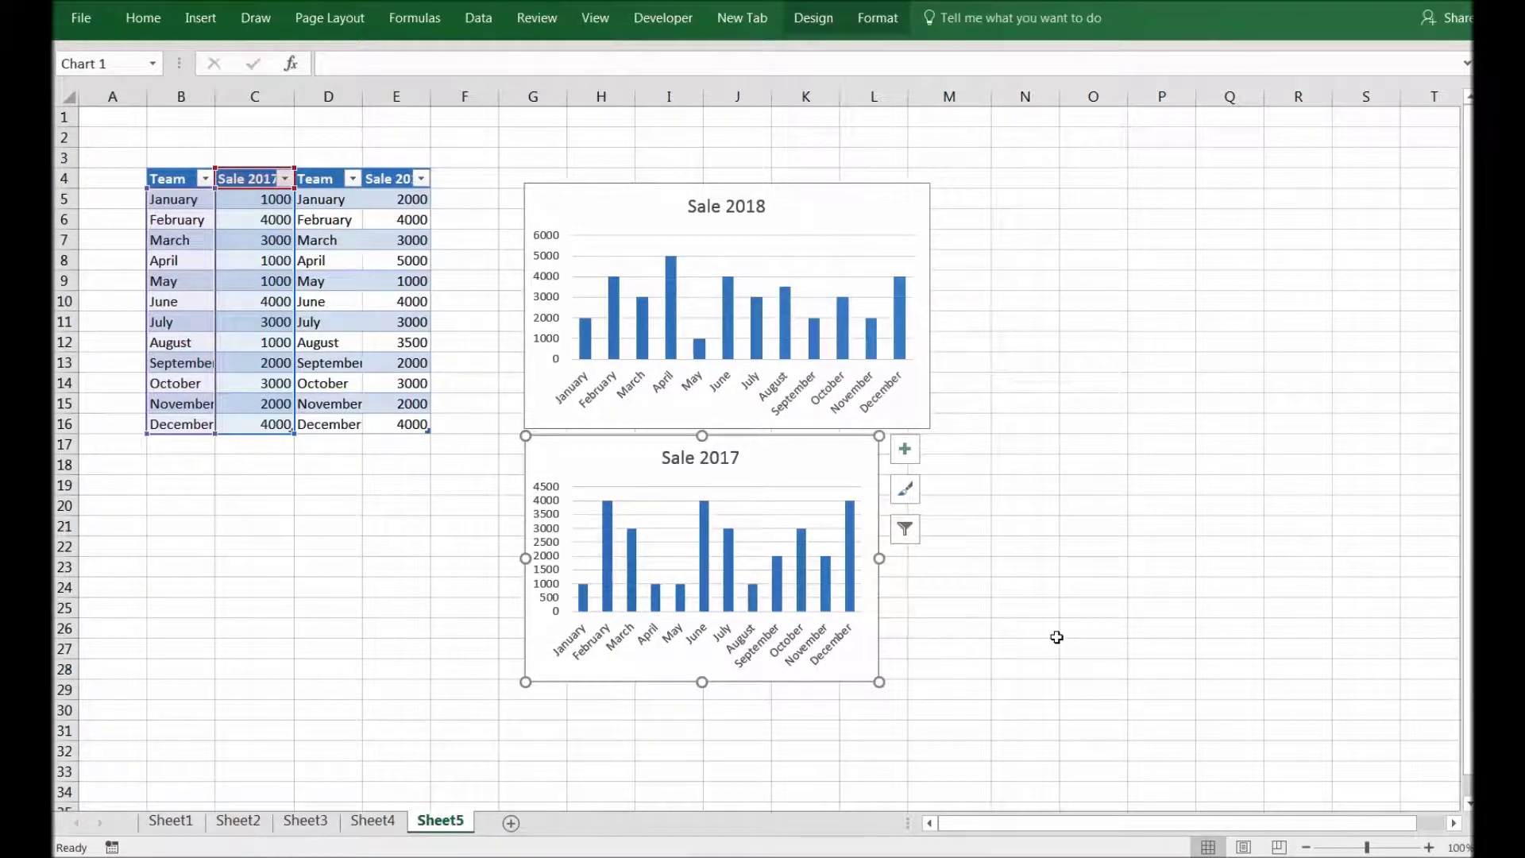
{"action": "left_click", "coordinate": [812, 205]}
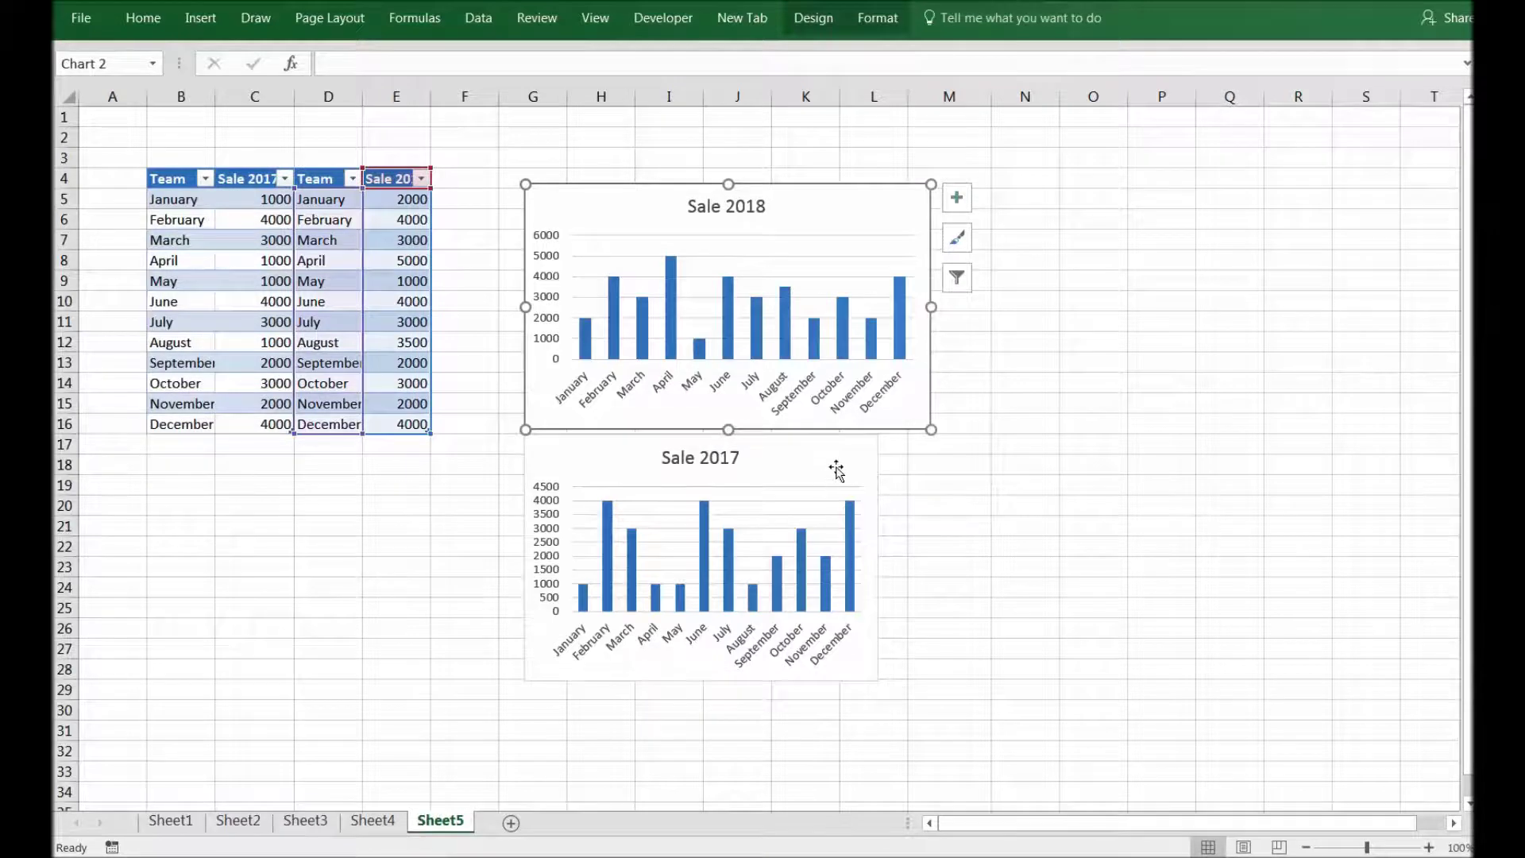
{"action": "left_click", "coordinate": [797, 490], "text": "ctrl"}
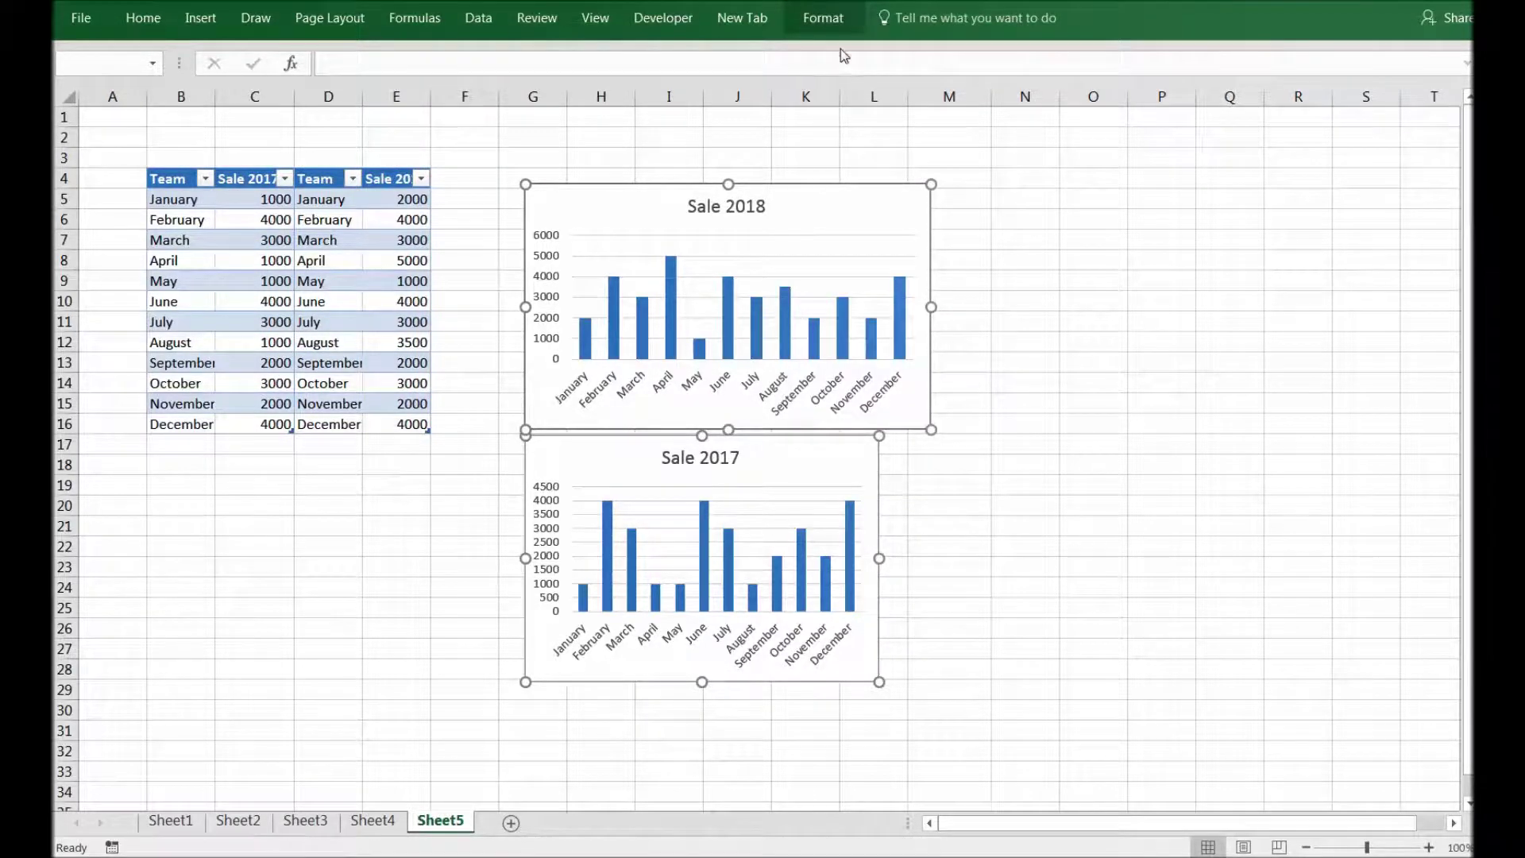
Set both selected charts to a shape height of 5 cm and width of 10 cm
{"action": "left_click", "coordinate": [824, 19]}
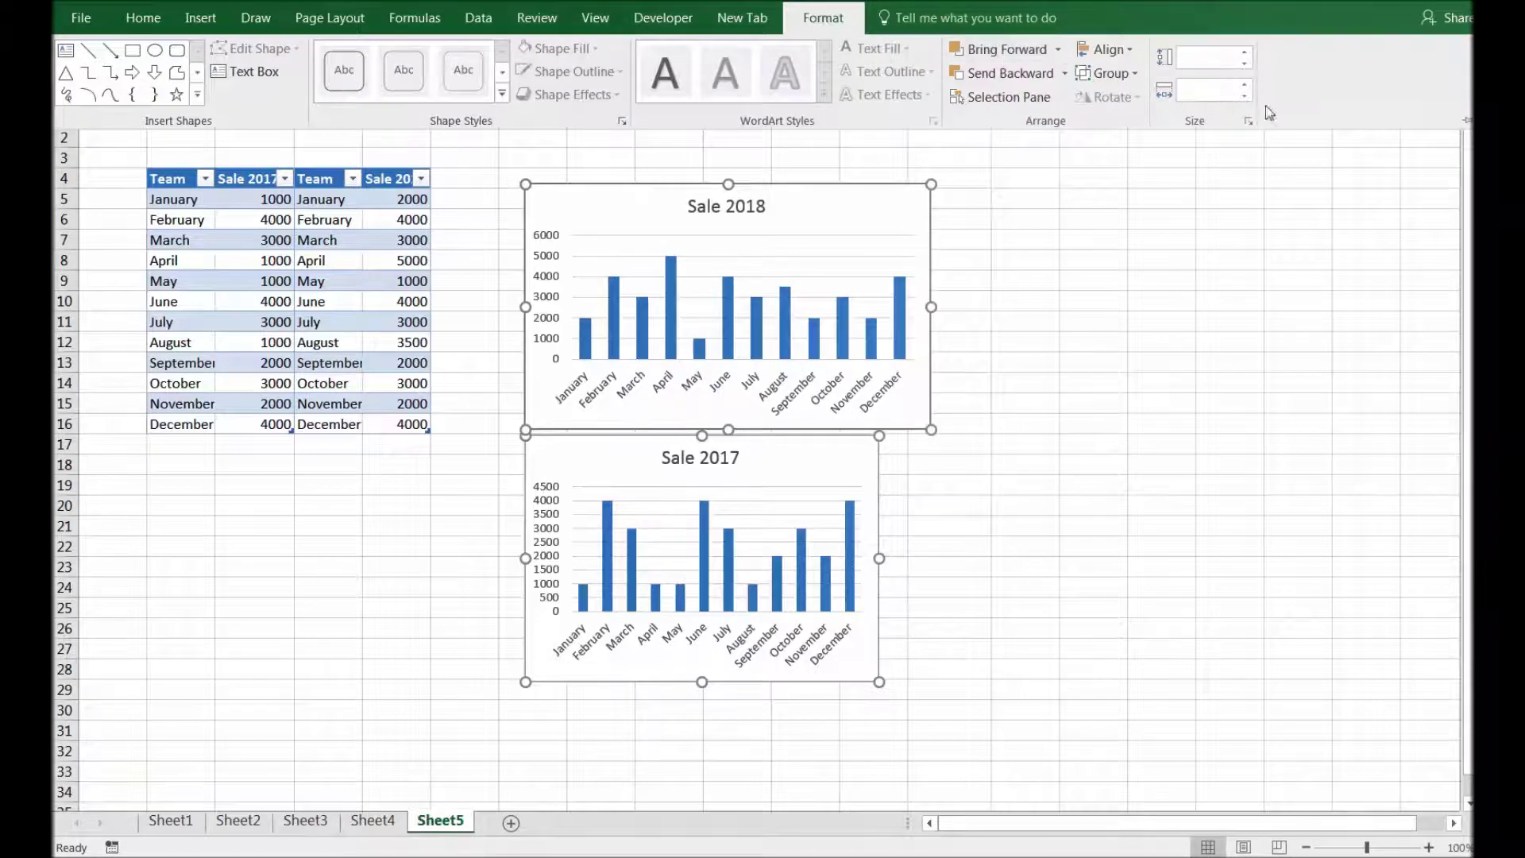
{"action": "left_click", "coordinate": [1184, 61]}
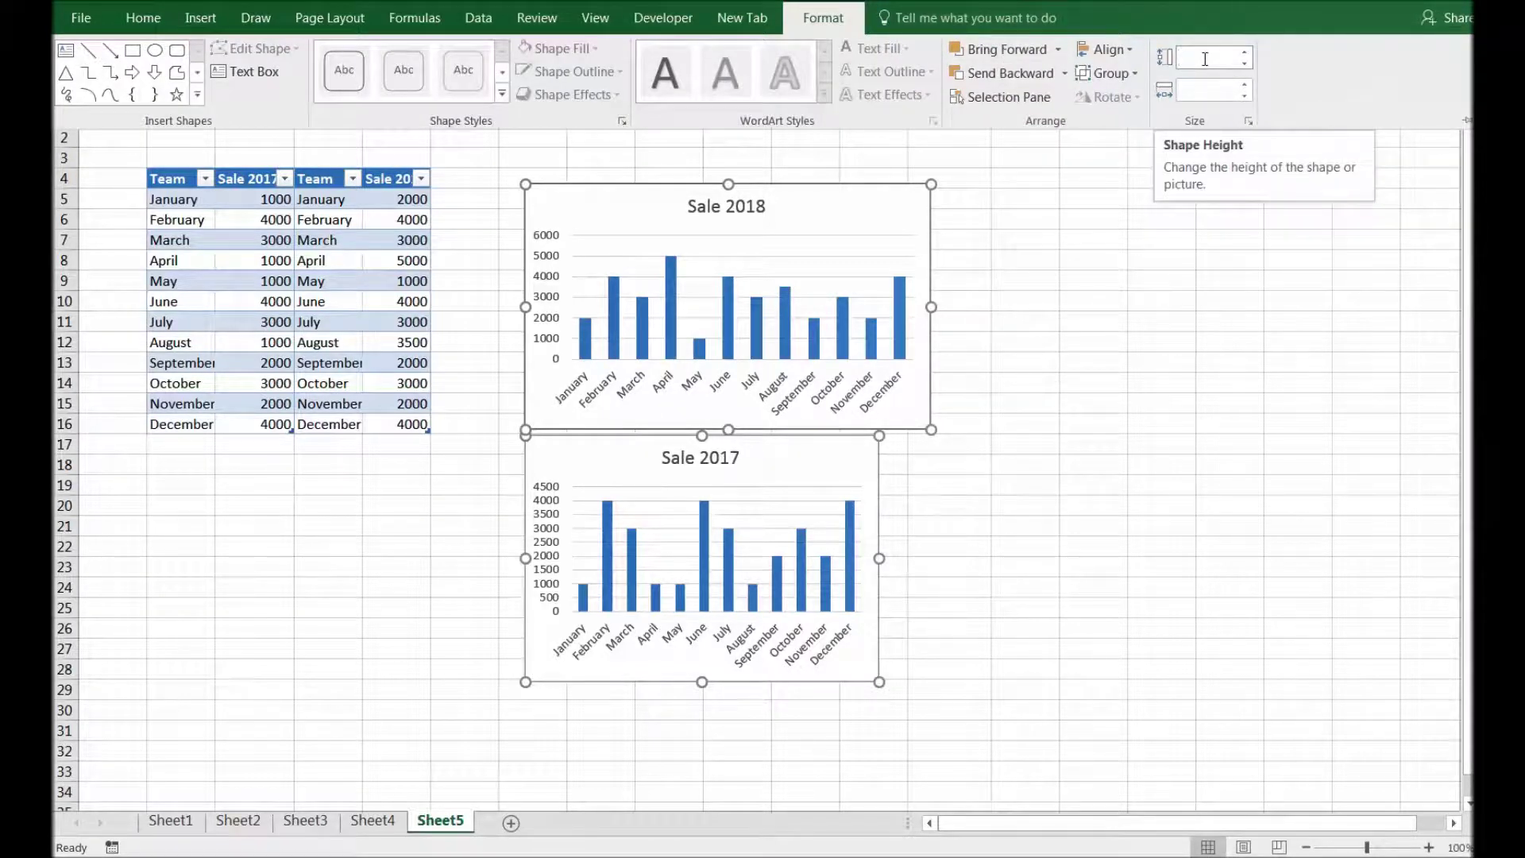
{"action": "type", "text": "5"}
{"action": "key", "text": "Return"}
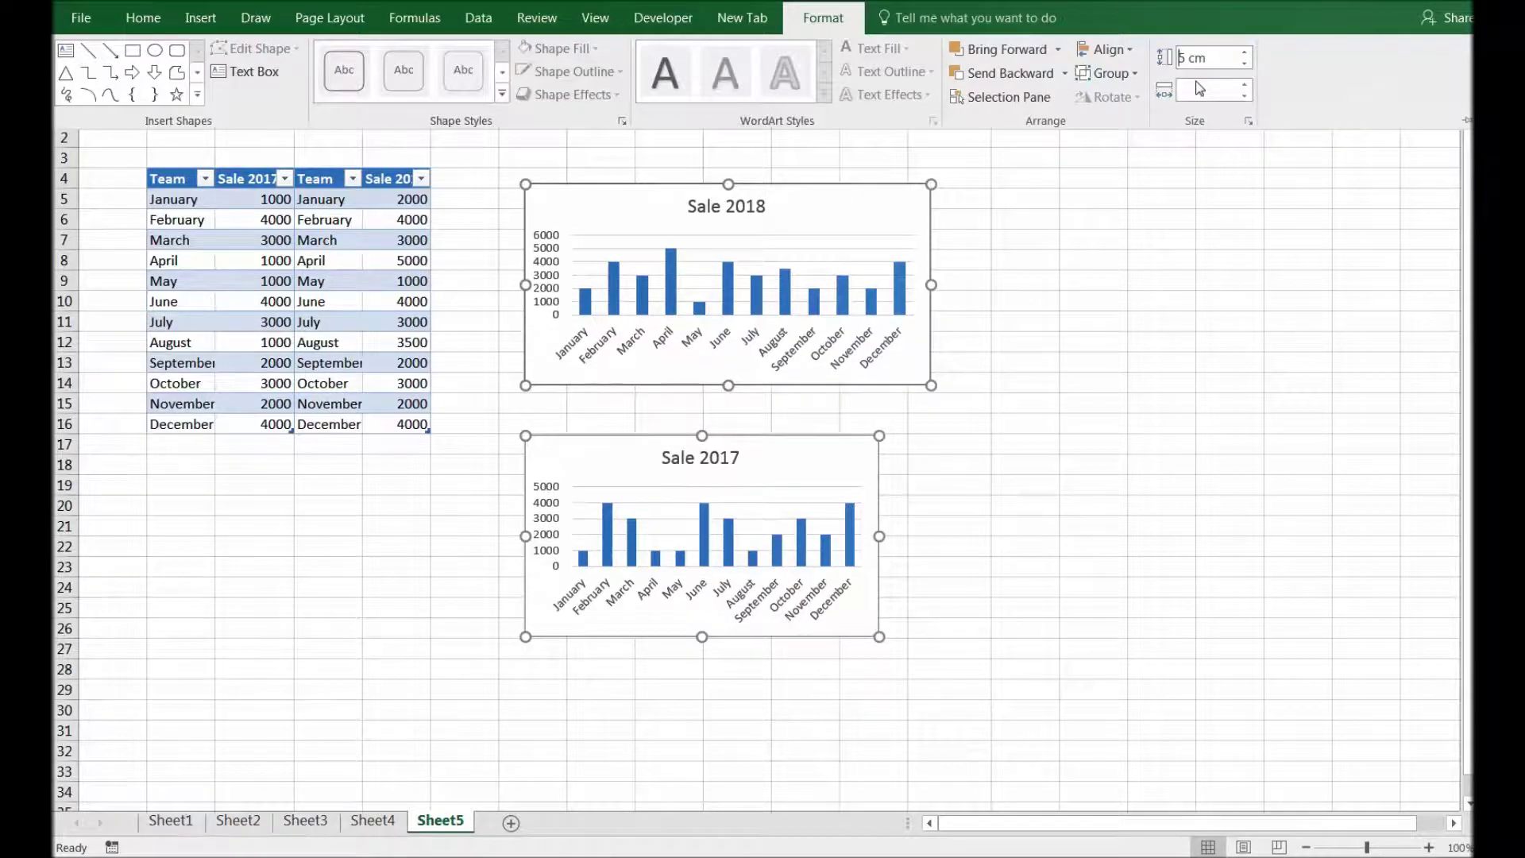
{"action": "type", "text": "10"}
{"action": "key", "text": "Return"}
{"action": "key", "text": "ctrl+F1"}
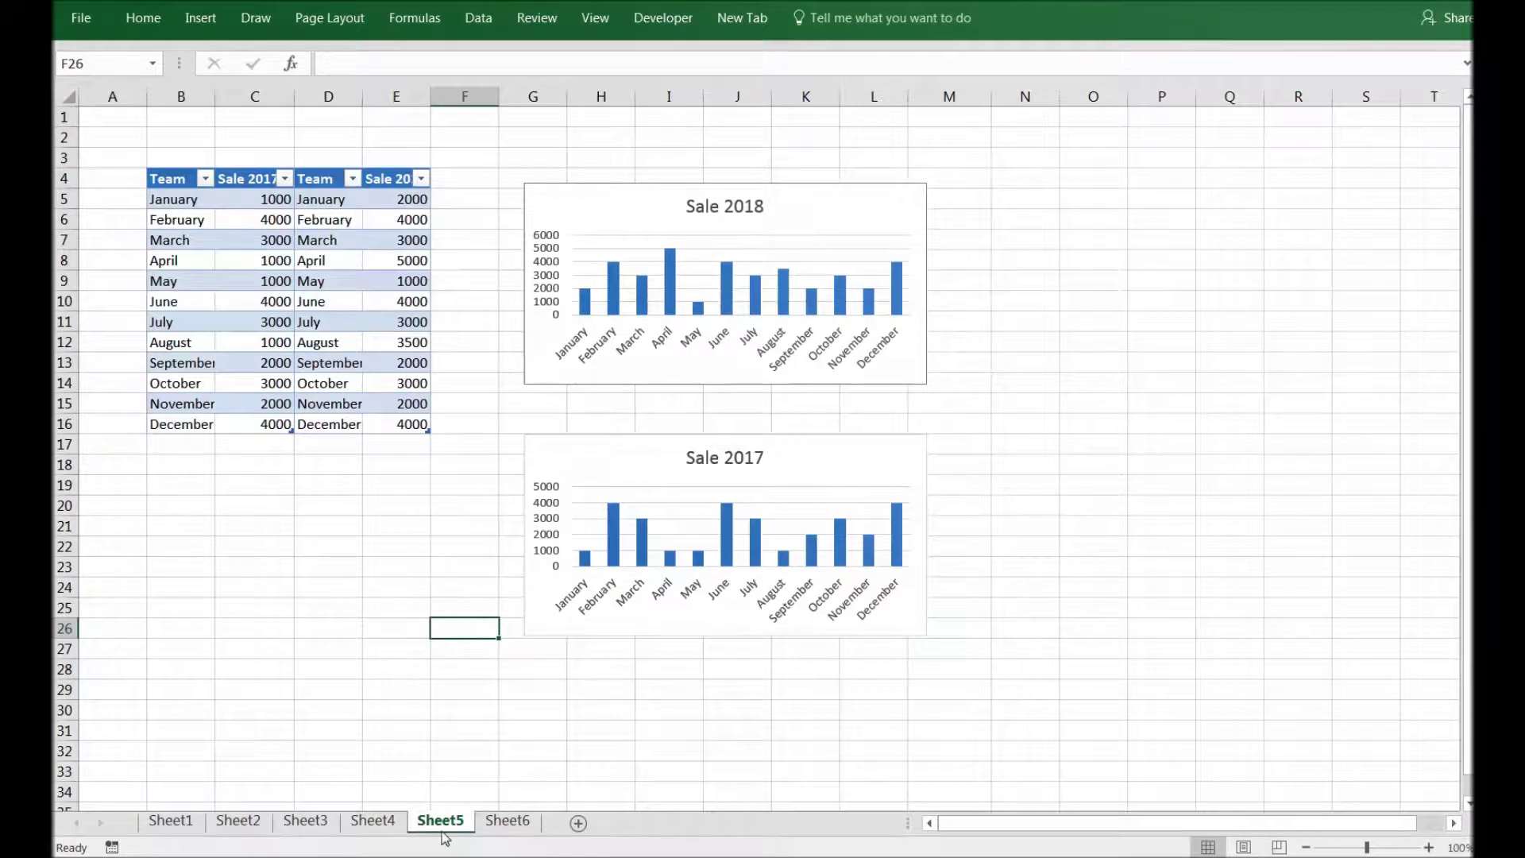
On Sheet6, select the Sale 2018 chart's vertical value axis and bring up its context menu
{"action": "left_click", "coordinate": [507, 821]}
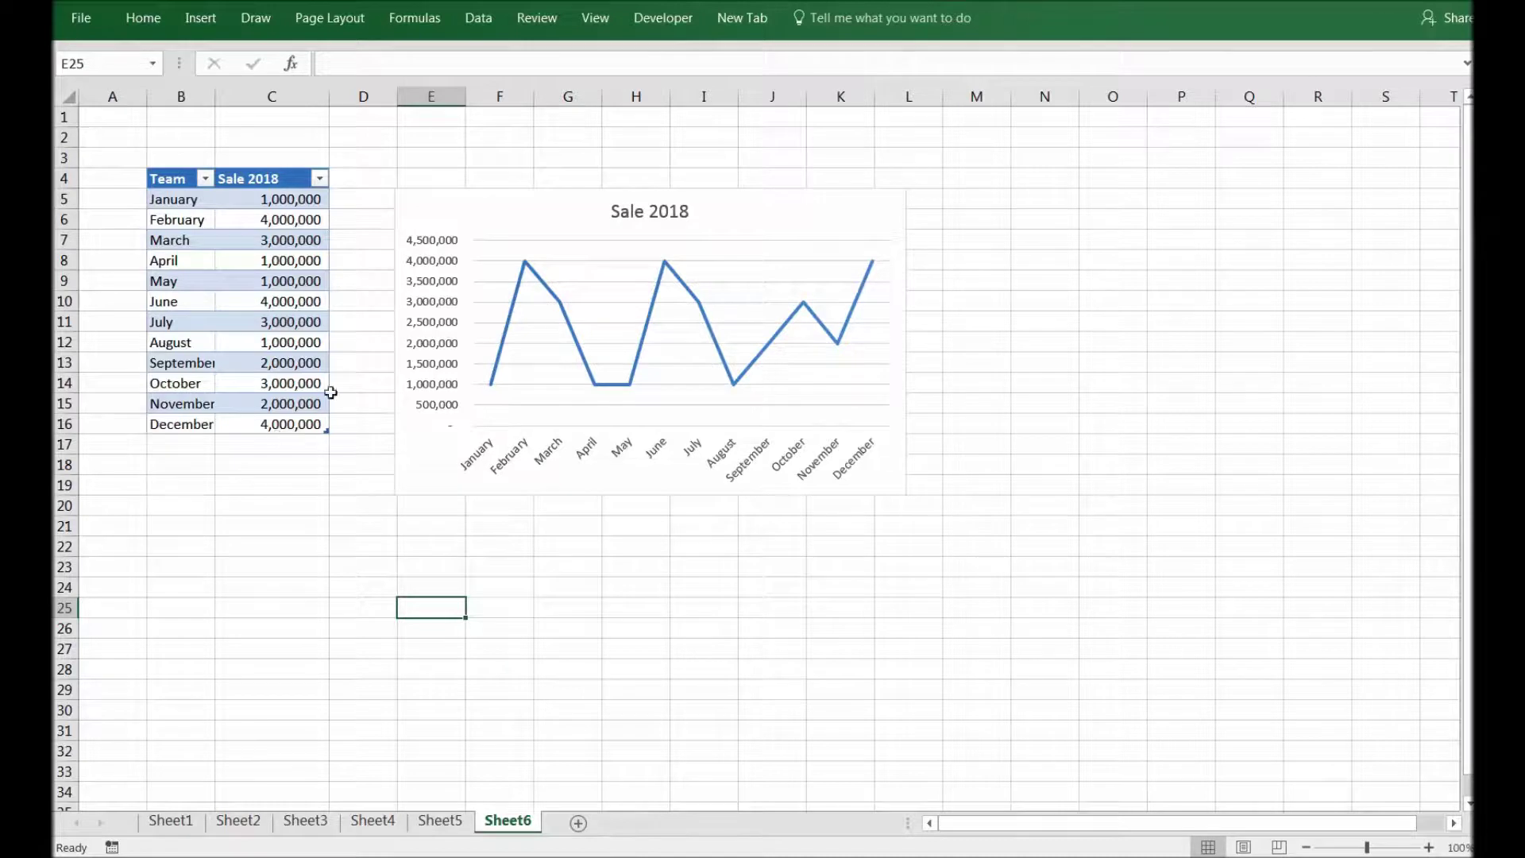
{"action": "left_click", "coordinate": [435, 339]}
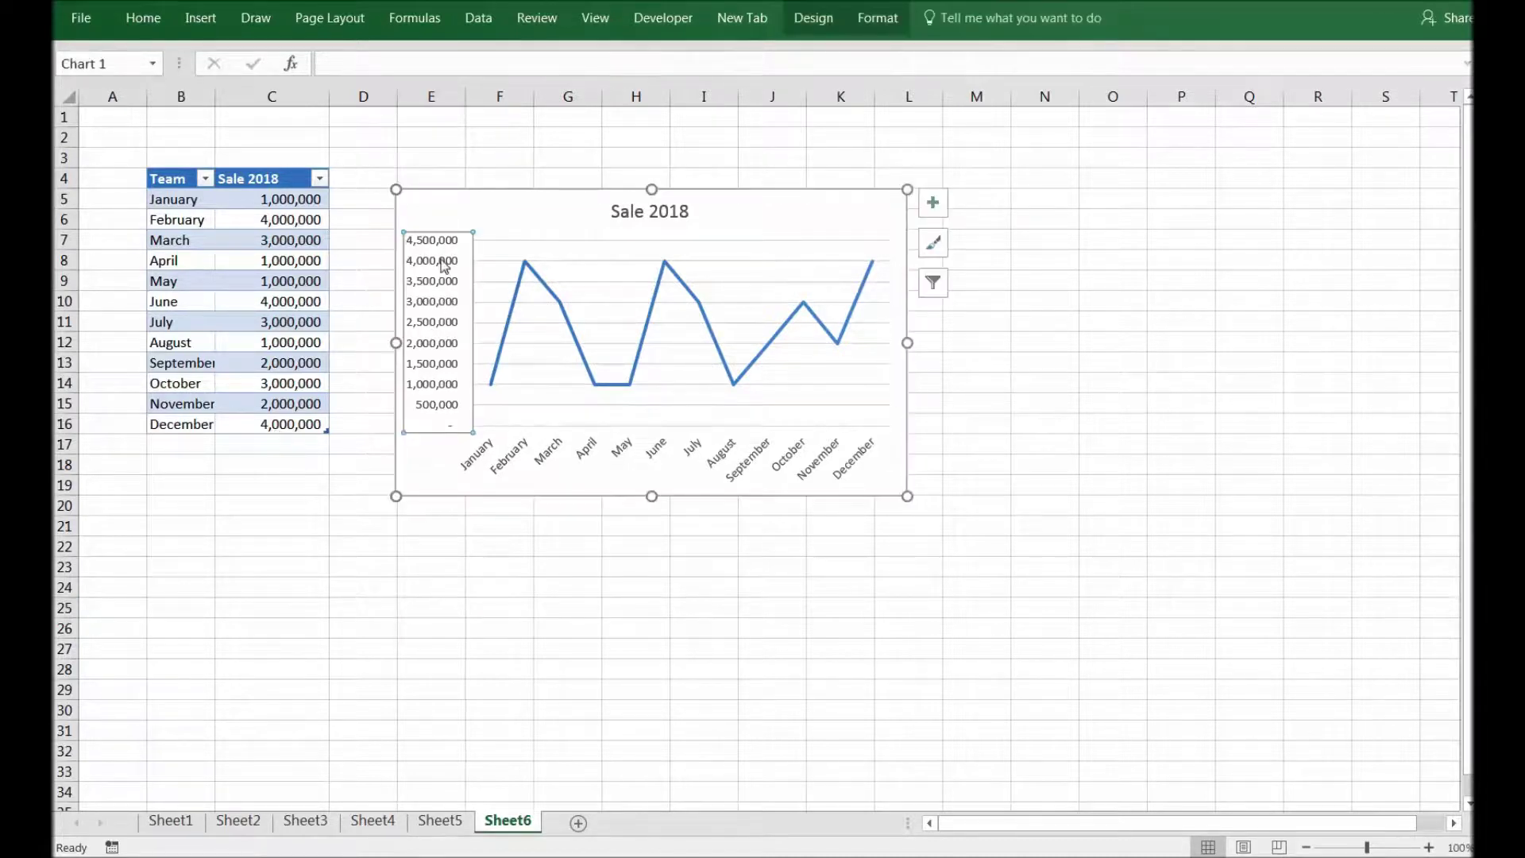
{"action": "right_click", "coordinate": [451, 300]}
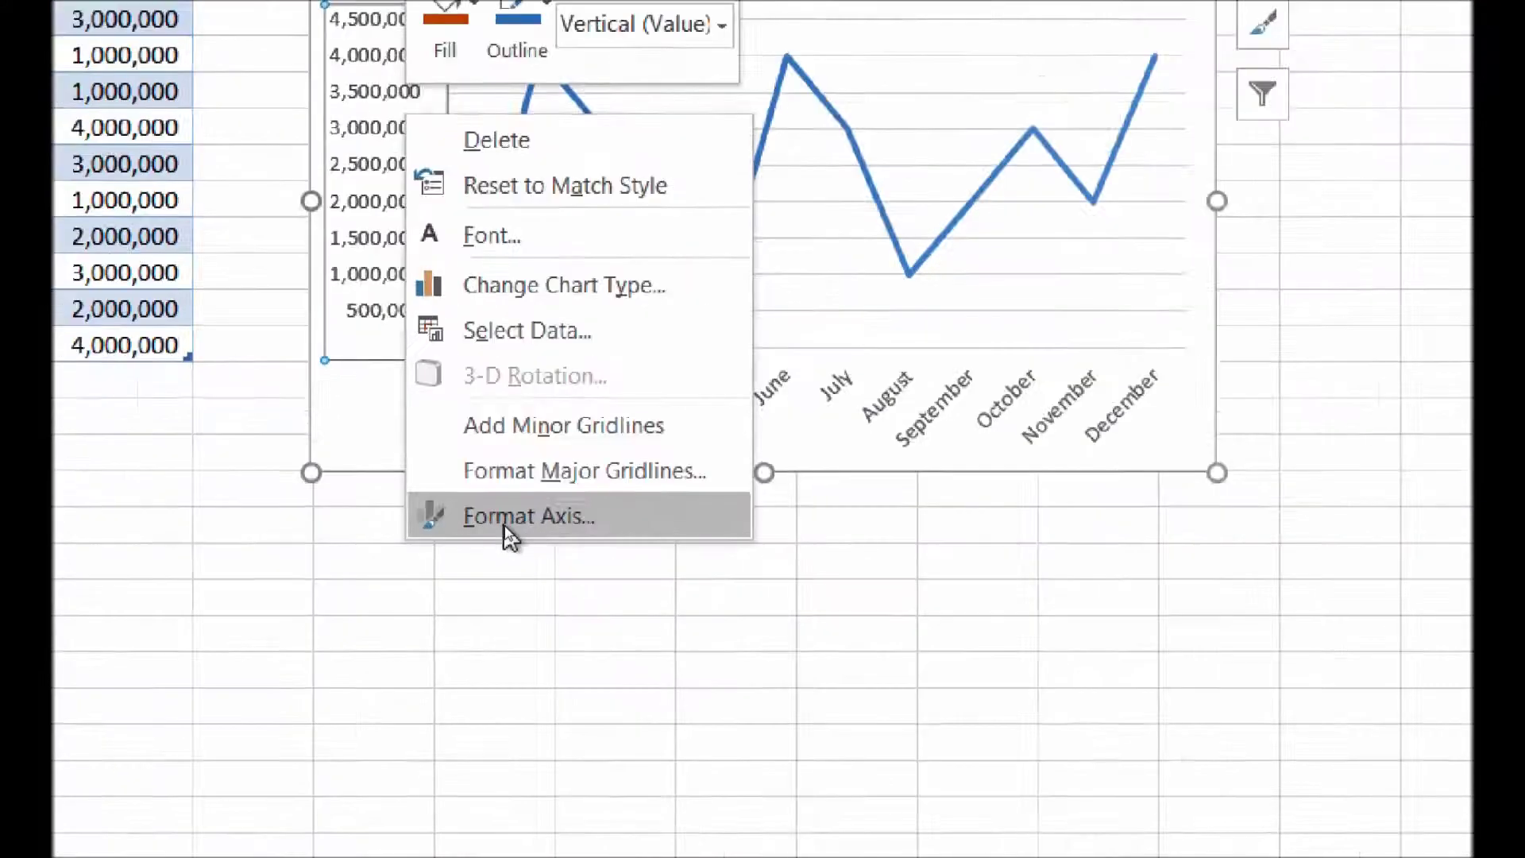
Replace the vertical axis number format code with the custom format $0,,\m to show millions
{"action": "key", "text": "Escape"}
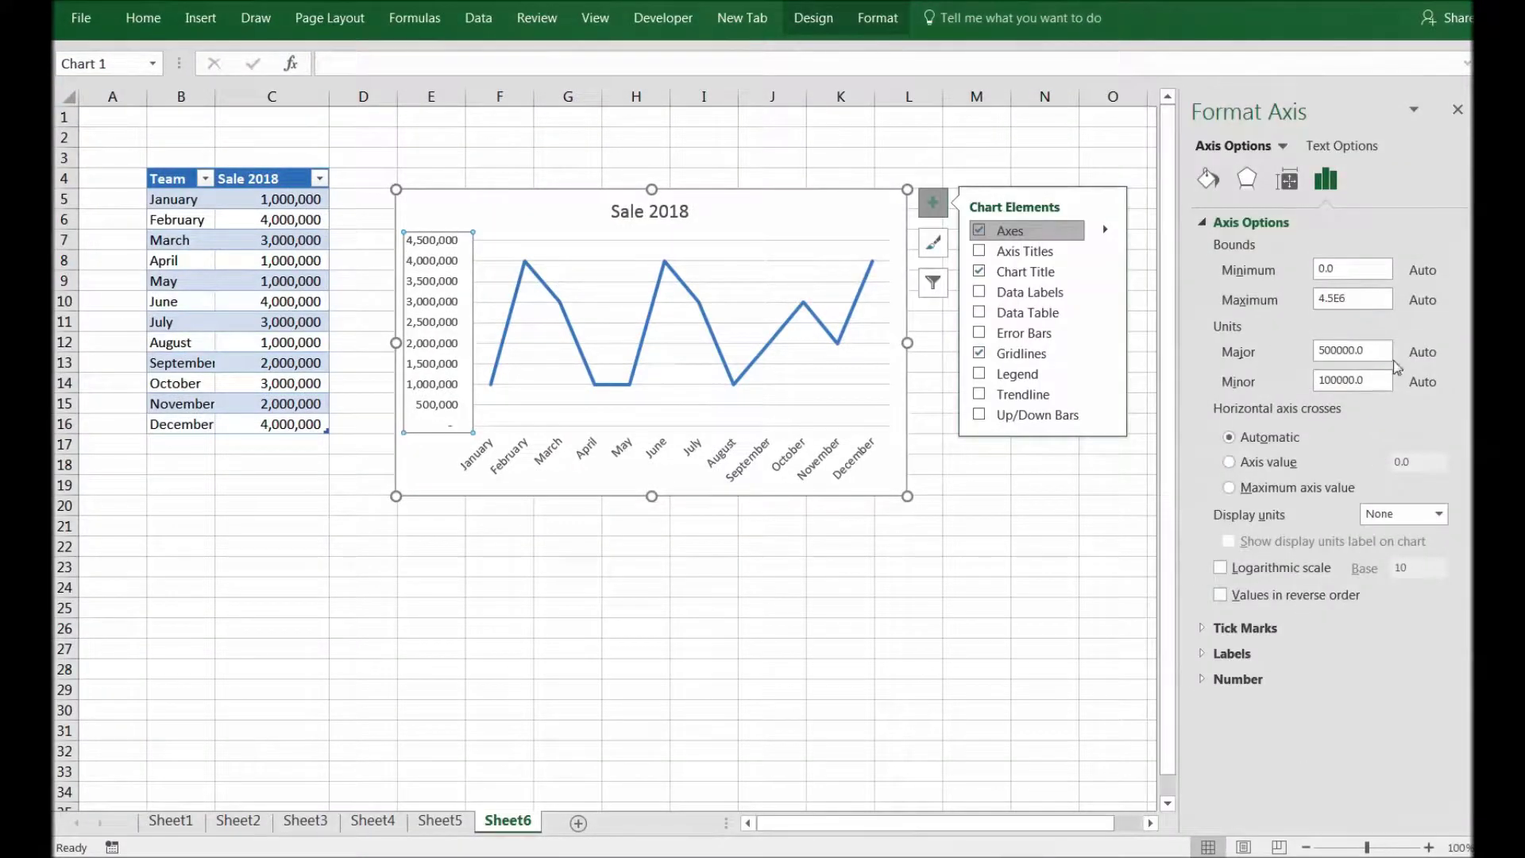
{"action": "left_click", "coordinate": [1203, 678]}
{"action": "scroll", "coordinate": [1220, 594], "scroll_direction": "down", "scroll_amount": 1}
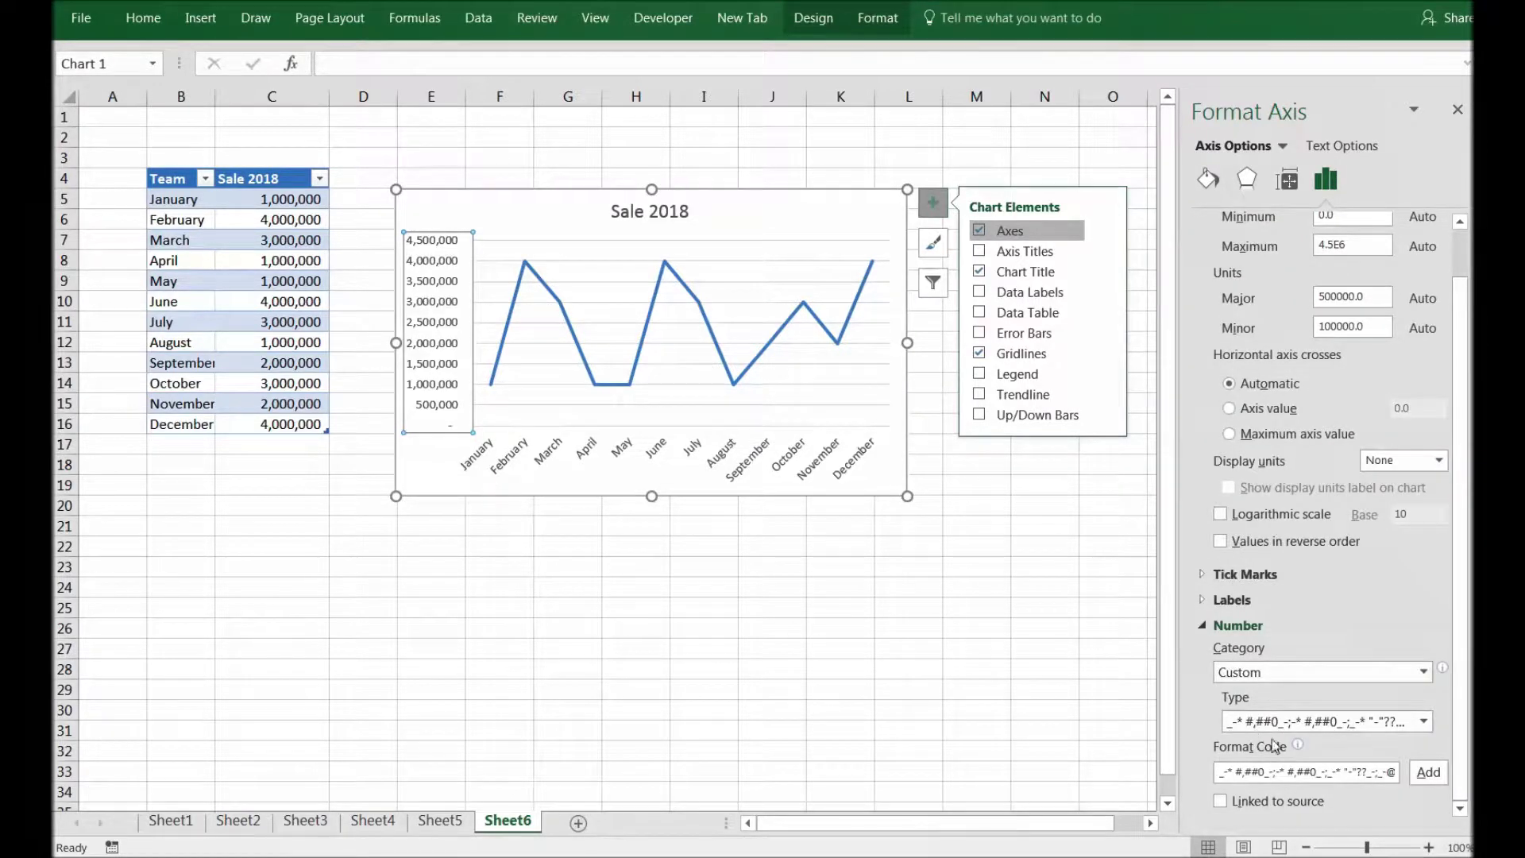
{"action": "left_click", "coordinate": [1221, 772]}
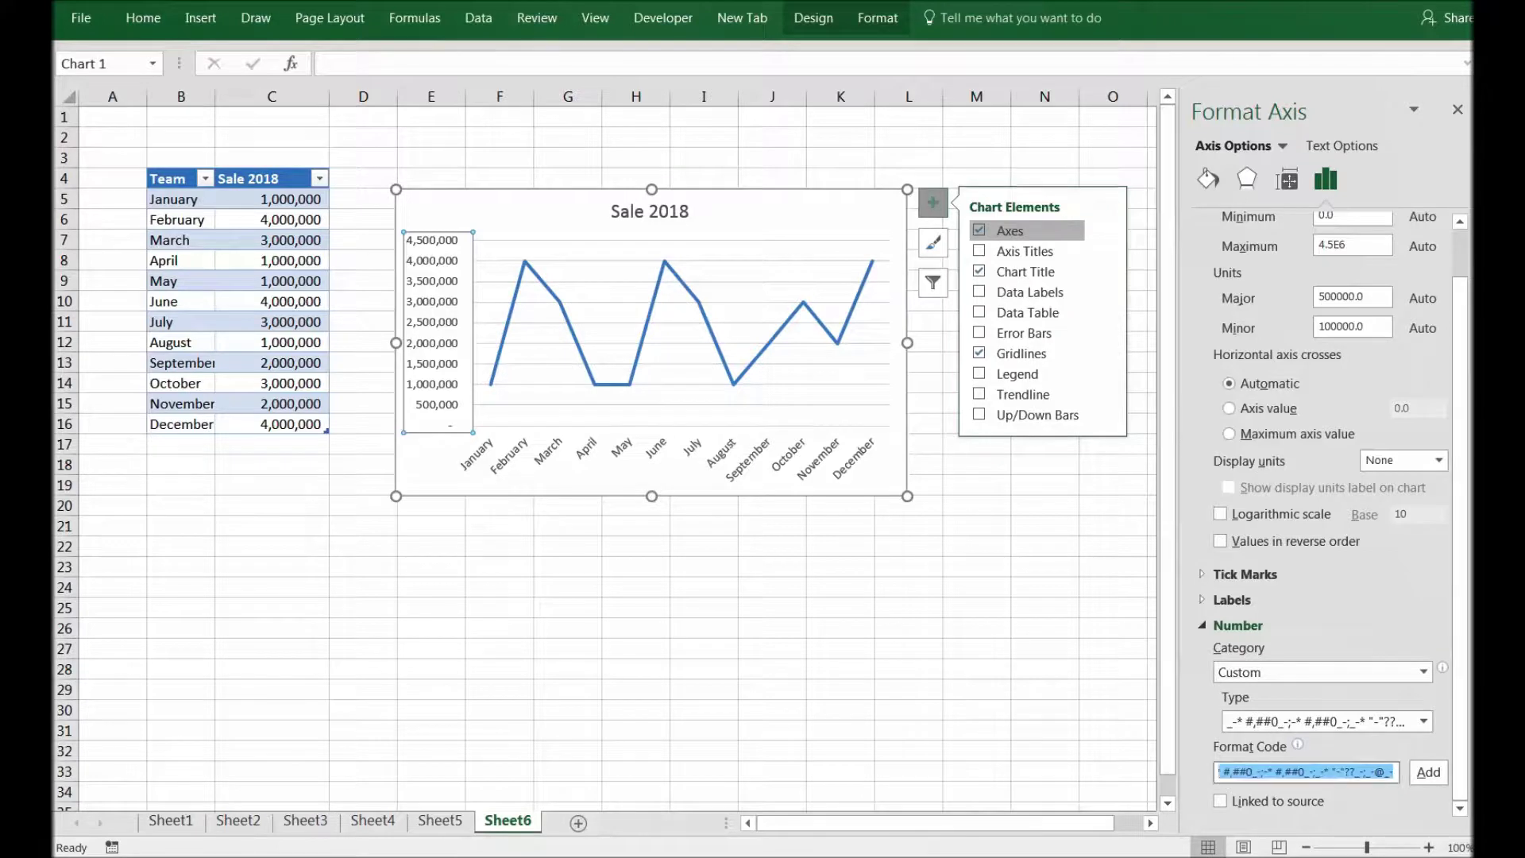
{"action": "key", "text": "BackSpace"}
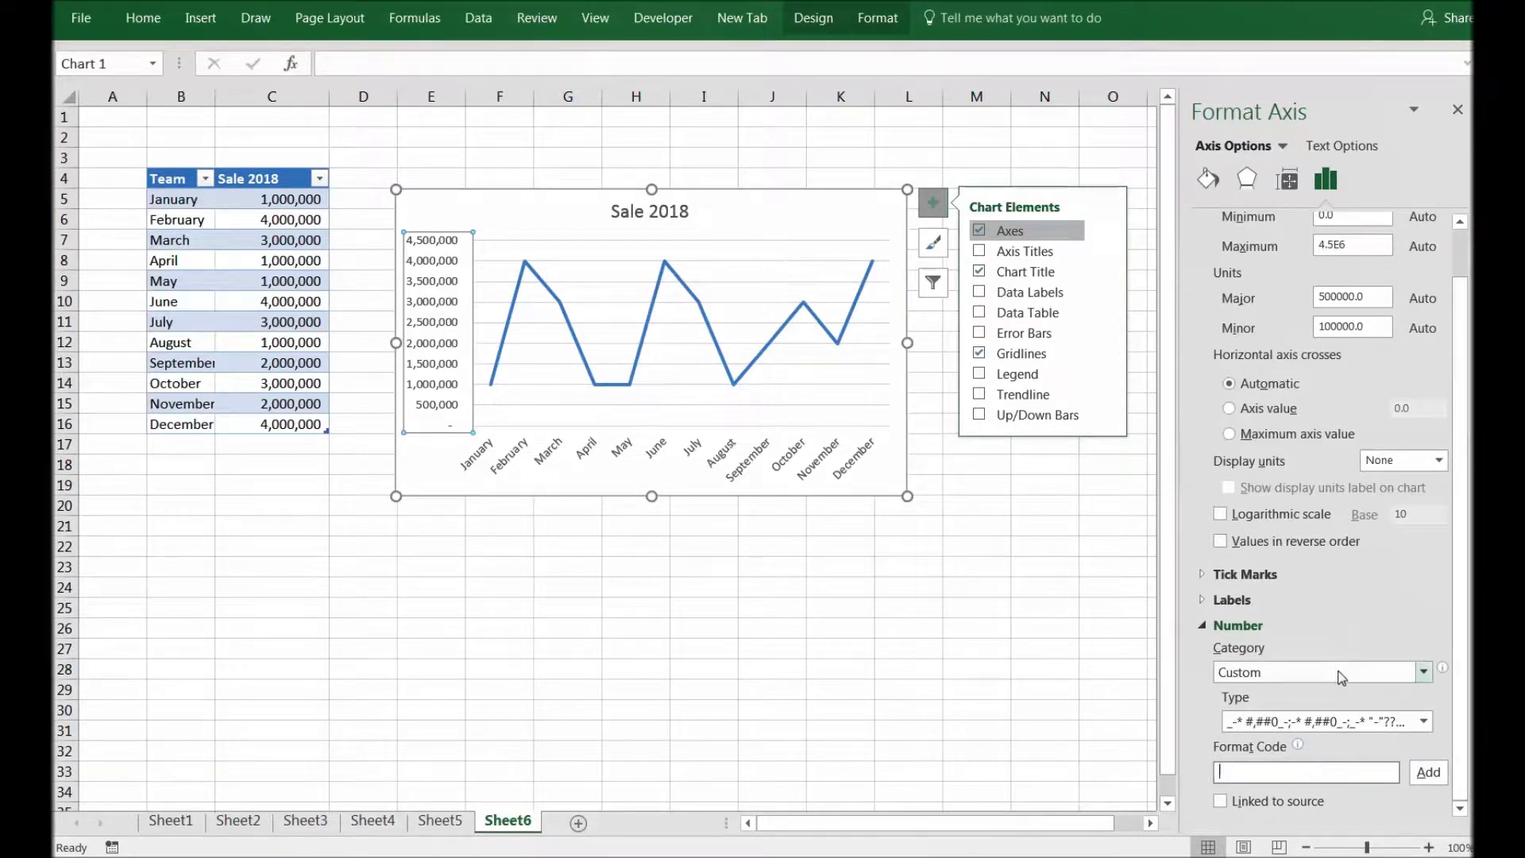
{"action": "type", "text": "\\"}
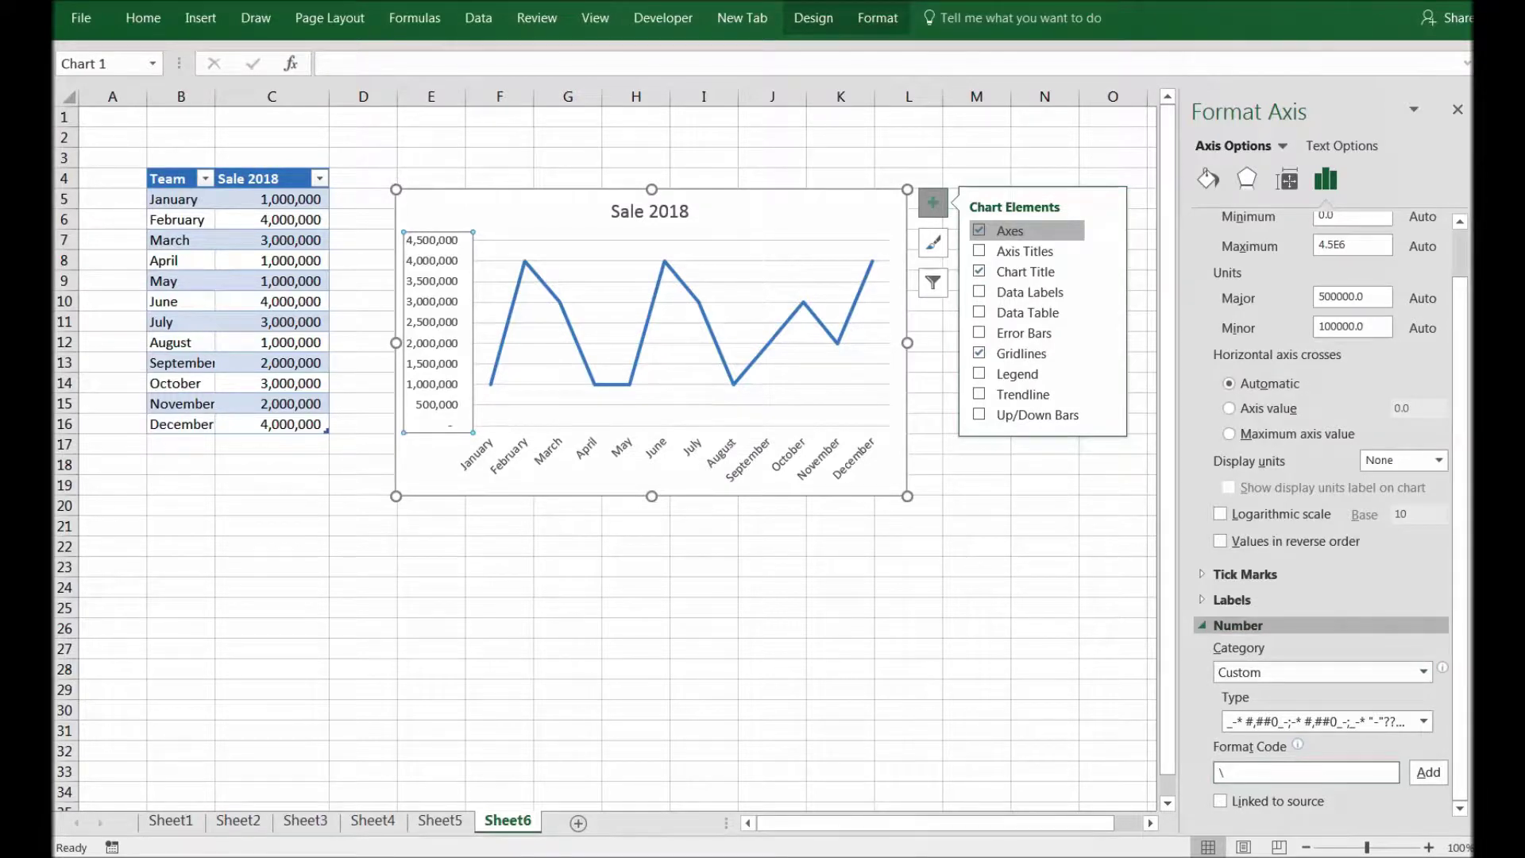
{"action": "type", "text": "$"}
{"action": "type", "text": "0"}
{"action": "type", "text": "."}
{"action": "type", "text": ",,\\"}
{"action": "type", "text": "m"}
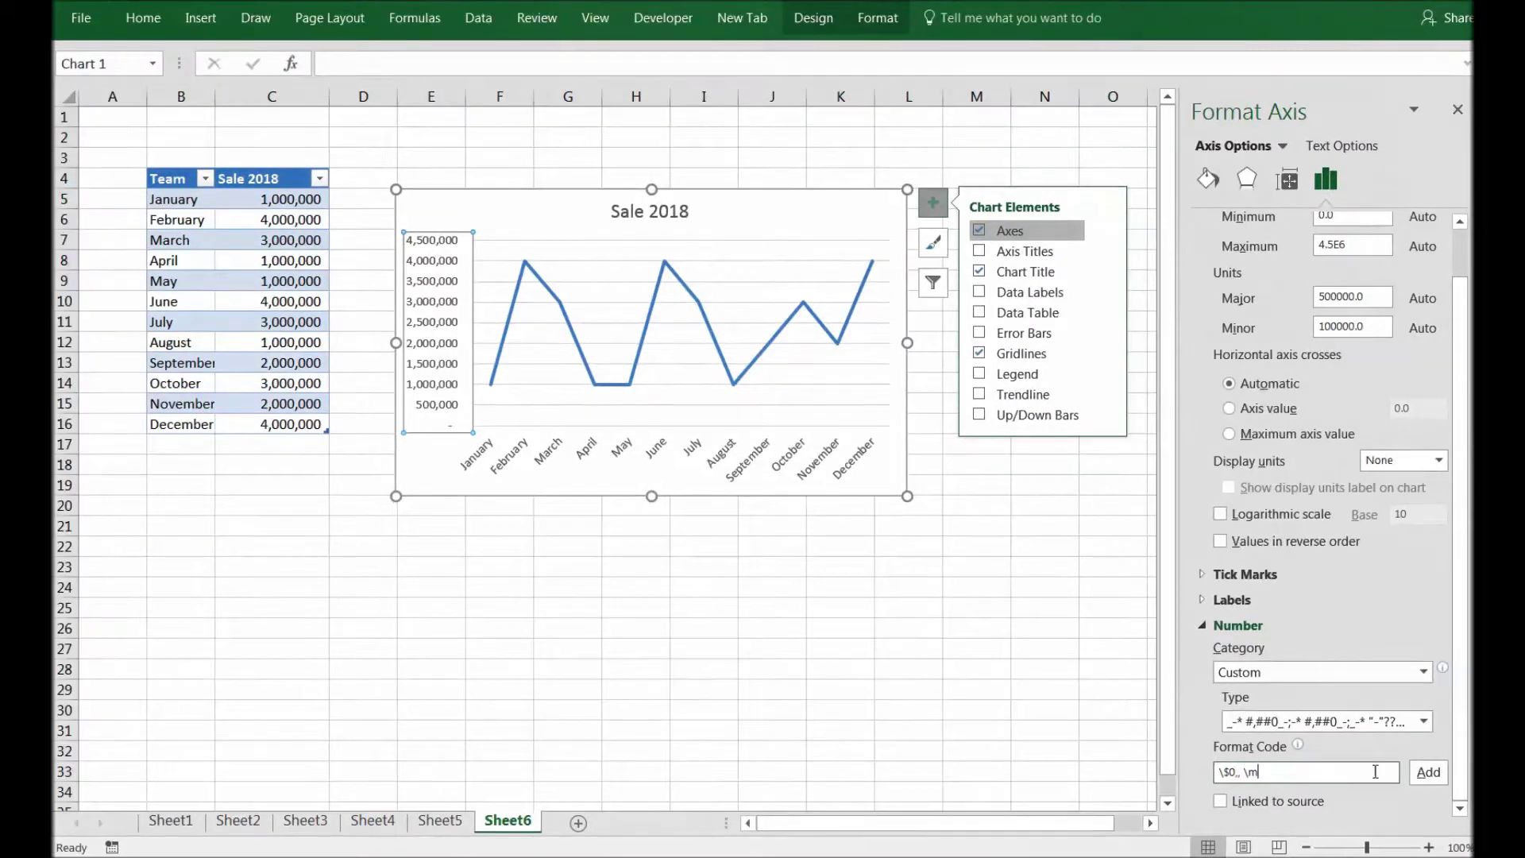
{"action": "left_click", "coordinate": [1427, 773]}
{"action": "left_click", "coordinate": [676, 546]}
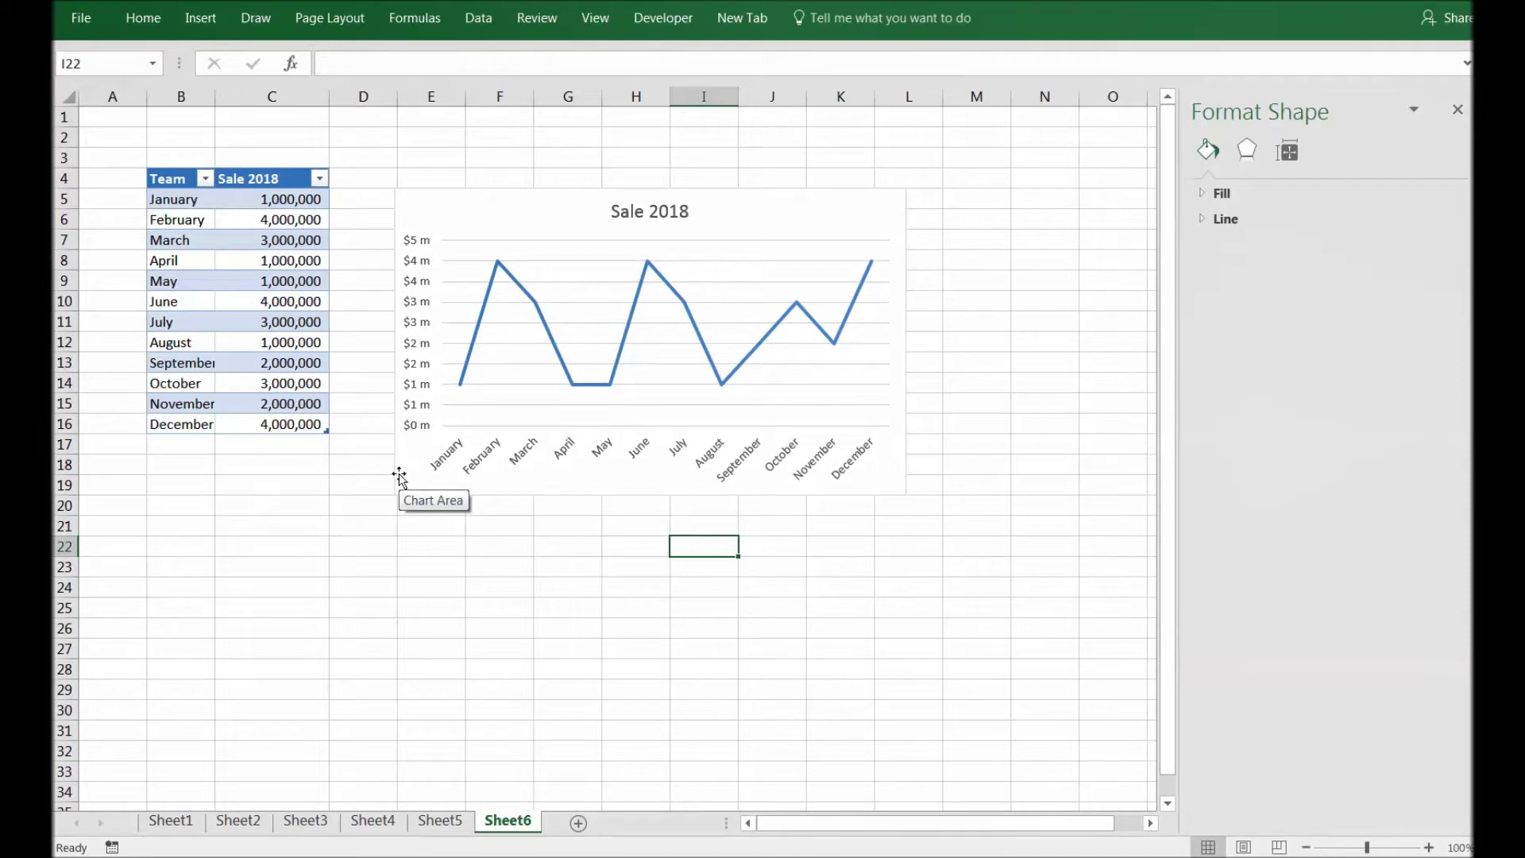
Reopen the vertical axis Number settings and check that $0,, \m appears in the Type list
{"action": "left_click", "coordinate": [419, 408]}
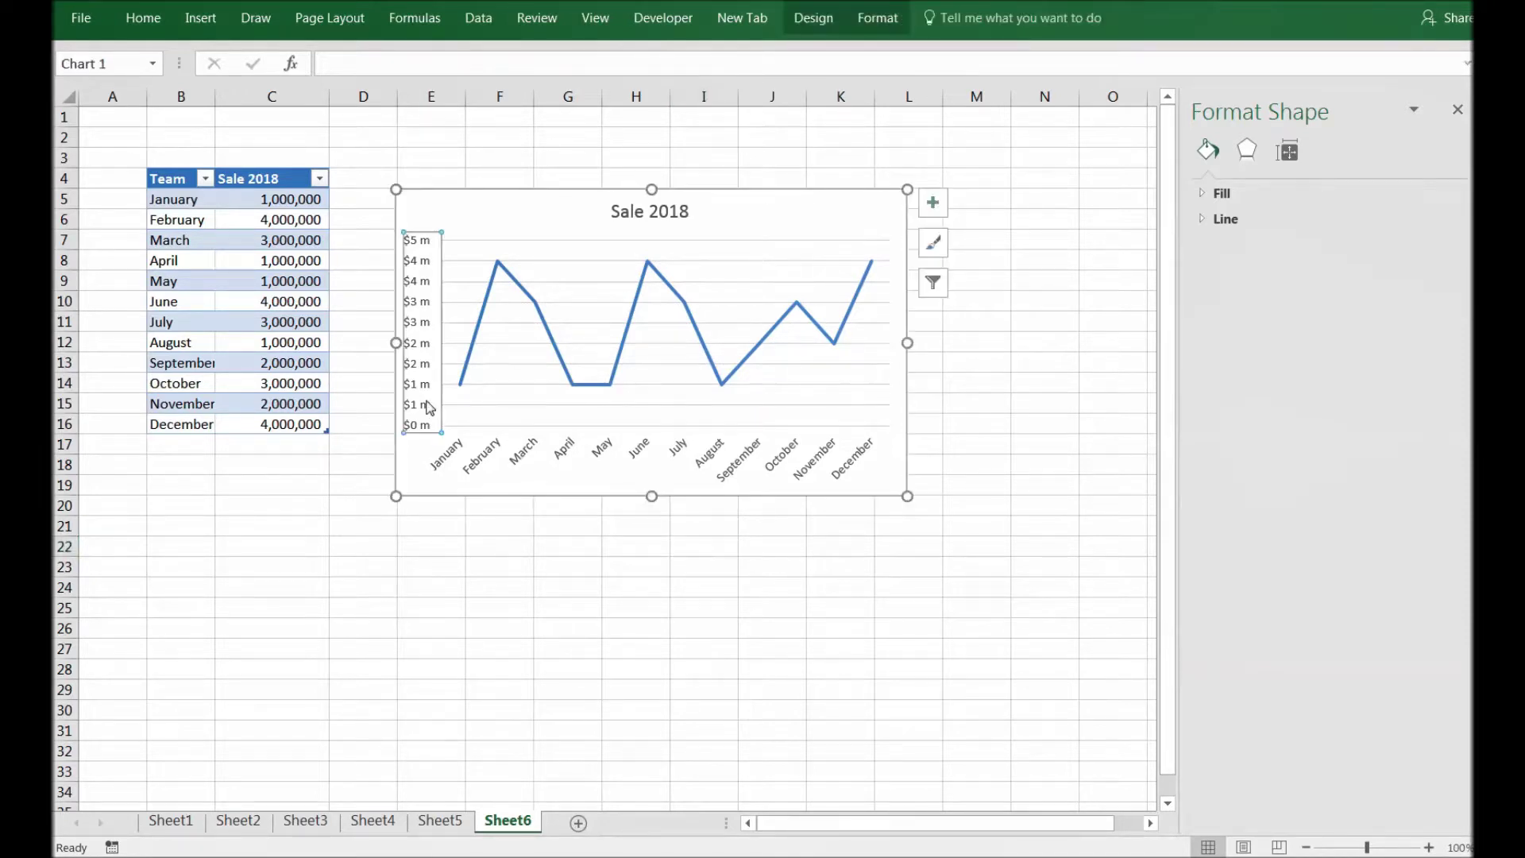
{"action": "left_click", "coordinate": [1227, 681]}
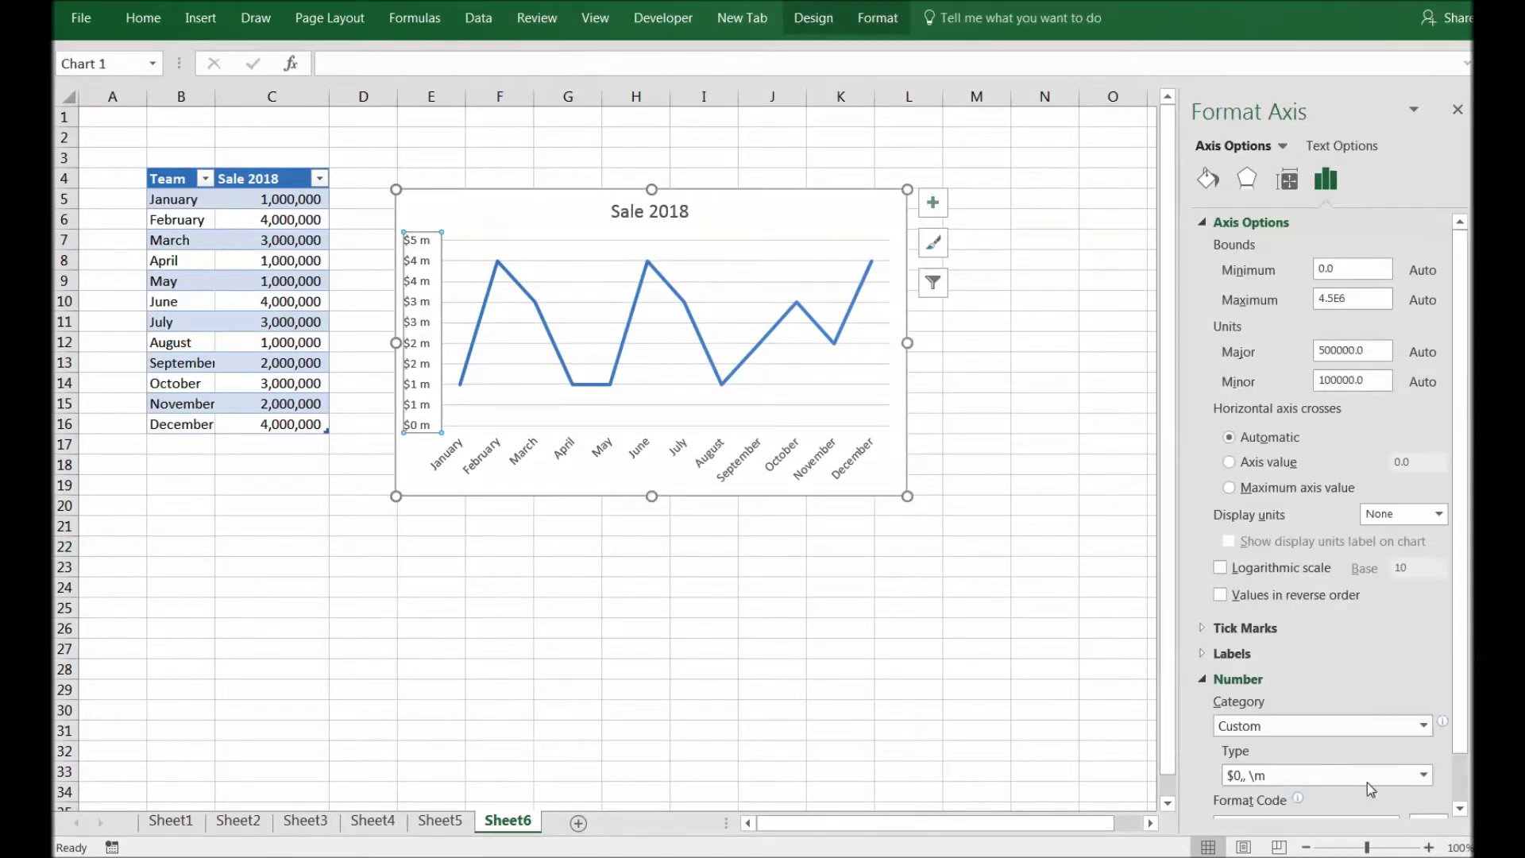
{"action": "left_click", "coordinate": [1235, 782]}
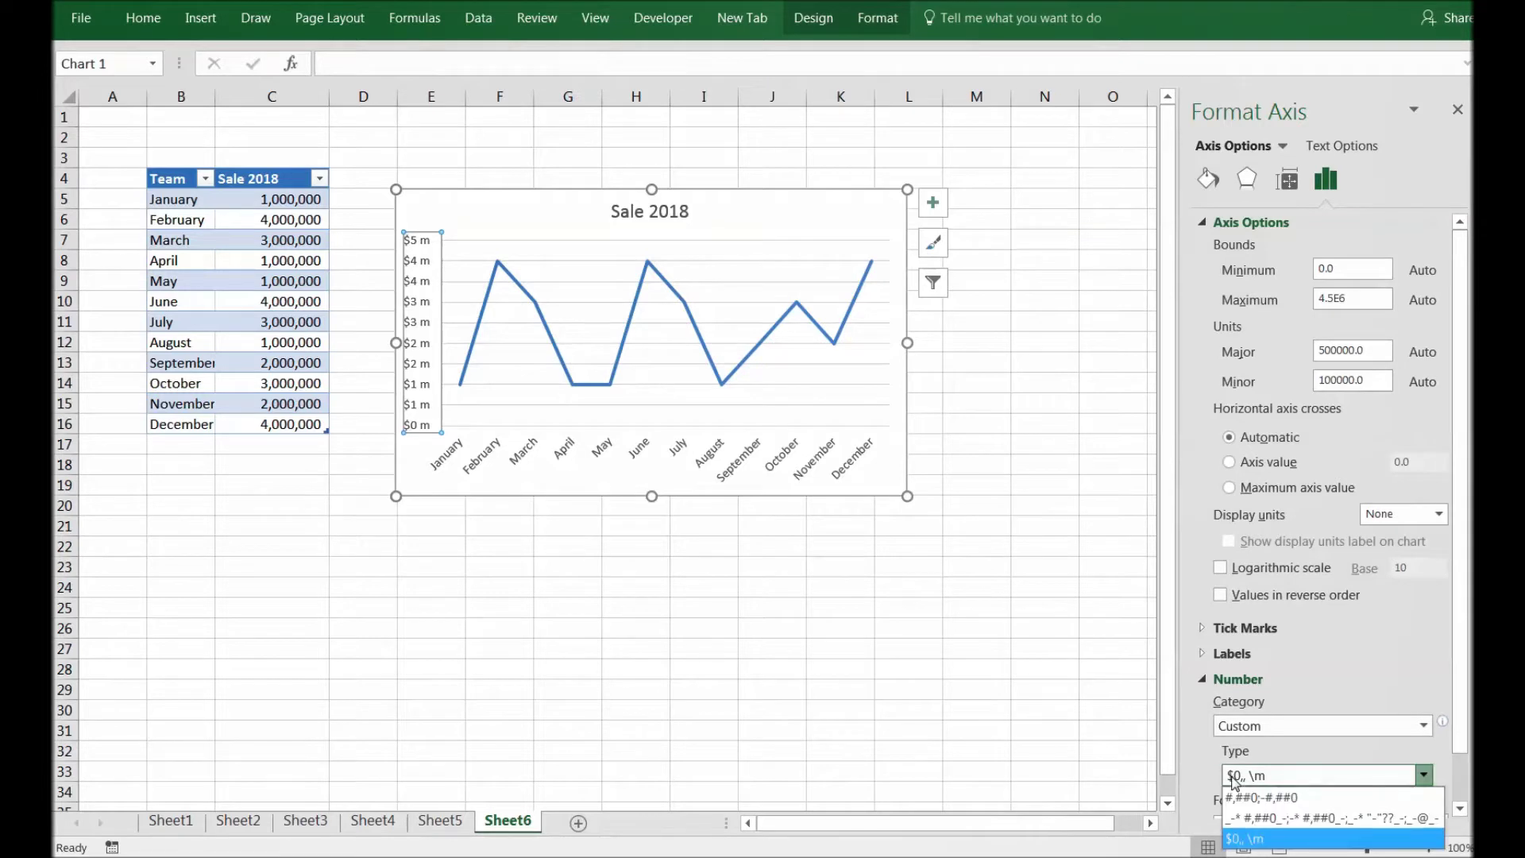
{"action": "left_click", "coordinate": [1235, 782]}
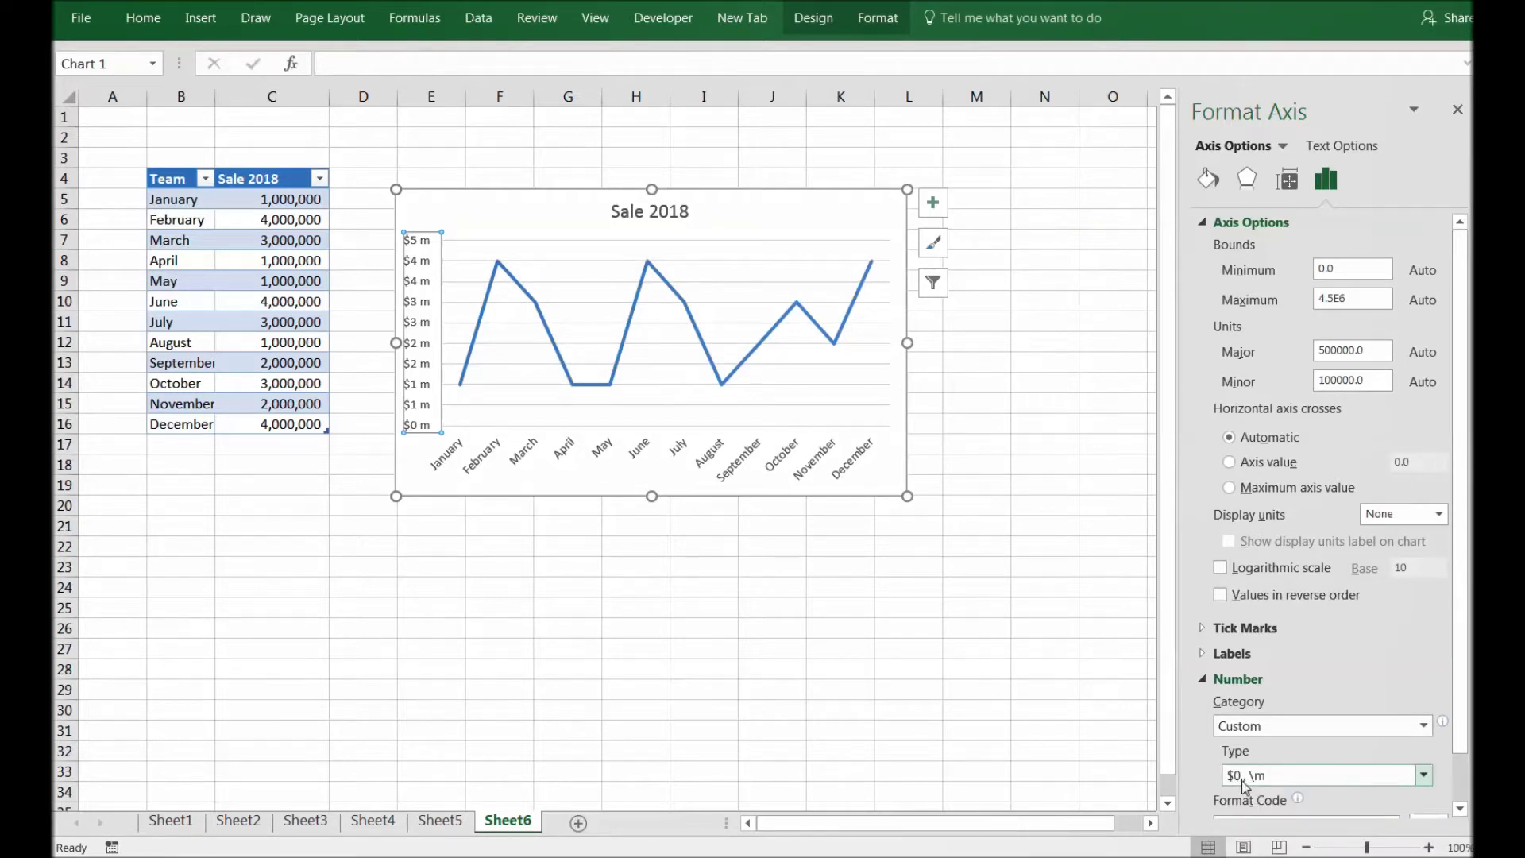